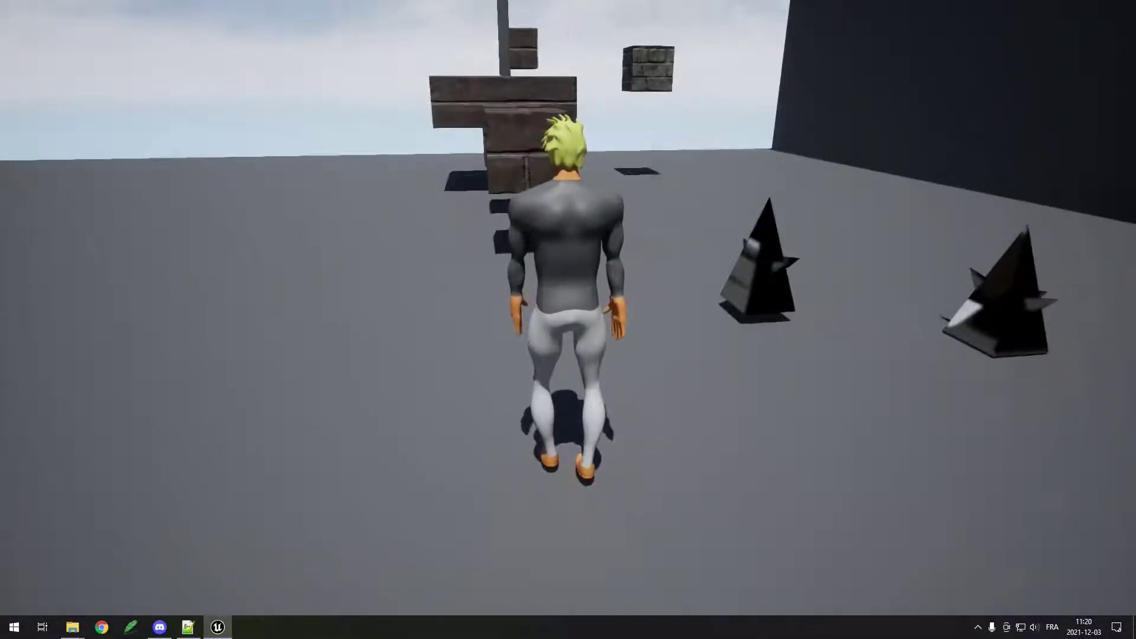
Step: Jump the character across the stone blocks onto the larger platform by the pole
key(a)
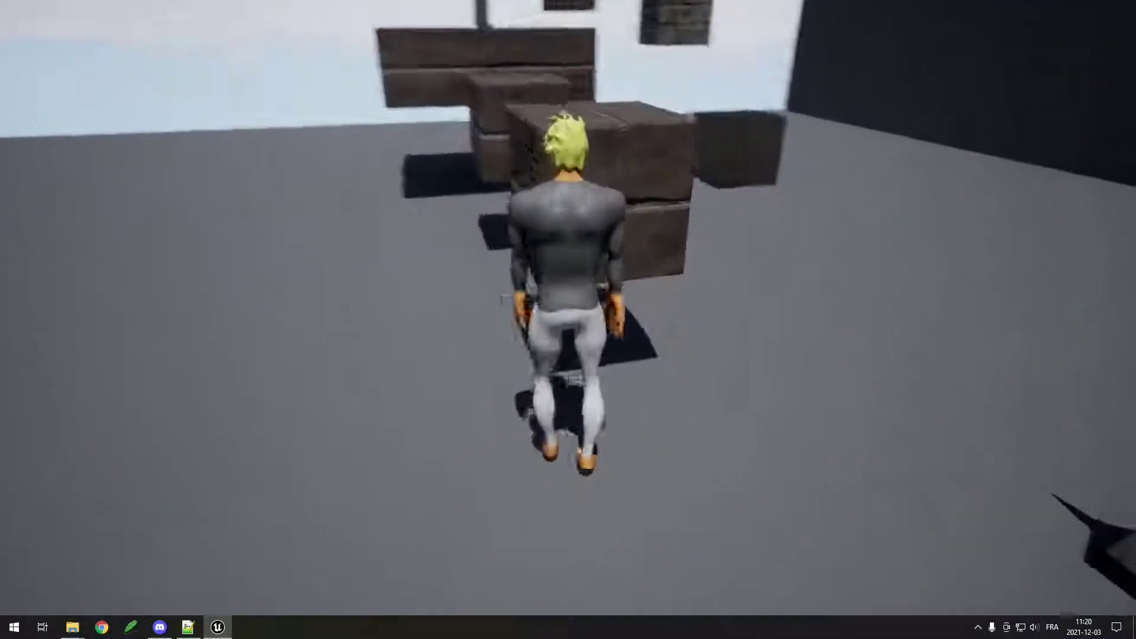
key(w)
key(space)
key(w)
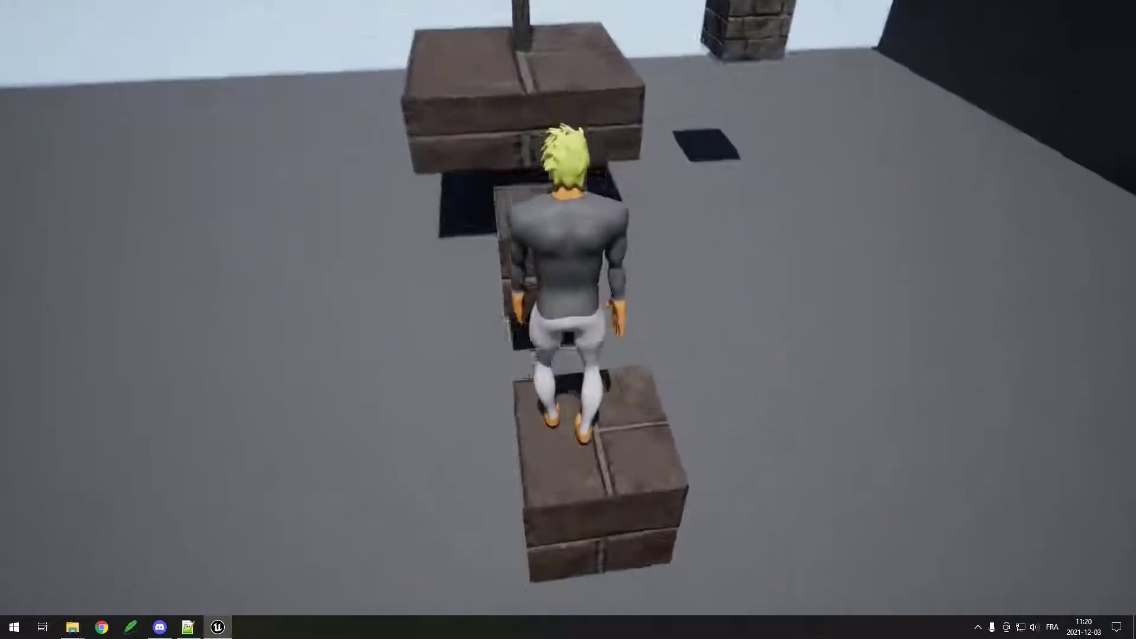
key(space)
key(w)
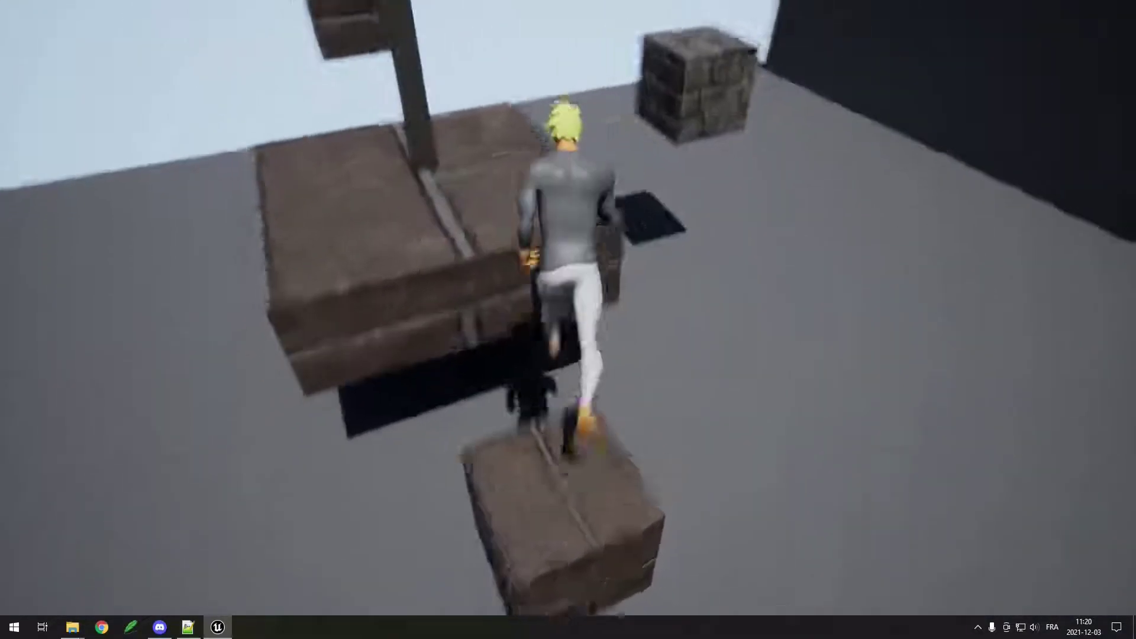
key(space)
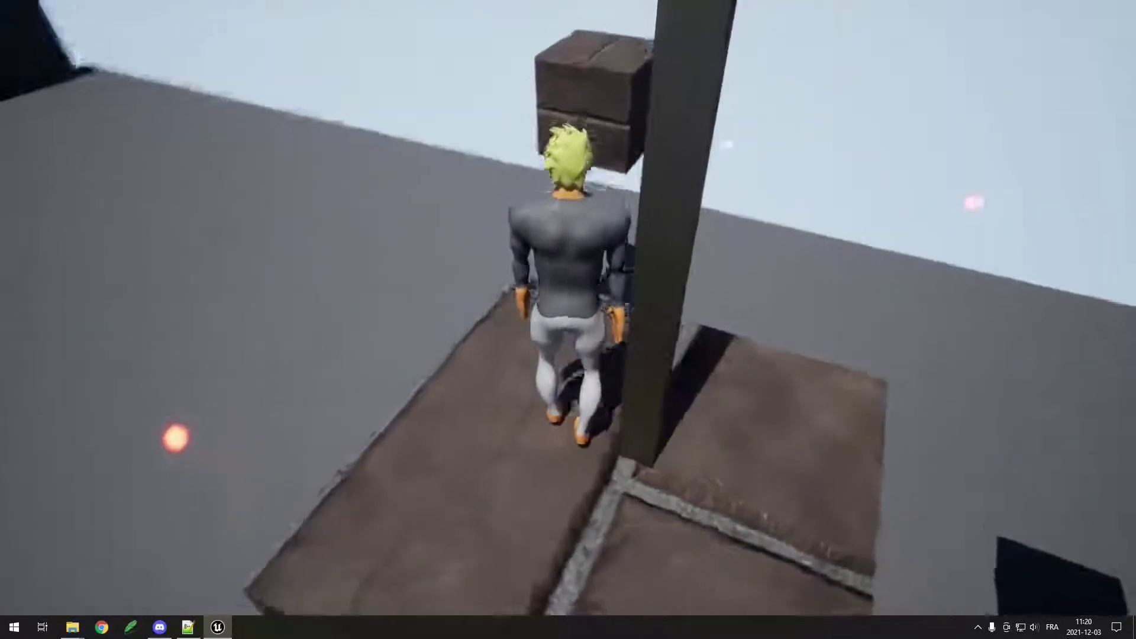
Step: Run over the floor and stone boxes until the spikes kill the character, then retry the level
key(w)
key(space)
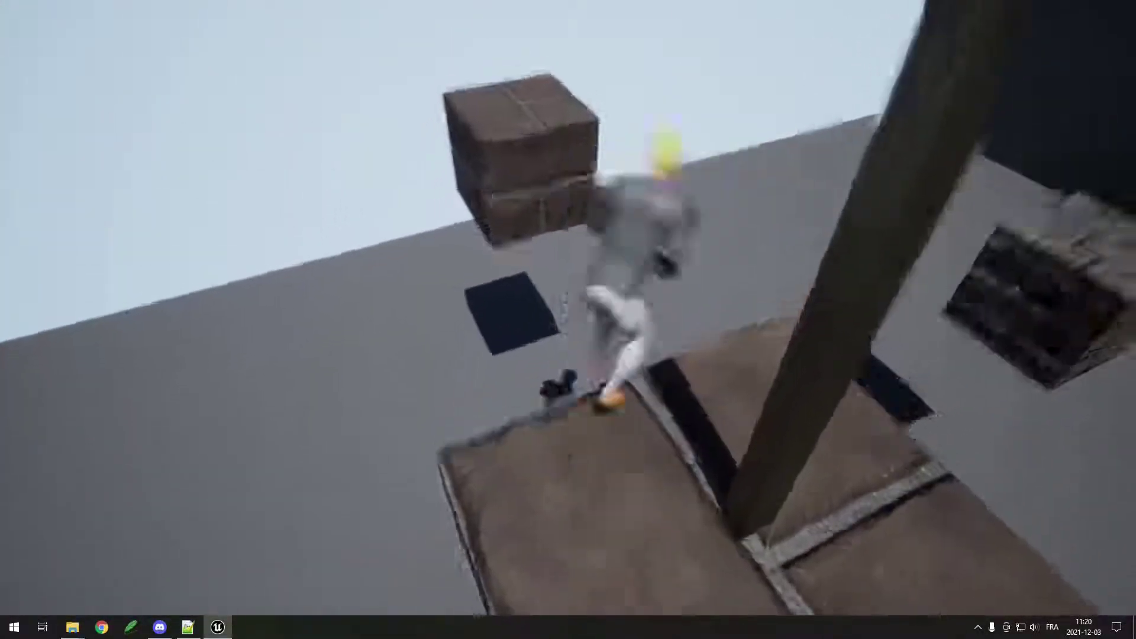
key(w)
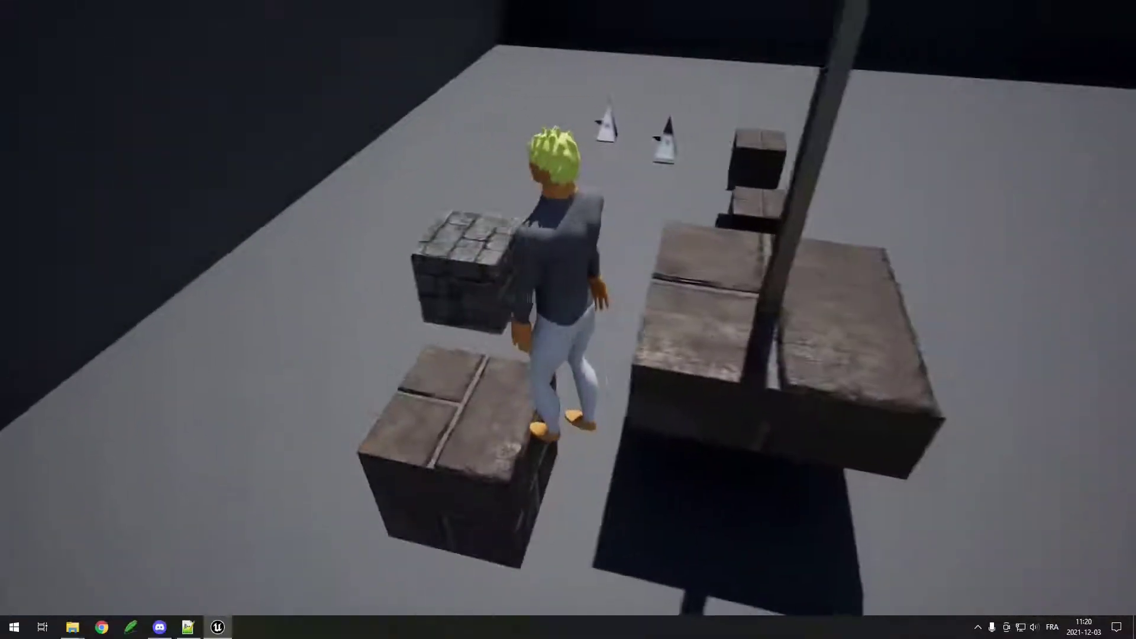
key(space)
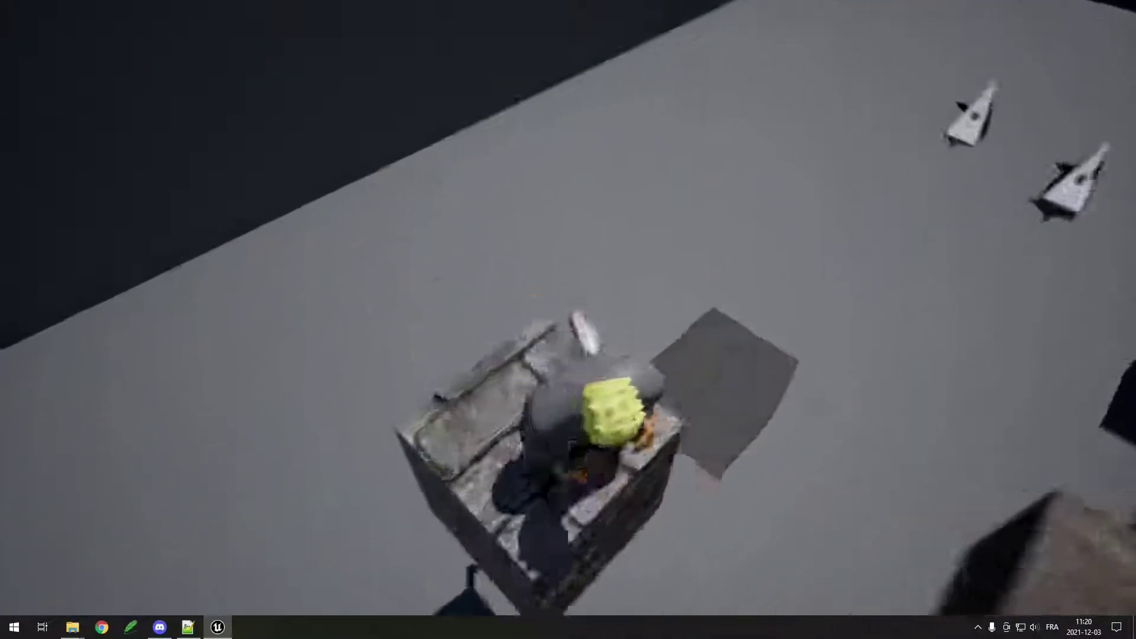
key(w)
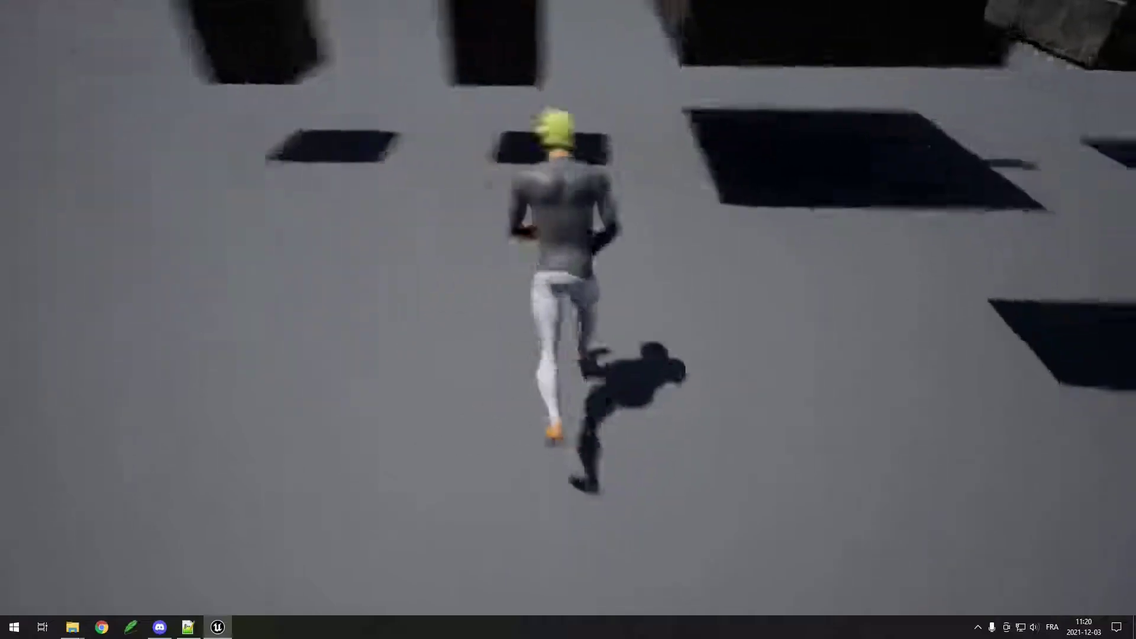
key(w)
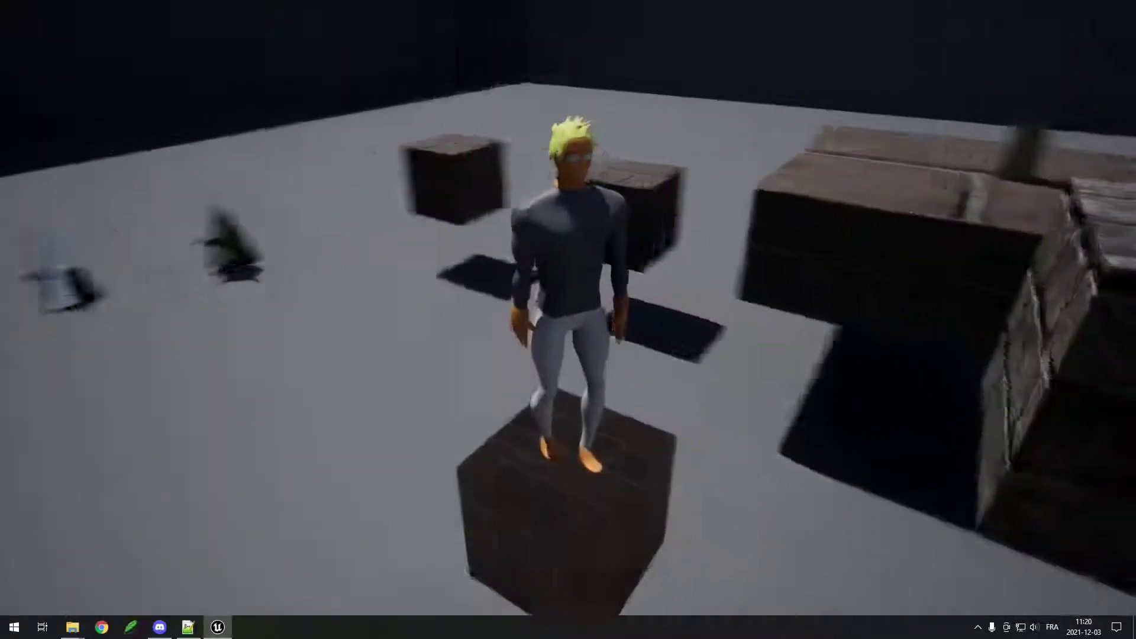
key(w)
key(w)
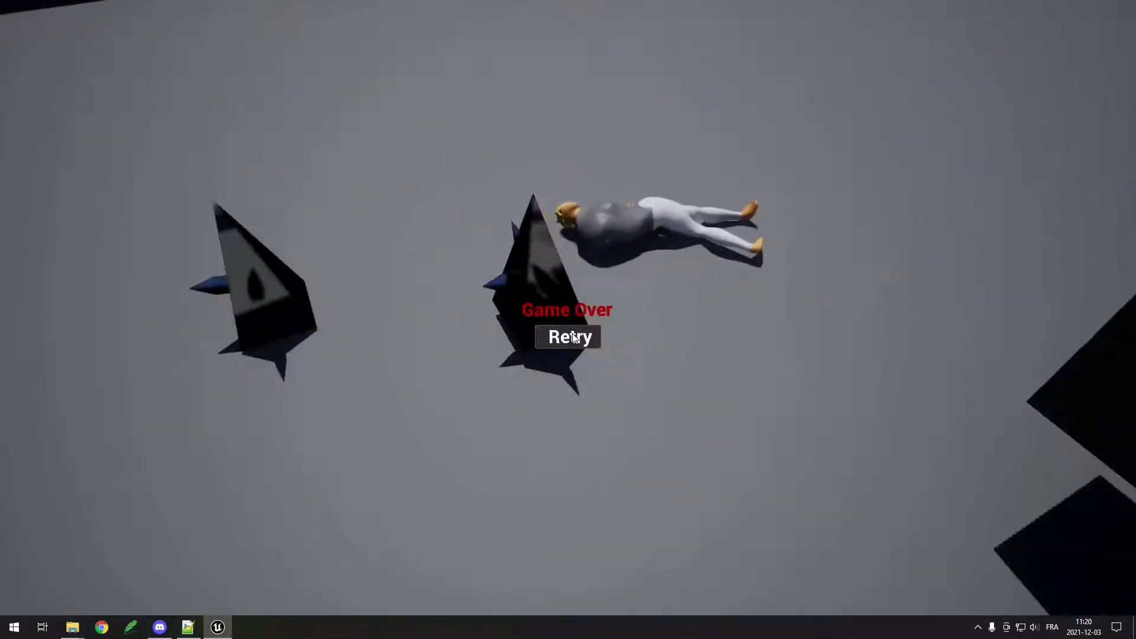
click(569, 337)
key(w)
key(w)
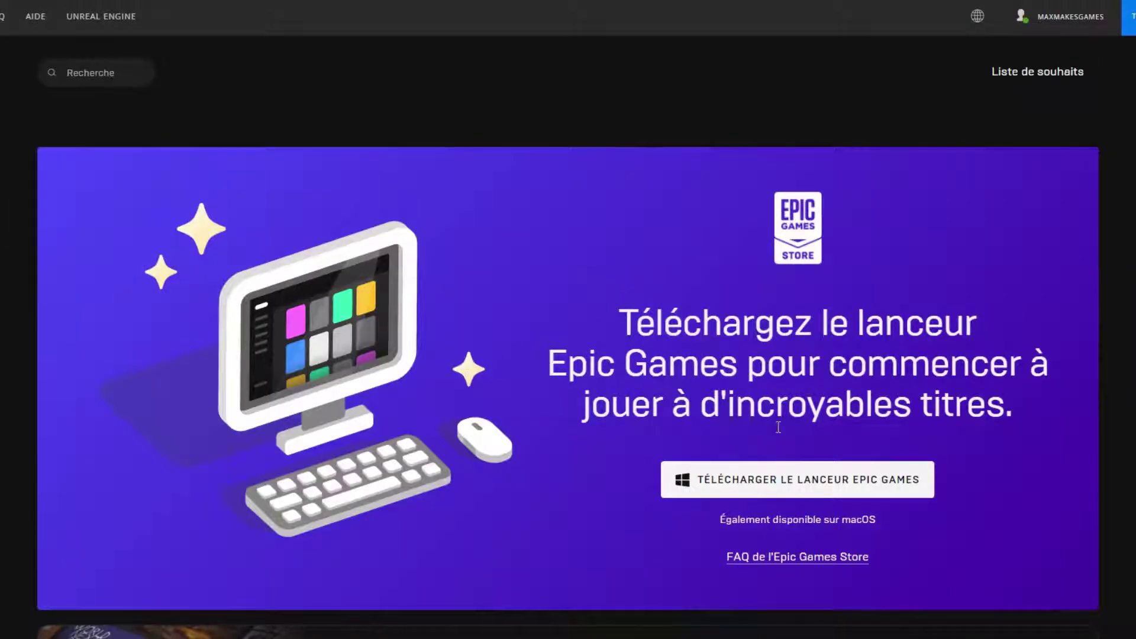
Step: Scroll the Epic Games Store page past the 'Télécharger le lanceur Epic Games' banner
scroll(589, 384, down, 1)
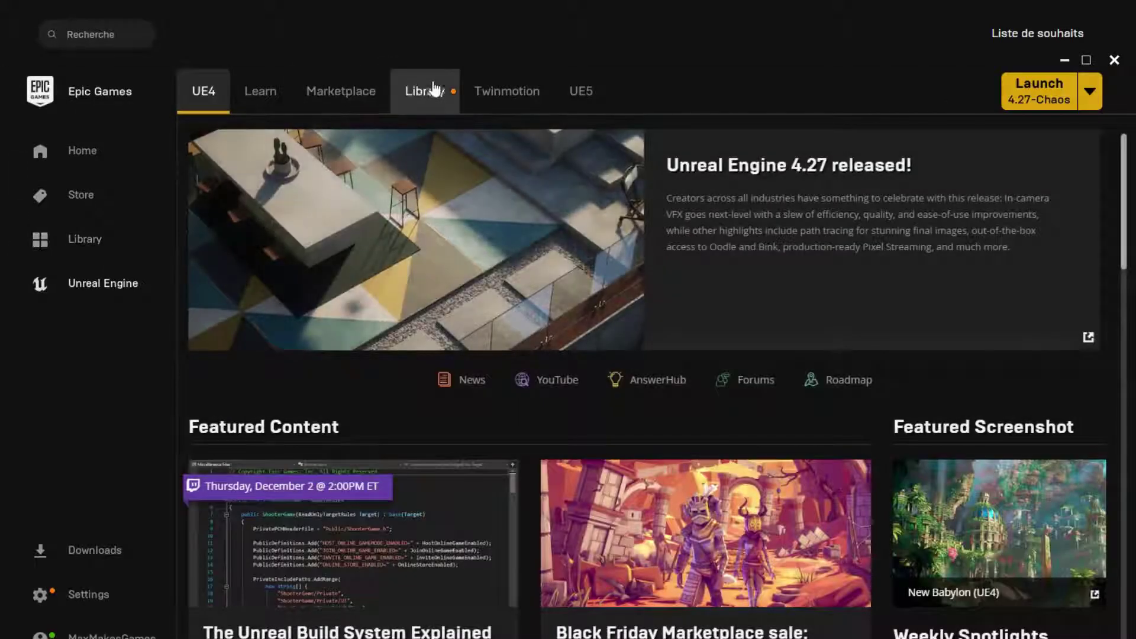
Step: Add a new engine version slot in the Library and scroll through the installable versions
click(432, 97)
click(339, 153)
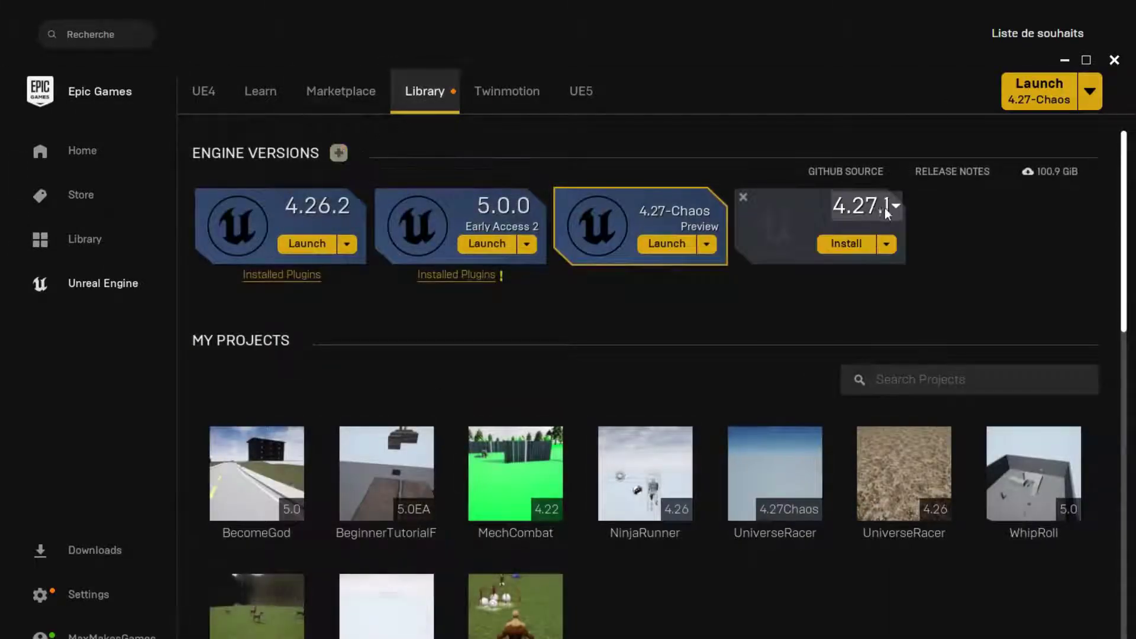
click(885, 208)
scroll(877, 267, down, 3)
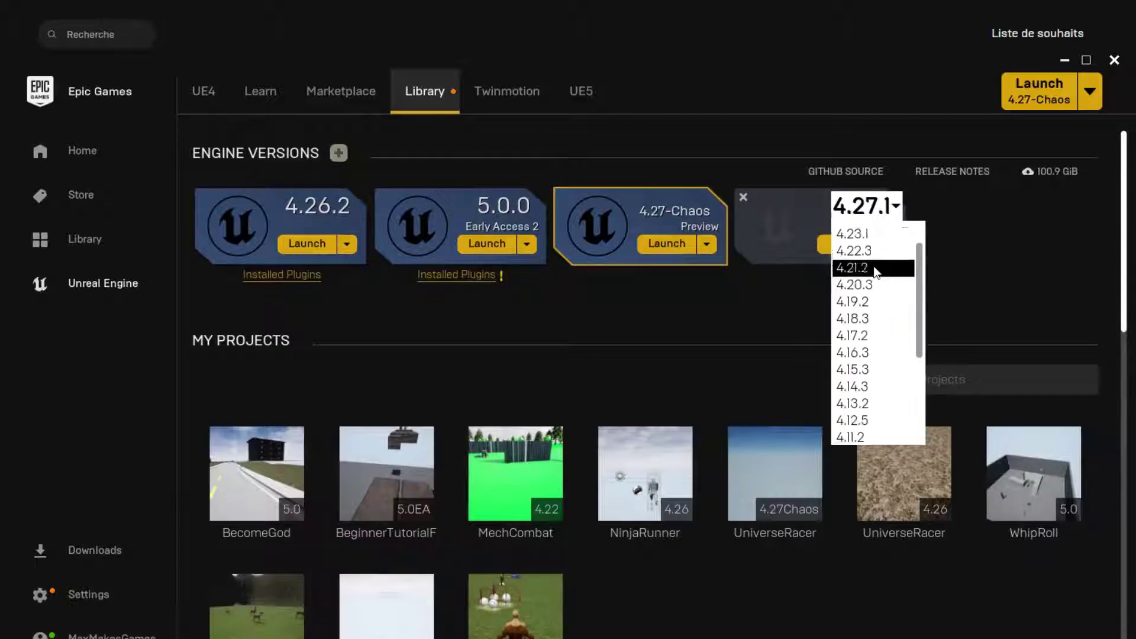
scroll(878, 272, down, 5)
scroll(877, 249, up, 8)
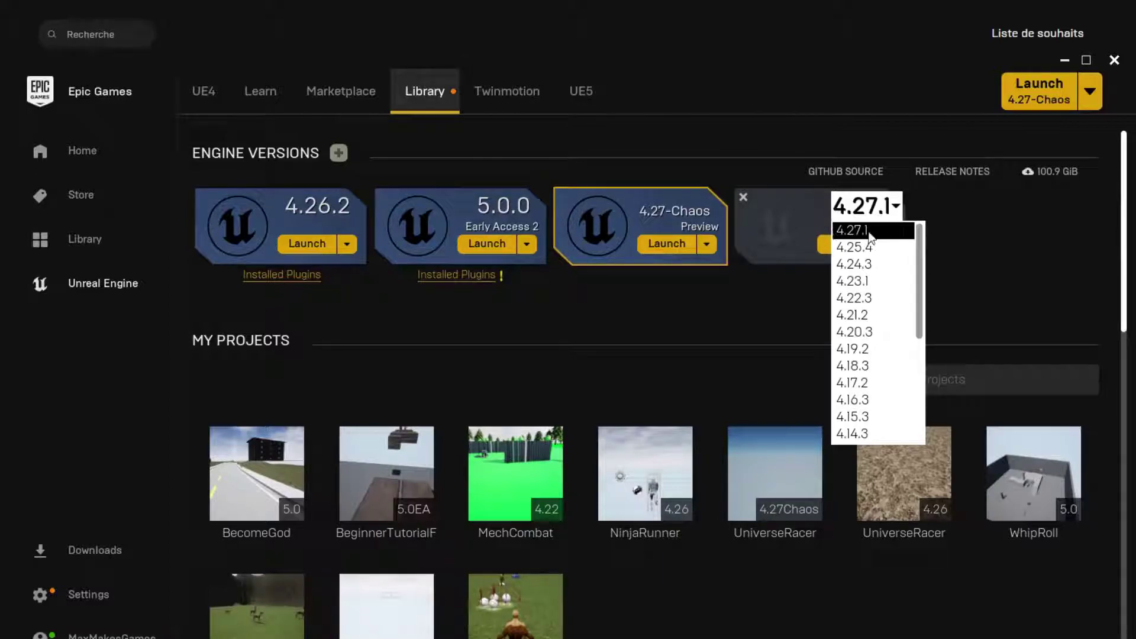
Step: Keep 4.27.1 selected, then reopen and scroll the engine version list again
click(852, 232)
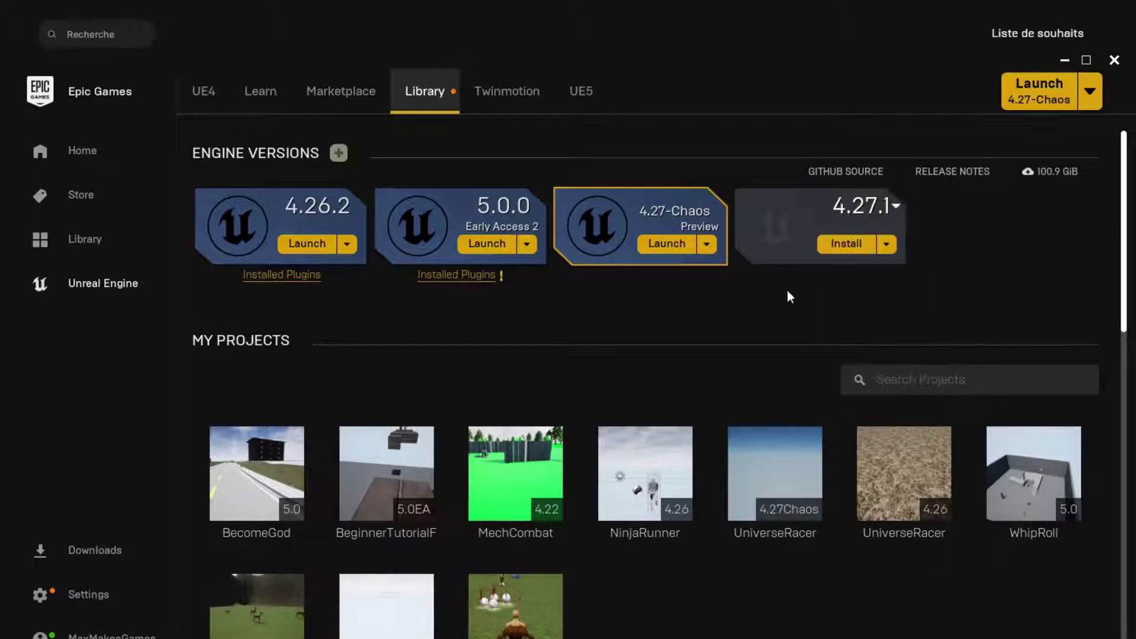
click(876, 218)
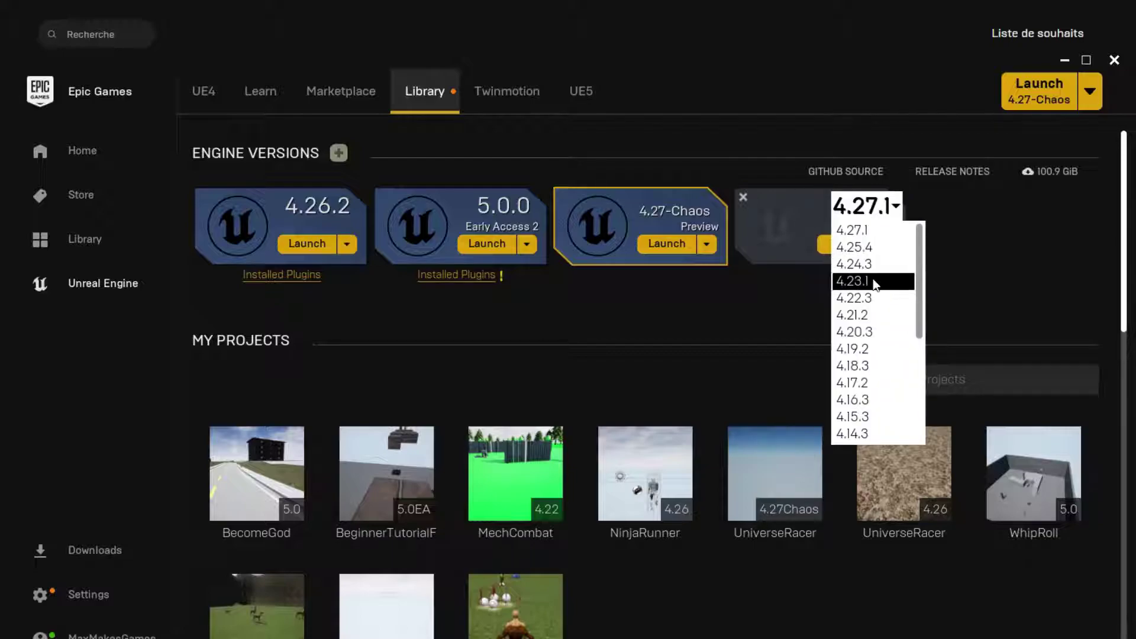
scroll(876, 279, down, 2)
scroll(870, 282, up, 2)
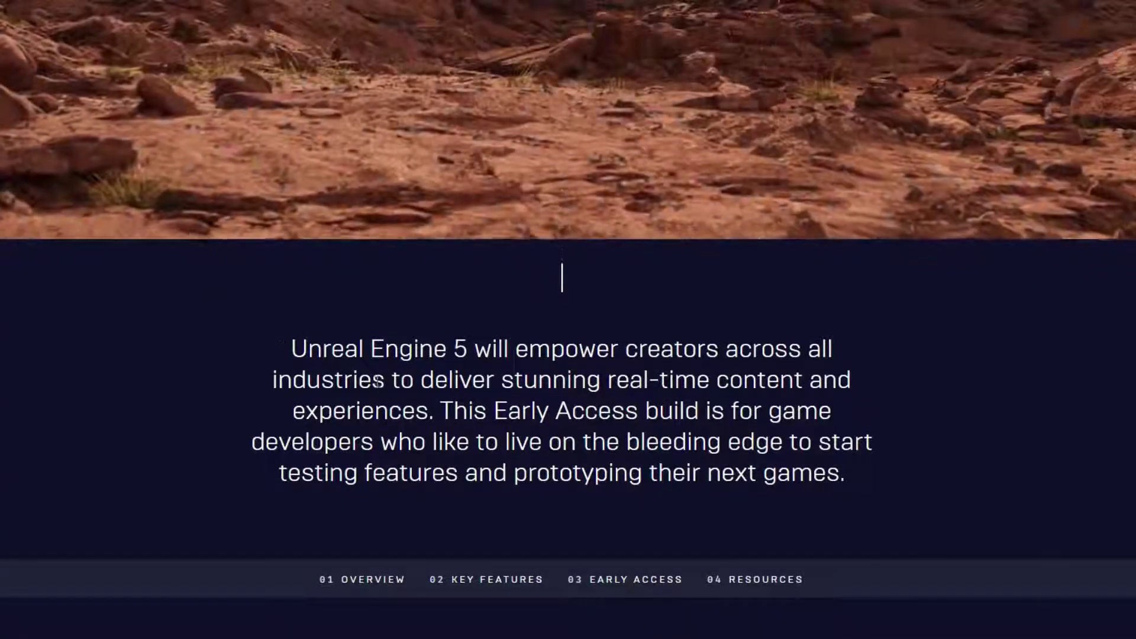
Step: Scroll to the UE5 '03 Early Access' section, choose Download Now, and allow opening the Epic Games Launcher
scroll(317, 386, down, 10)
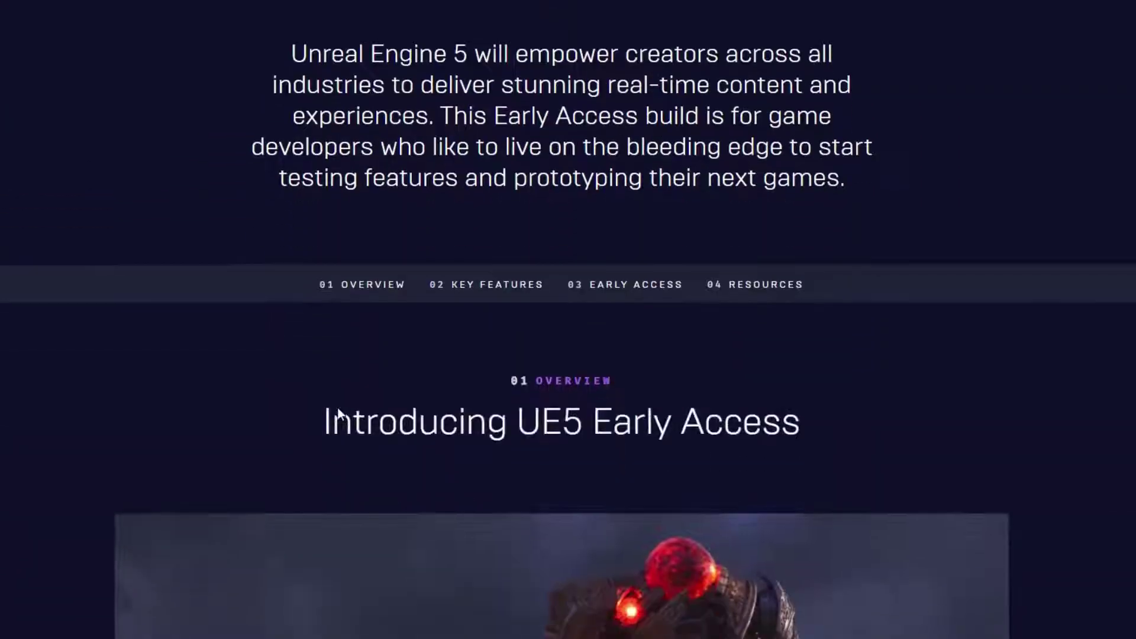
scroll(334, 411, down, 20)
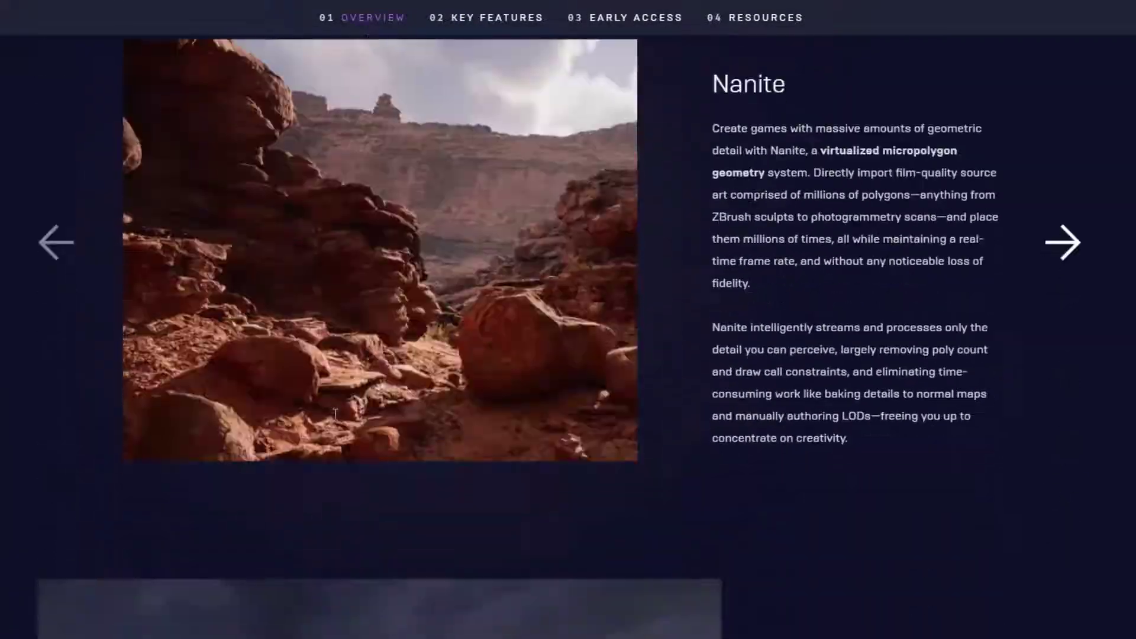
scroll(335, 415, down, 15)
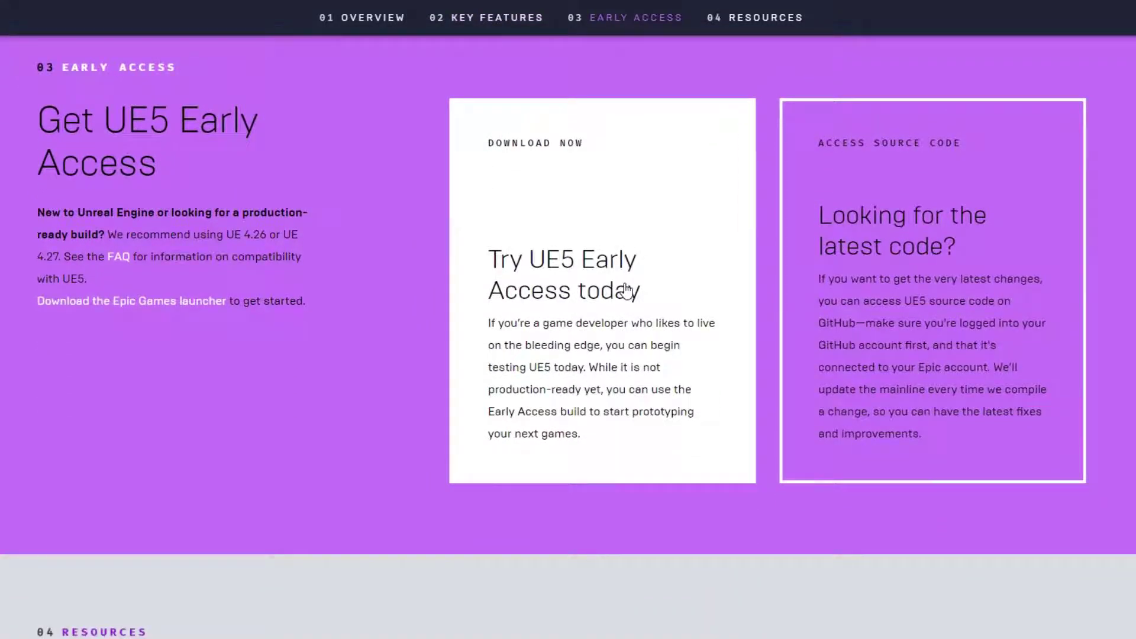
click(626, 290)
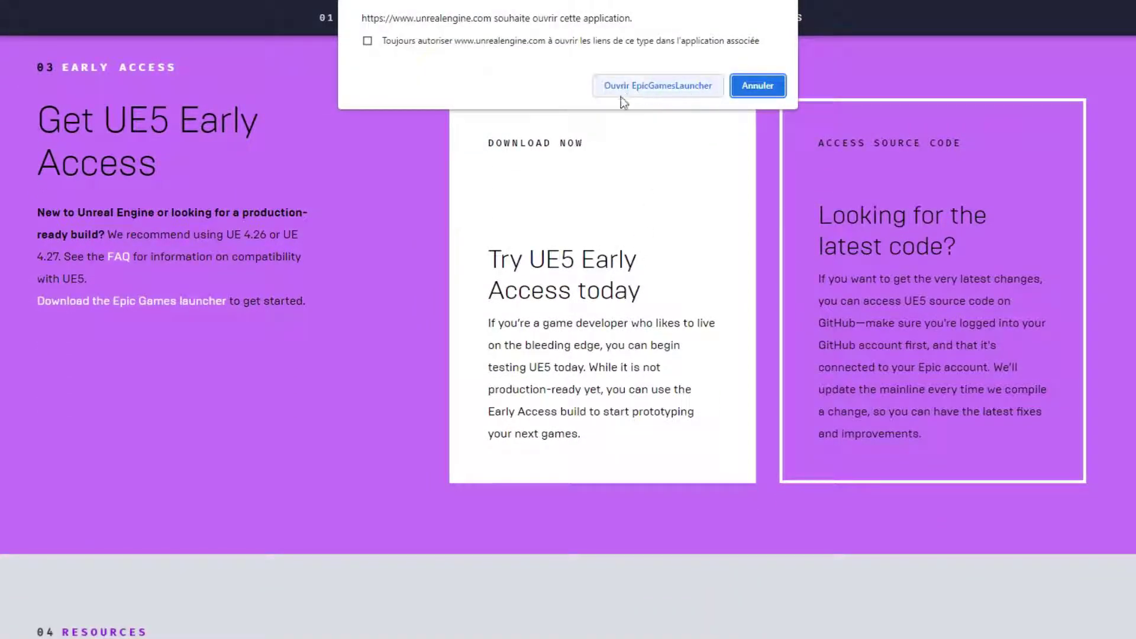
click(750, 84)
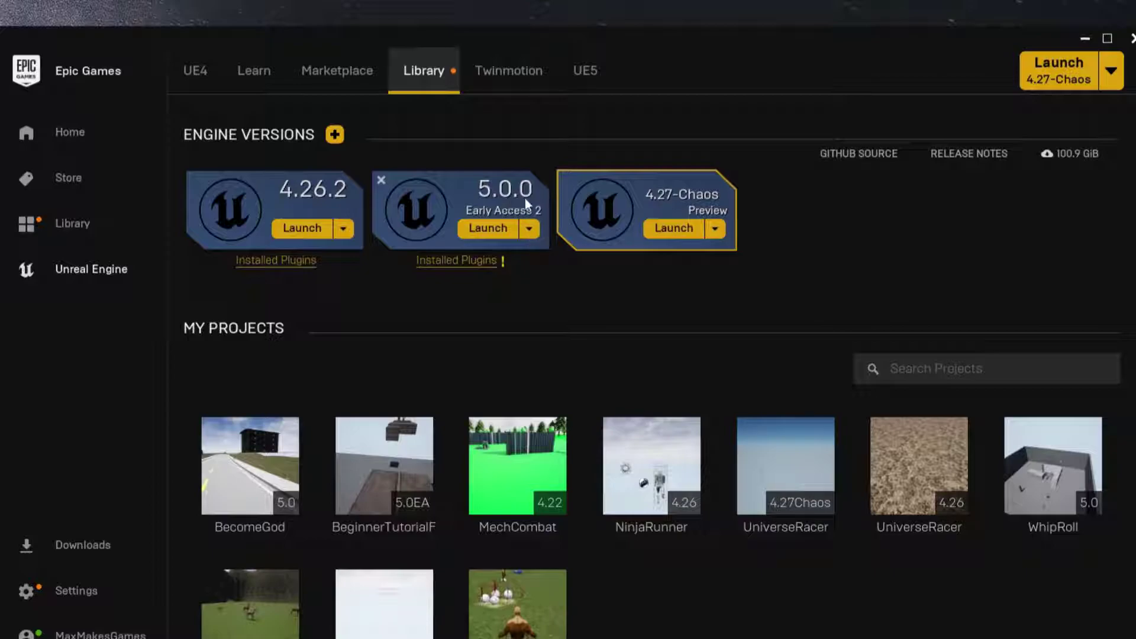
Step: Launch the 5.0.0 Early Access 2 engine from Library > Engine Versions
click(488, 229)
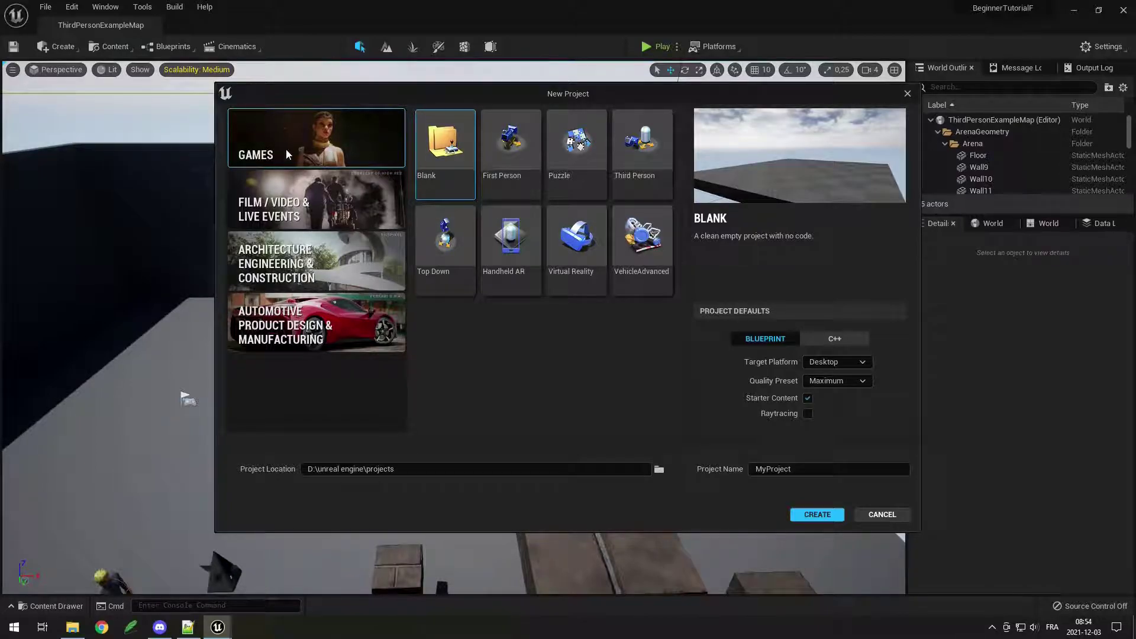
Step: Pick the Games > Third Person template, name the Blueprint project Tutorial, and create it
click(642, 154)
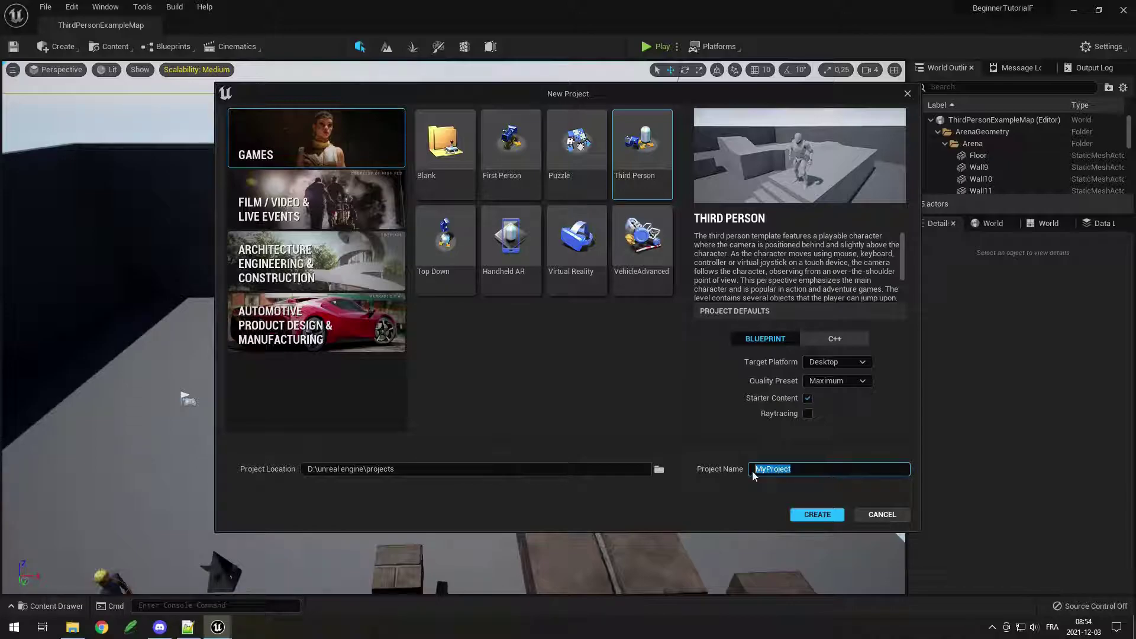
click(781, 341)
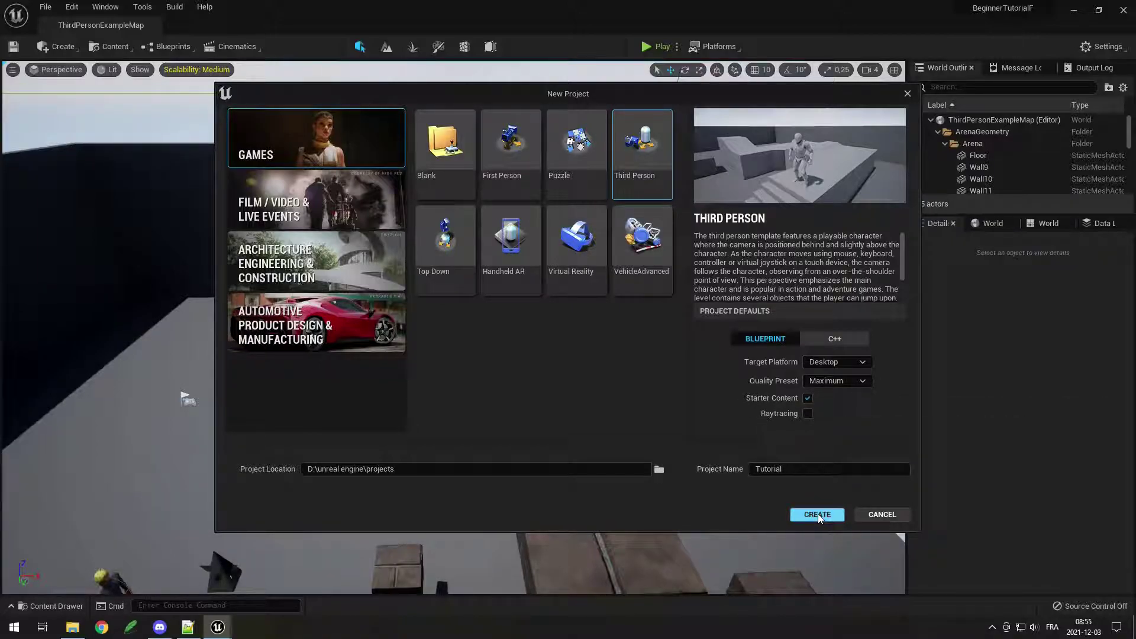
click(818, 514)
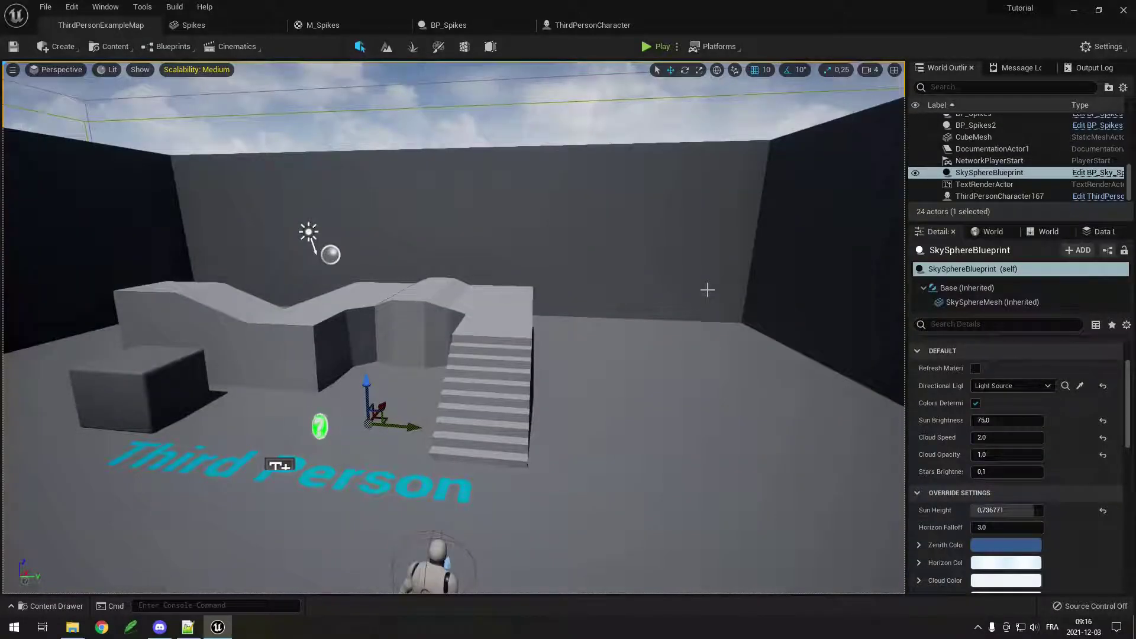
Step: Start Play-In-Editor and run the character across the floor, up the stairs and around the platforms
click(655, 48)
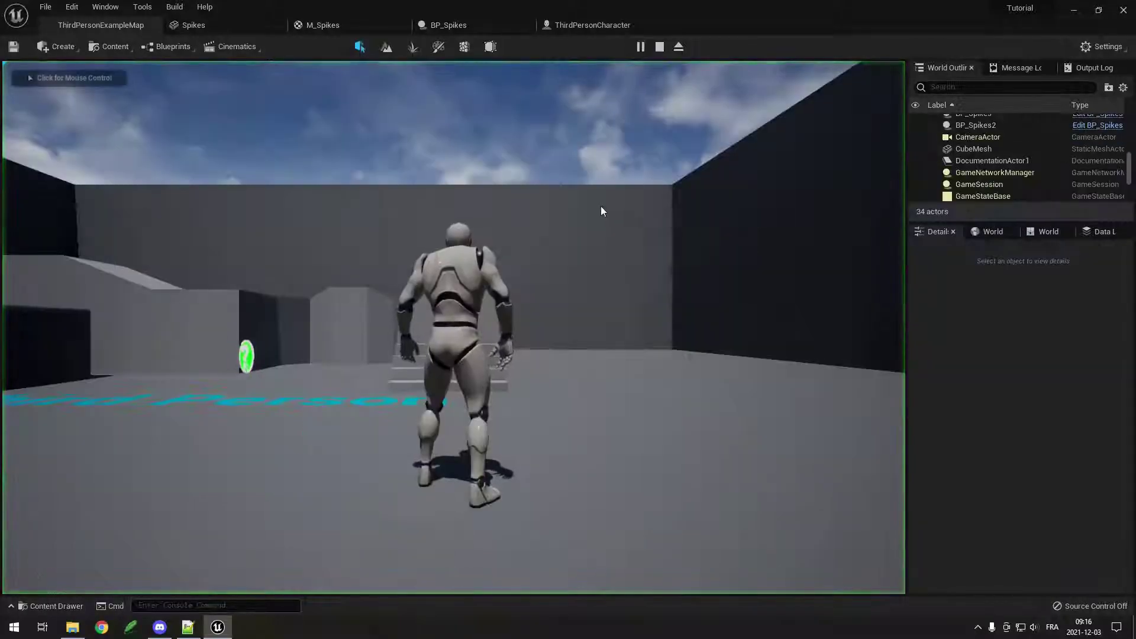
key(w)
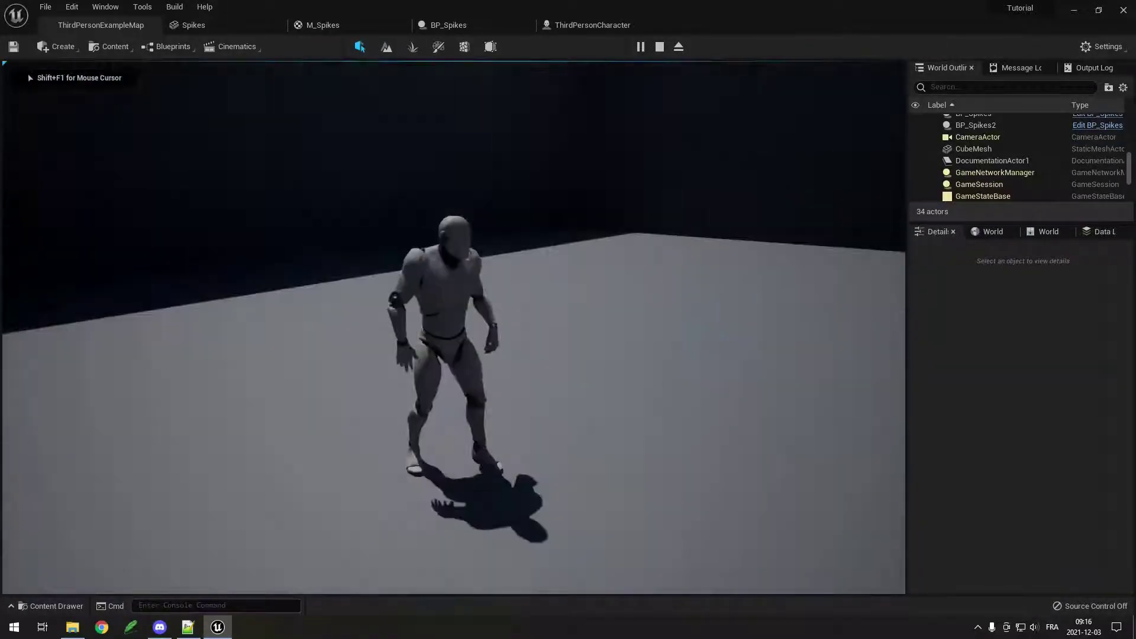
key(w)
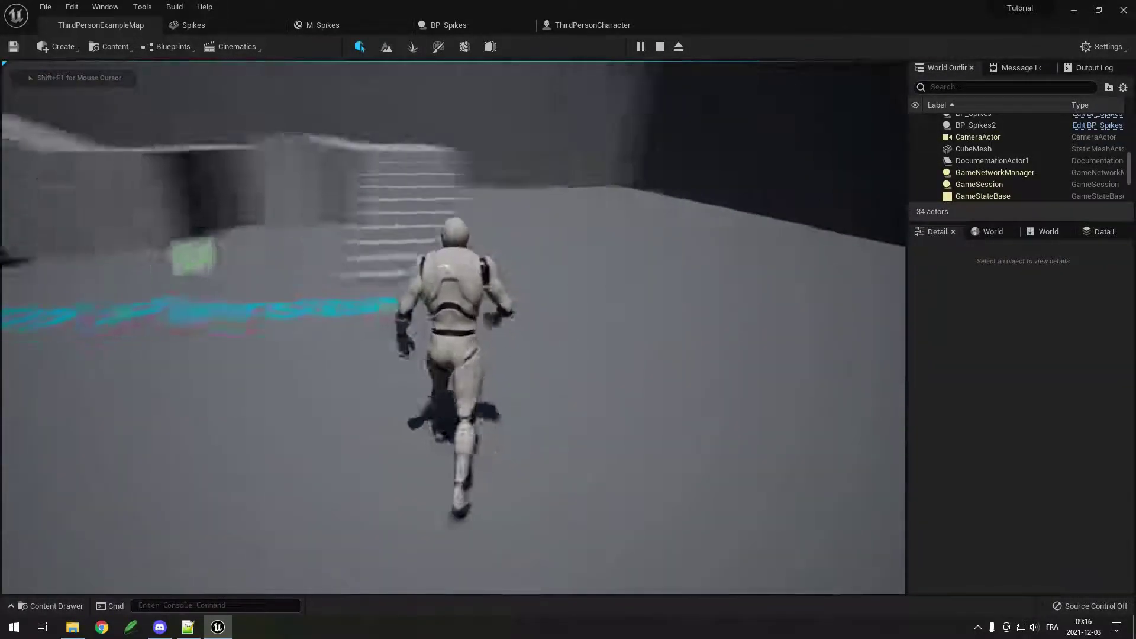
key(w)
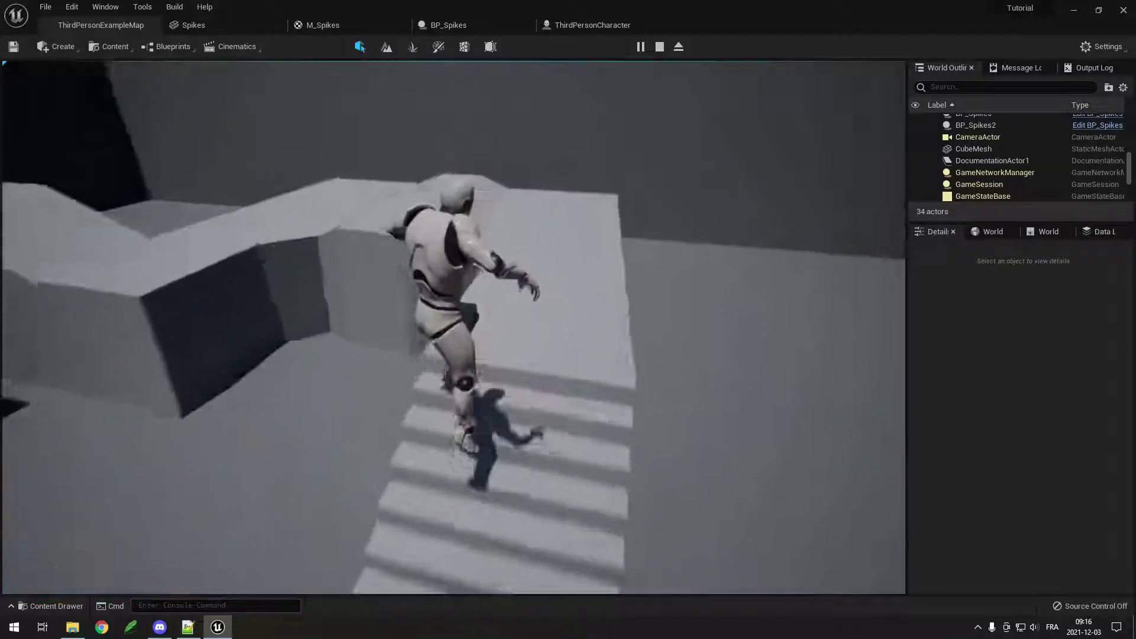
key(w)
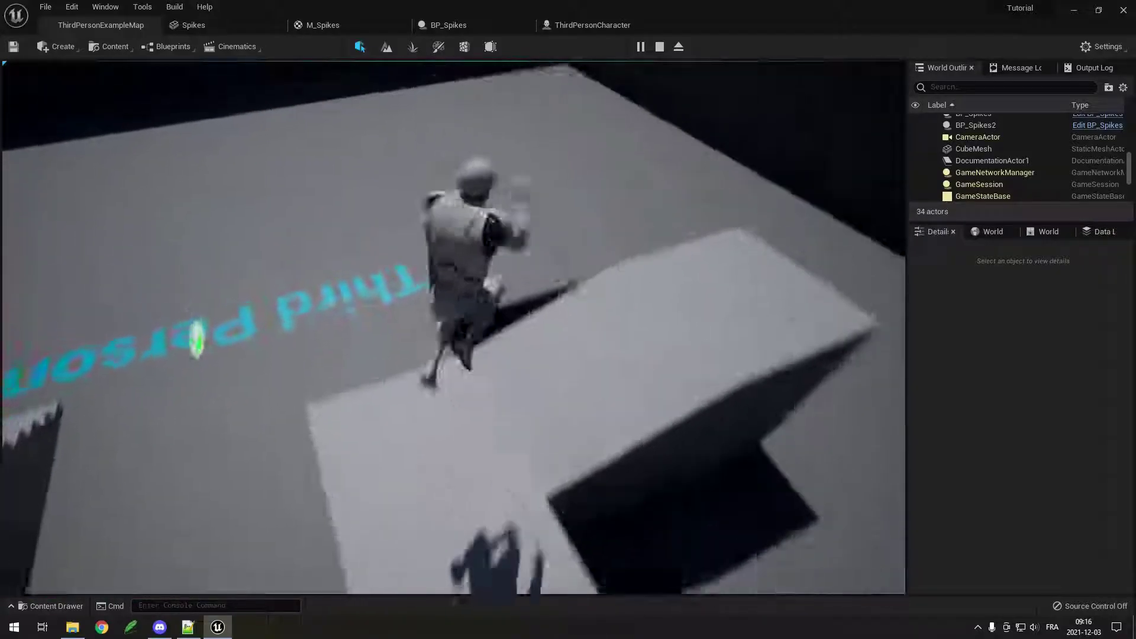
key(w)
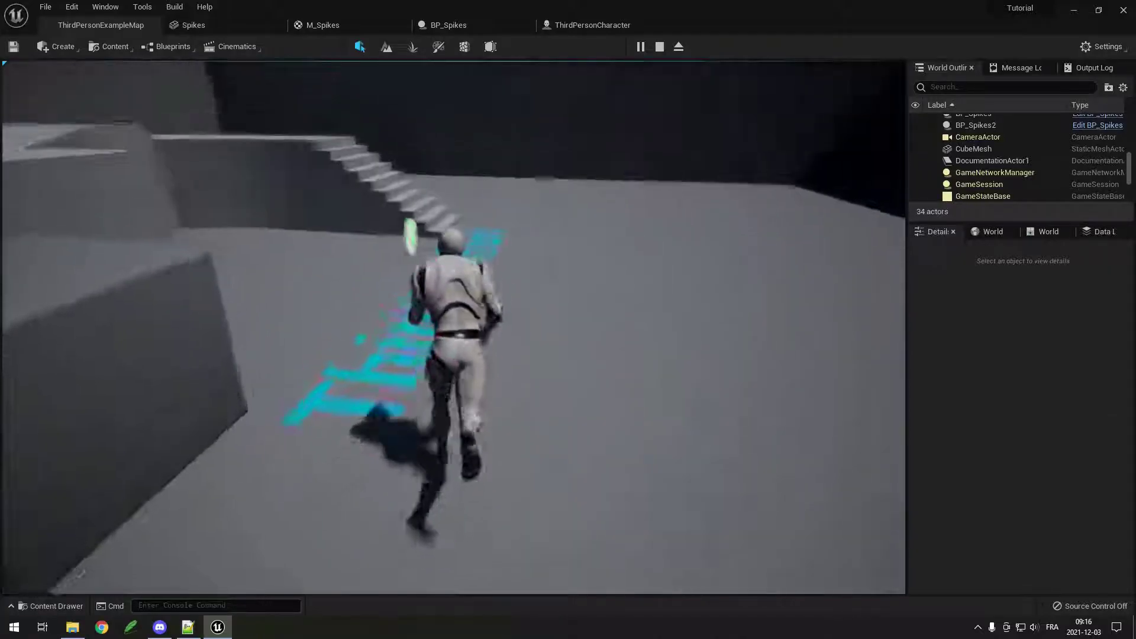
key(w)
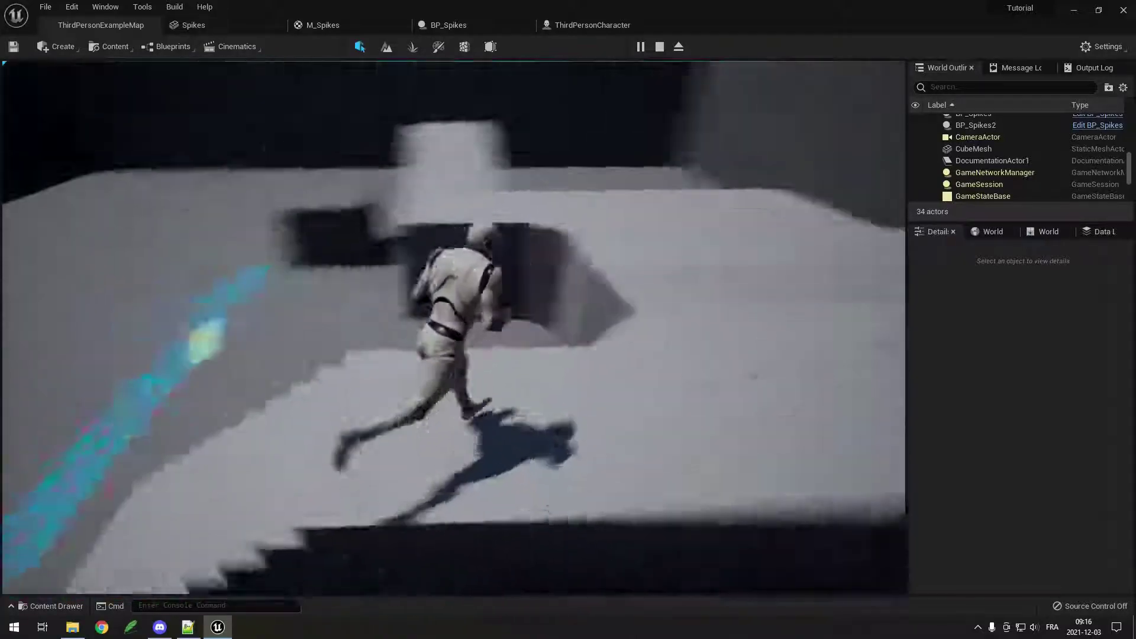
key(w)
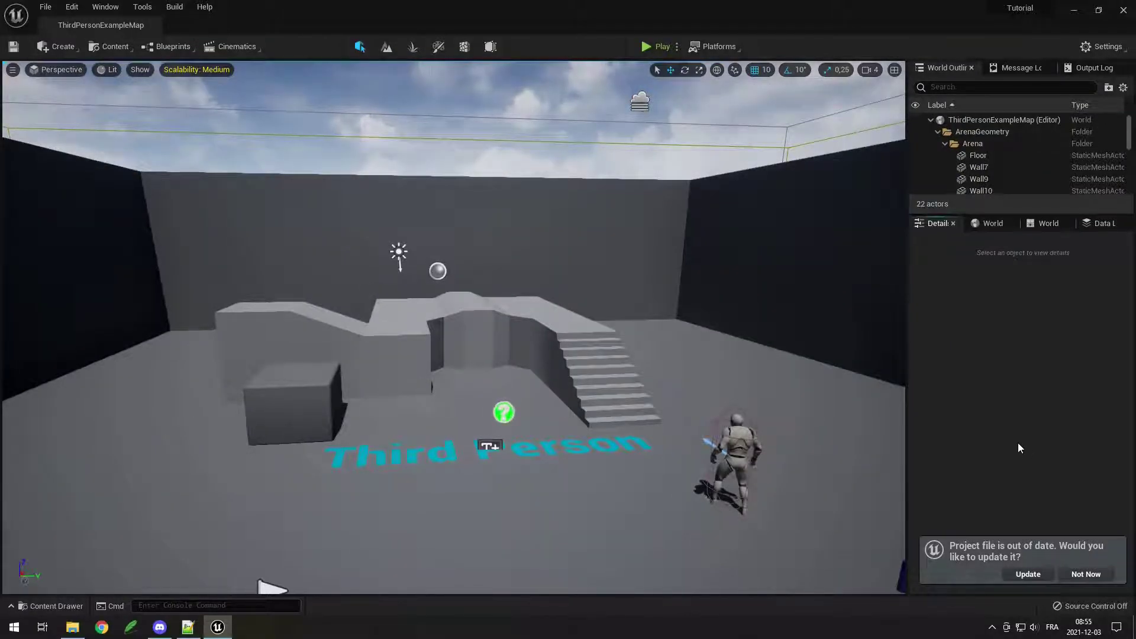
Step: Update the out-of-date project file and view the whole arena from above
click(1028, 573)
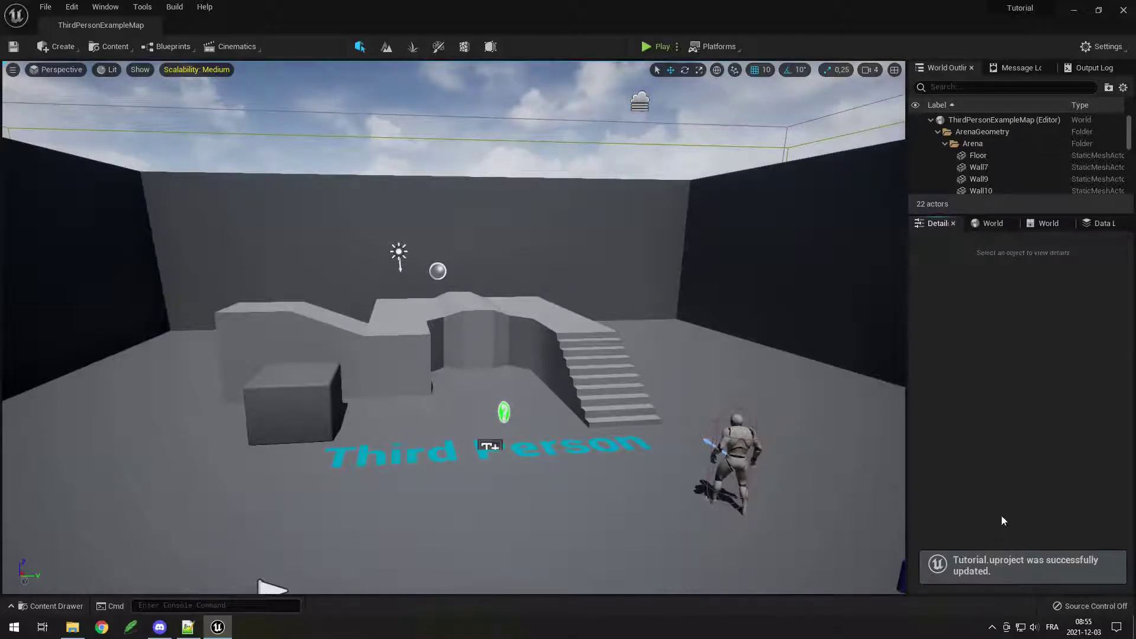
right_drag(711, 385, 681, 415)
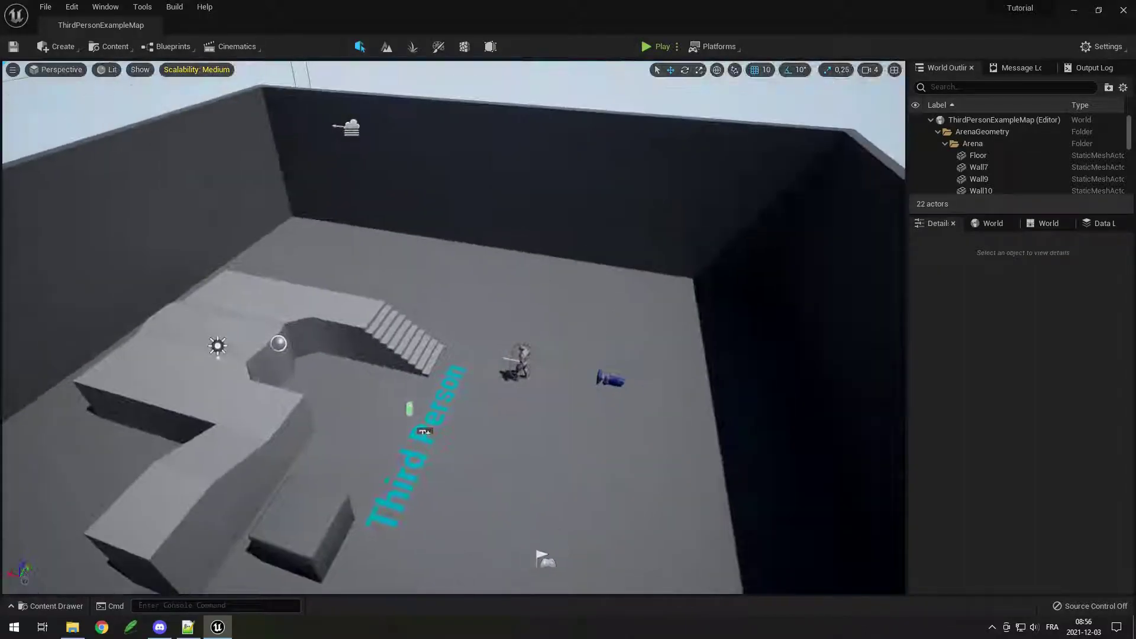
right_drag(435, 229, 432, 254)
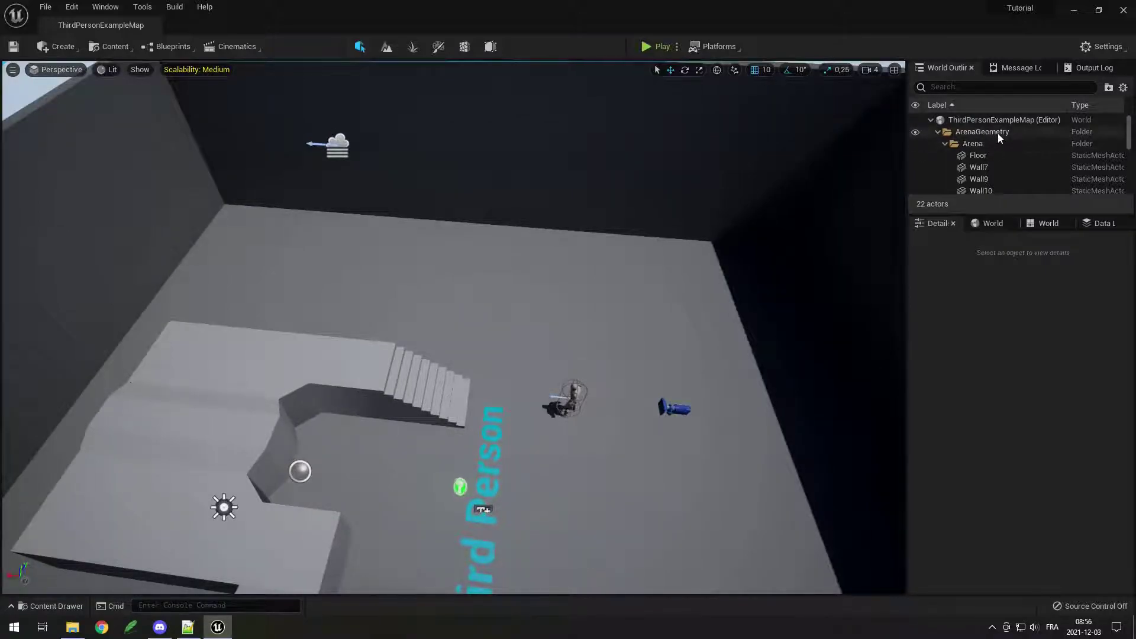
Step: Enlarge the Outliner and go through the actors down to ThirdPersonCharacter
drag(1015, 221, 1015, 317)
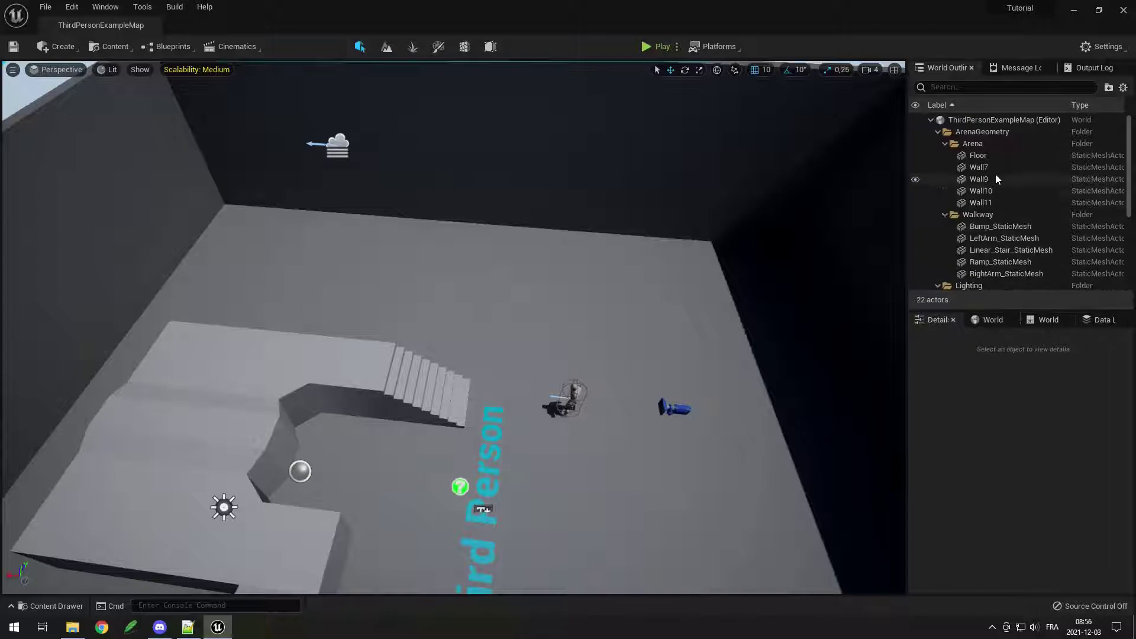
click(993, 157)
click(990, 168)
click(991, 179)
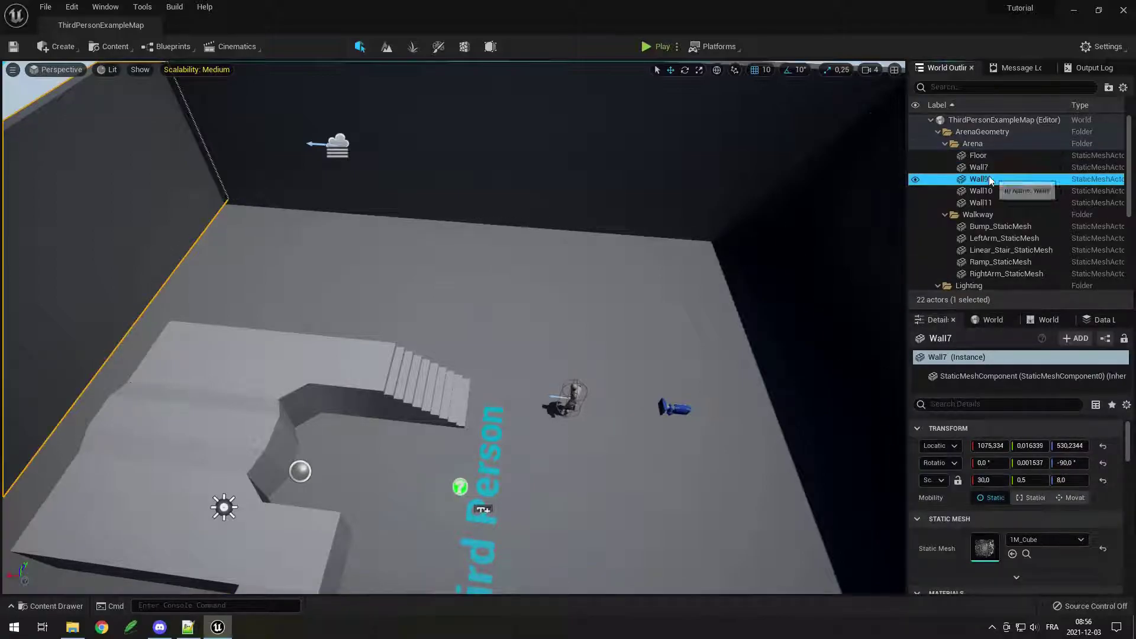
scroll(993, 219, down, 5)
click(984, 164)
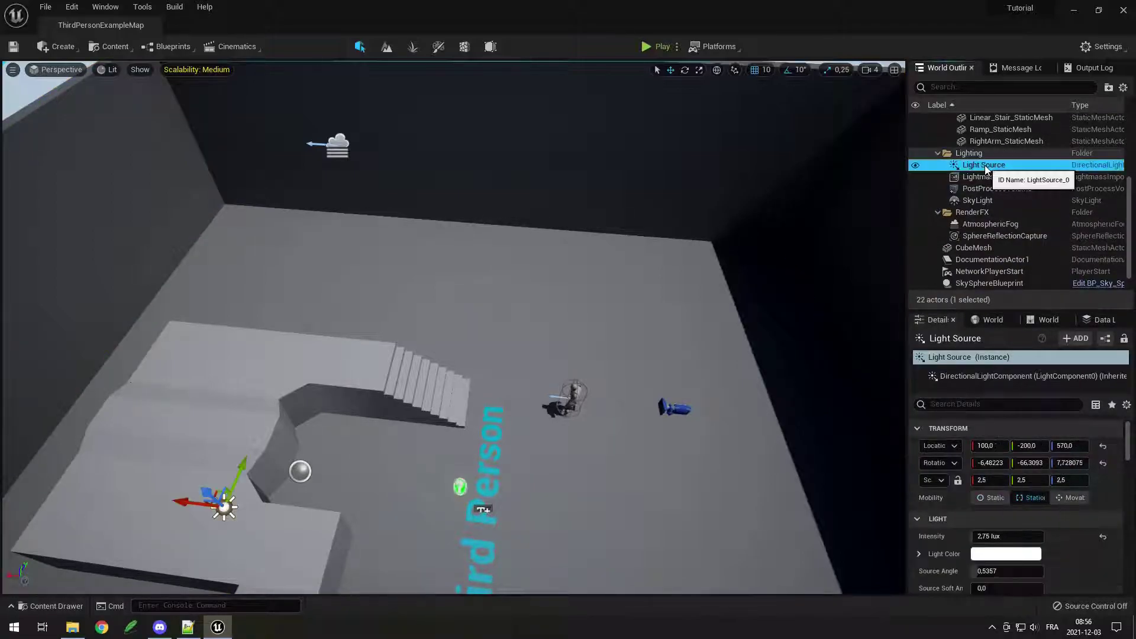
scroll(994, 201, down, 2)
click(989, 285)
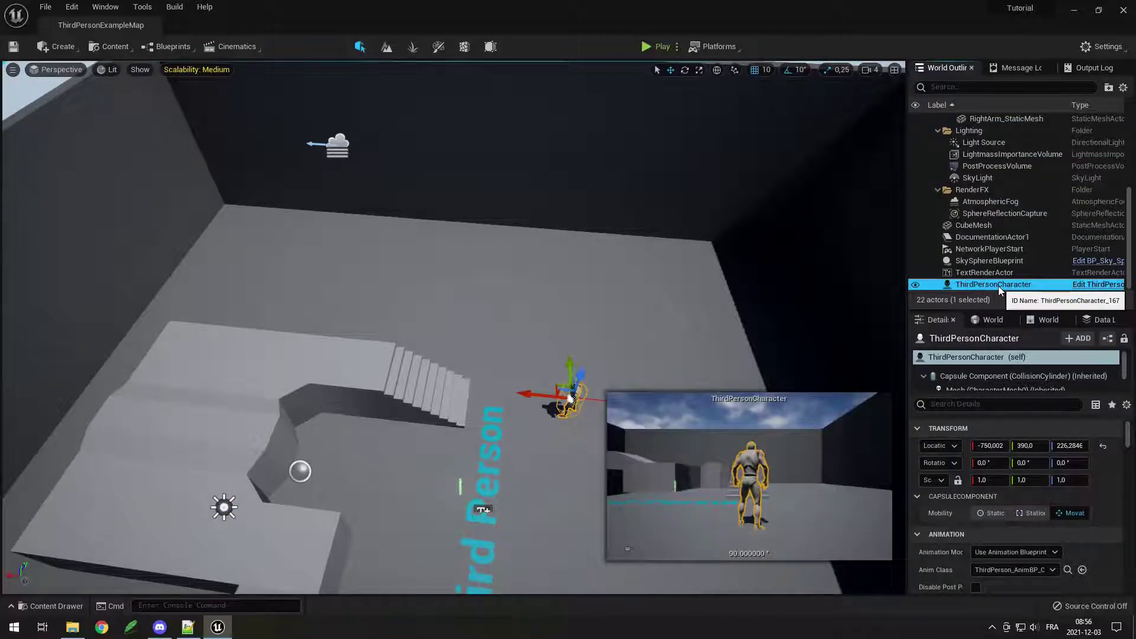
Step: Drag the ThirdPersonCharacter along X to location -840
drag(542, 396, 597, 401)
right_drag(597, 402, 390, 53)
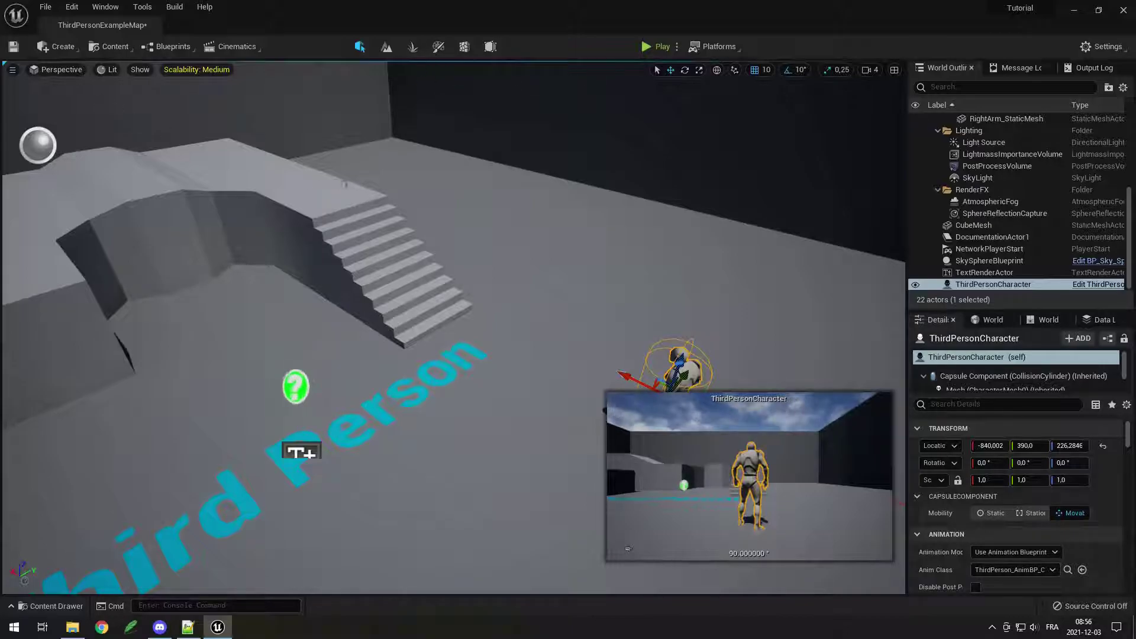
click(49, 49)
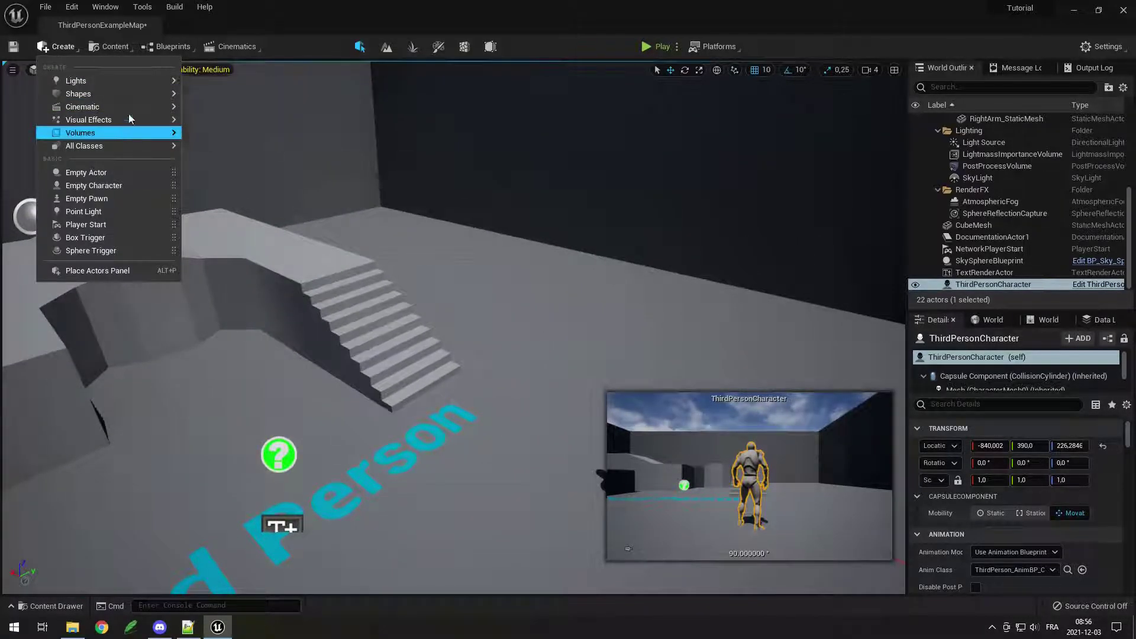
mouse_move(140, 93)
click(213, 98)
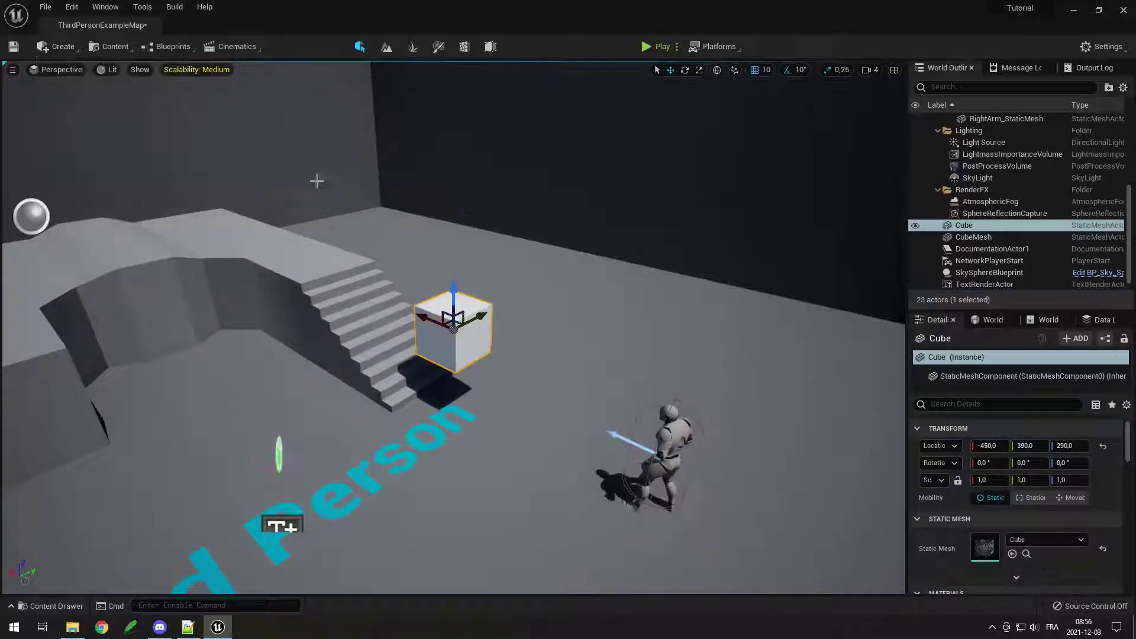
drag(458, 299, 460, 261)
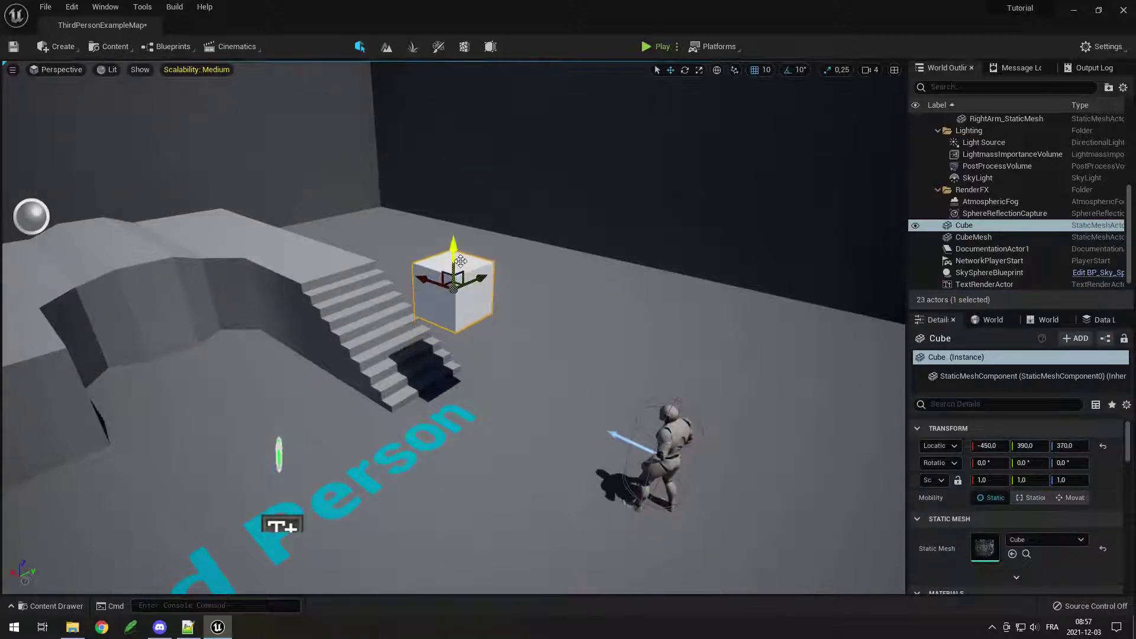
key(Delete)
click(59, 46)
mouse_move(101, 94)
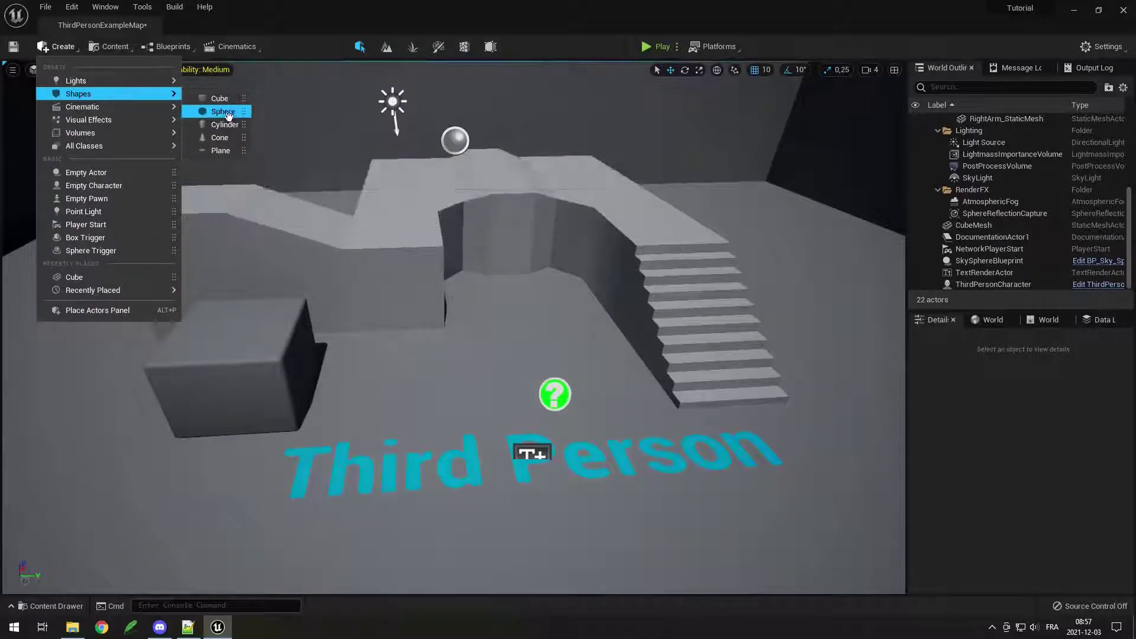
right_drag(269, 140, 260, 150)
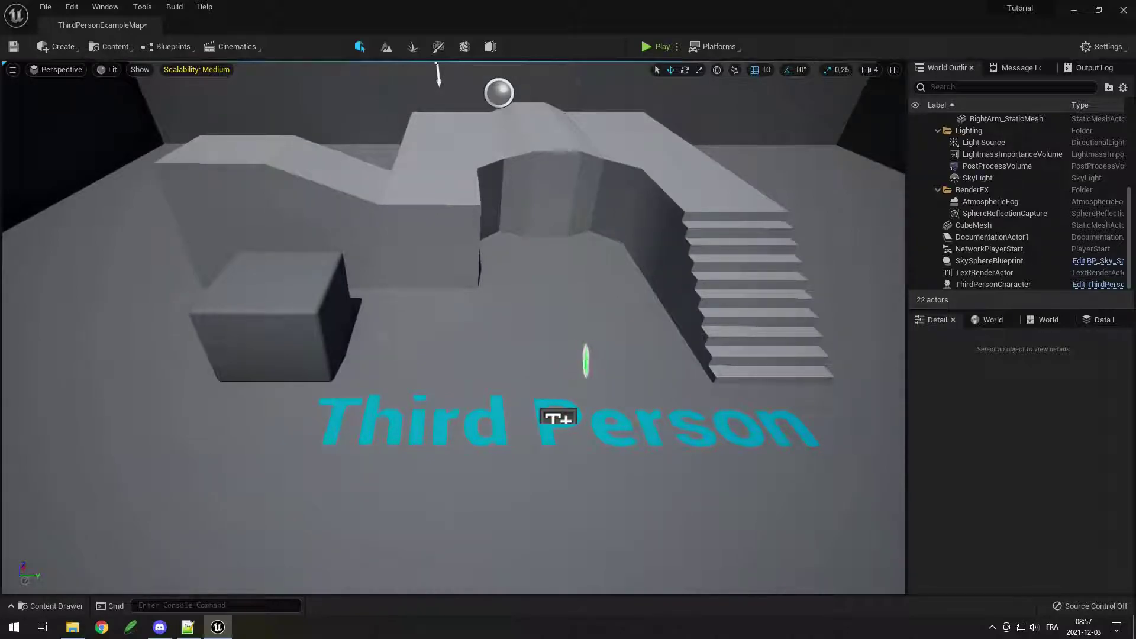
Step: Create a Tutorial folder in the Content Drawer and open it
click(74, 606)
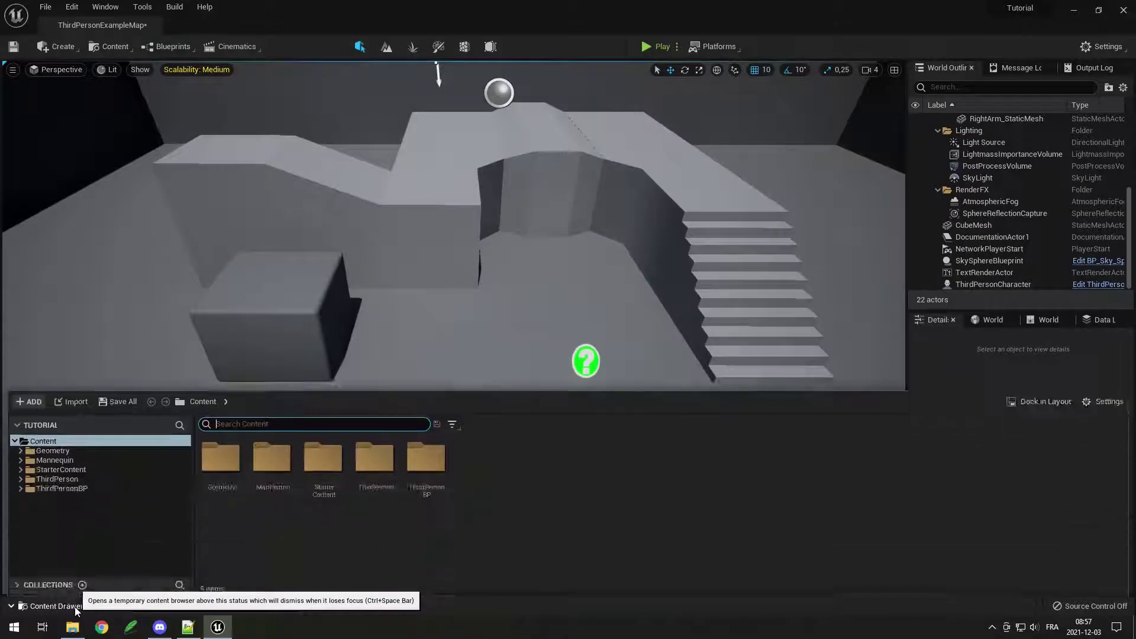
right_click(312, 536)
click(375, 195)
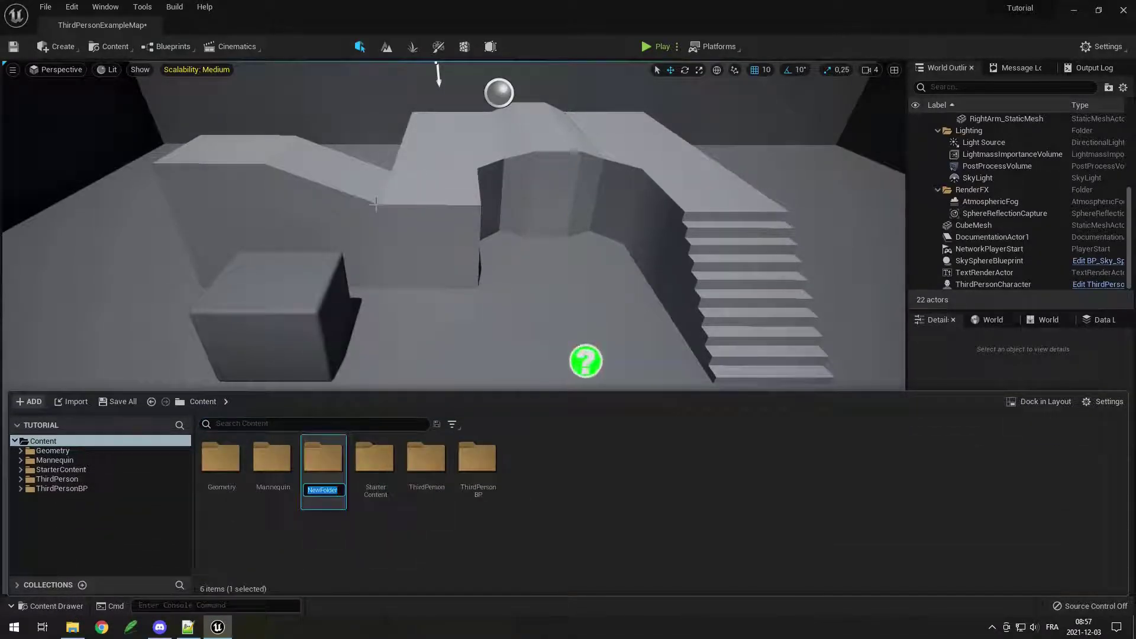
text(Tutorial)
key(Return)
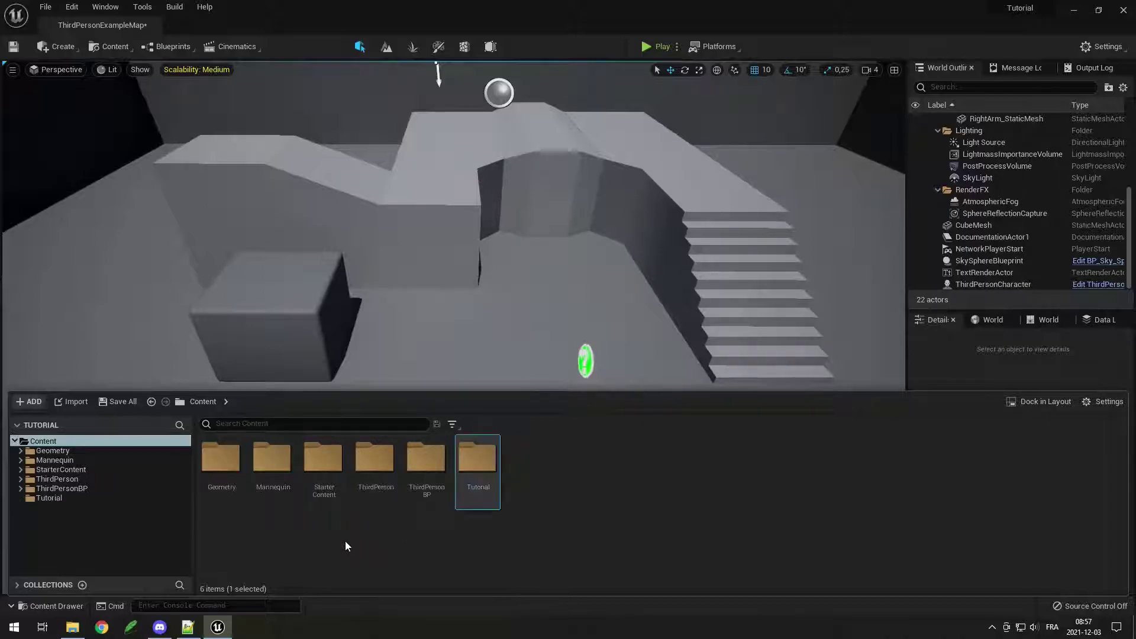
double_click(480, 490)
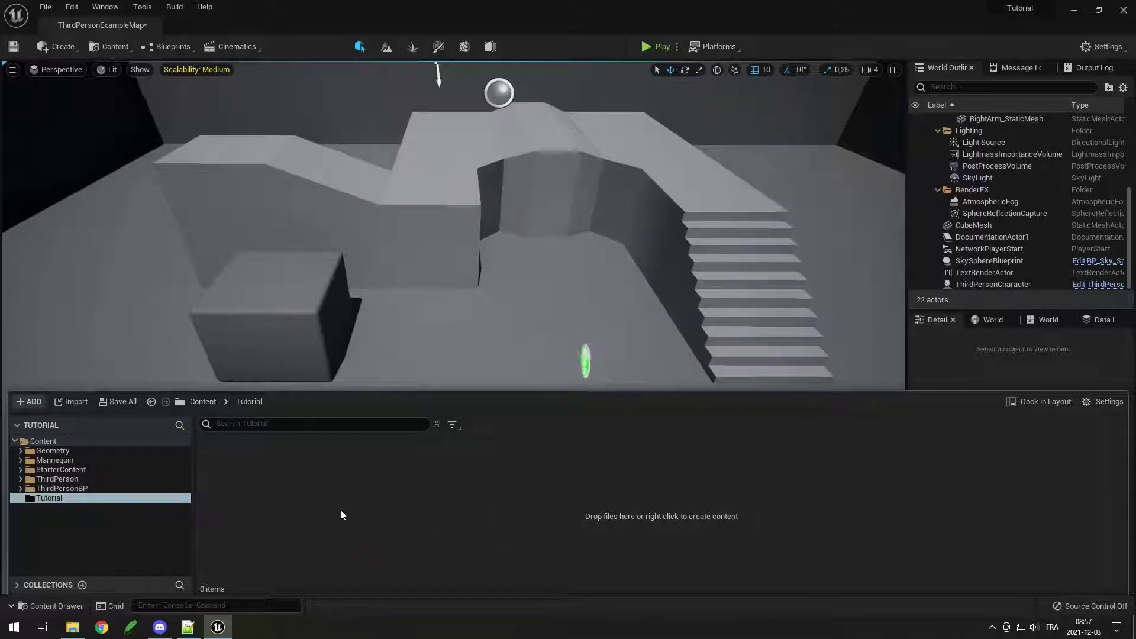
Step: Create a Meshes folder inside Tutorial and open it
right_click(305, 495)
click(350, 153)
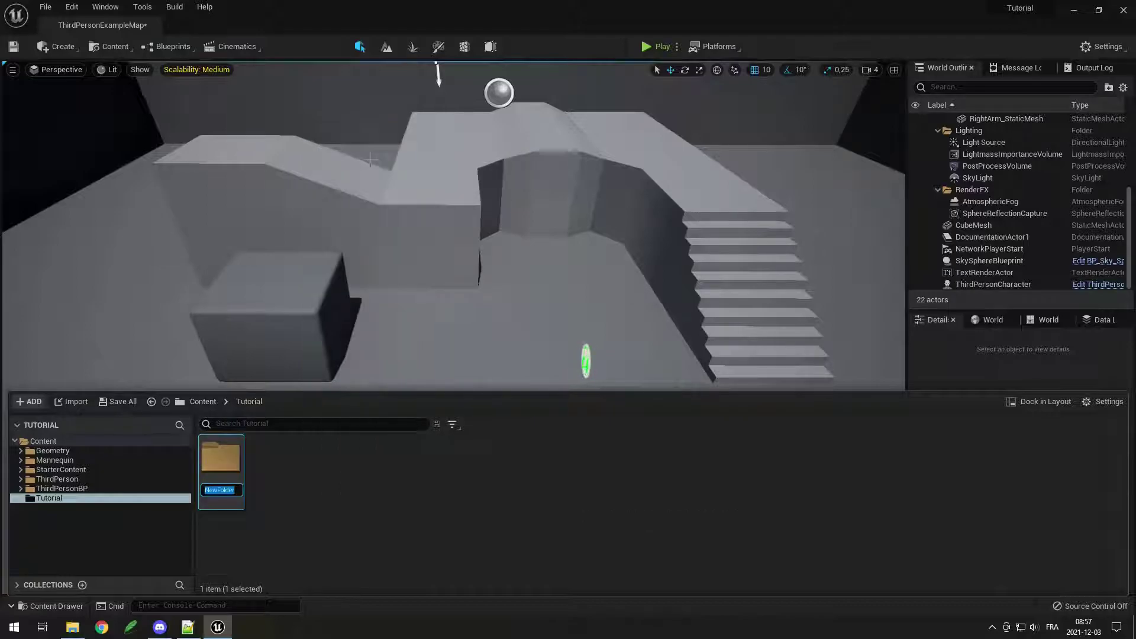
text(Meshes)
key(Return)
double_click(239, 485)
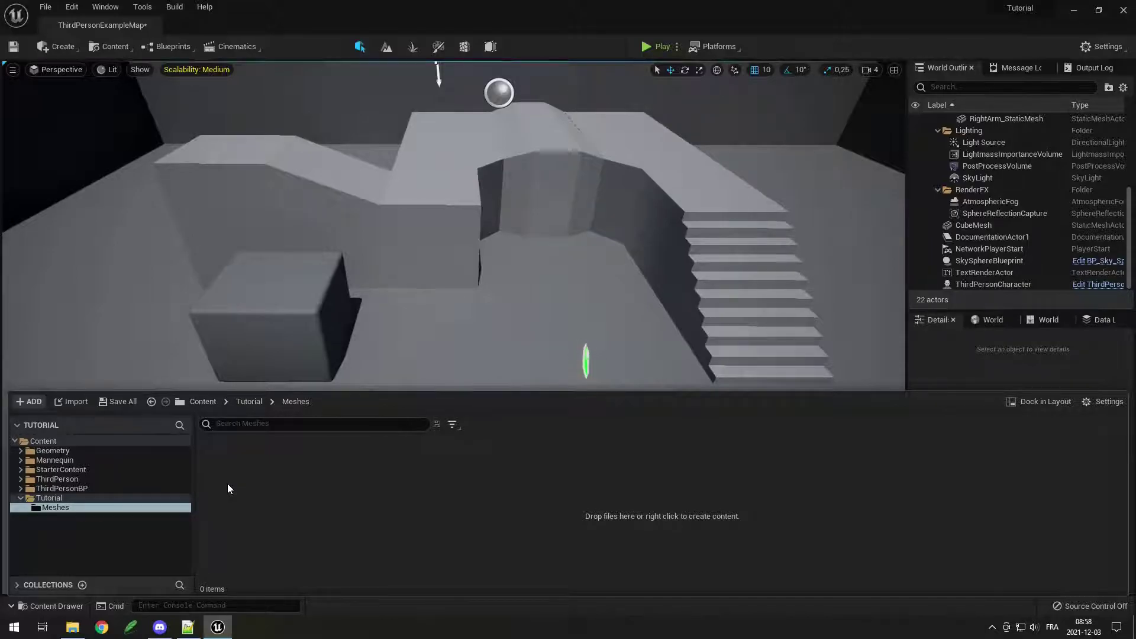
click(73, 628)
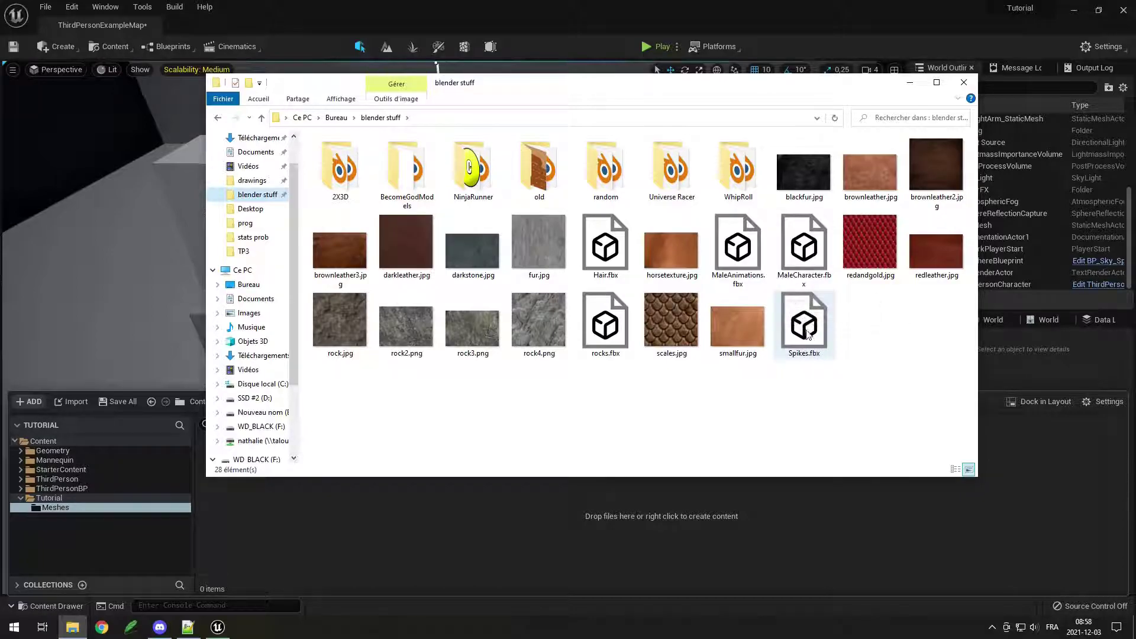
Step: Select Spikes.fbx and Hair.fbx together in the blender stuff folder
click(805, 333)
ctrl+click(605, 261)
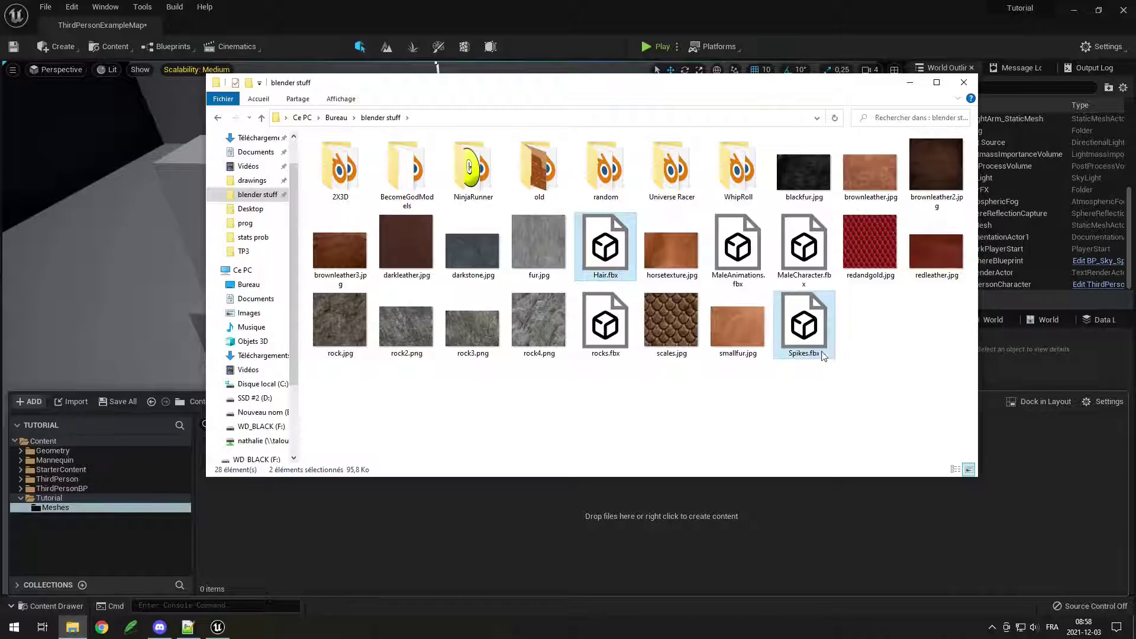
click(807, 289)
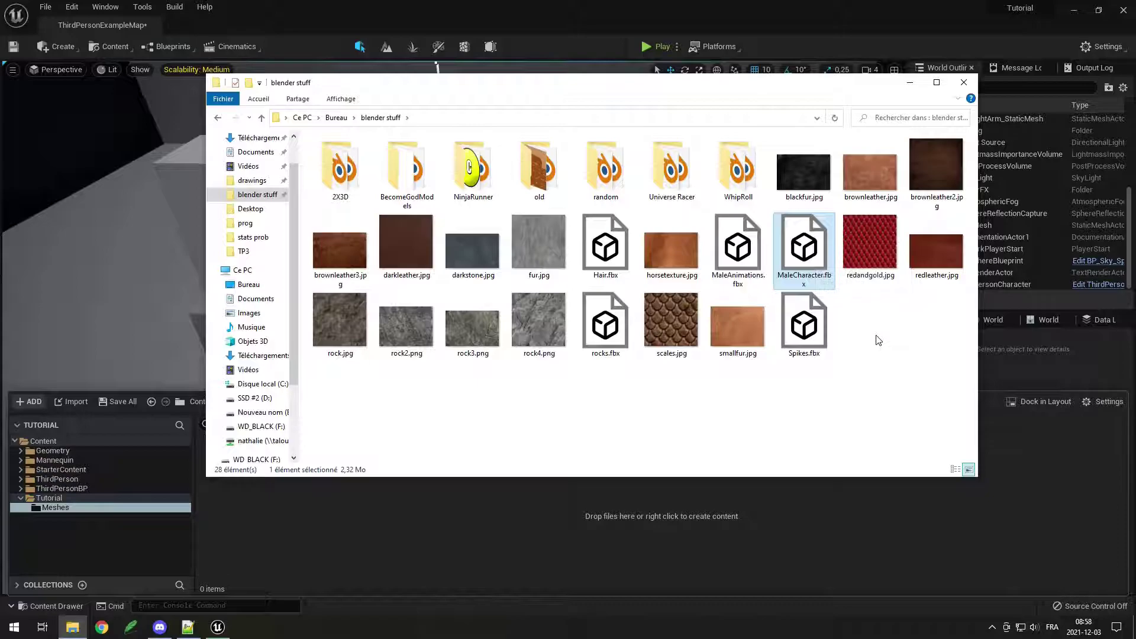
click(737, 266)
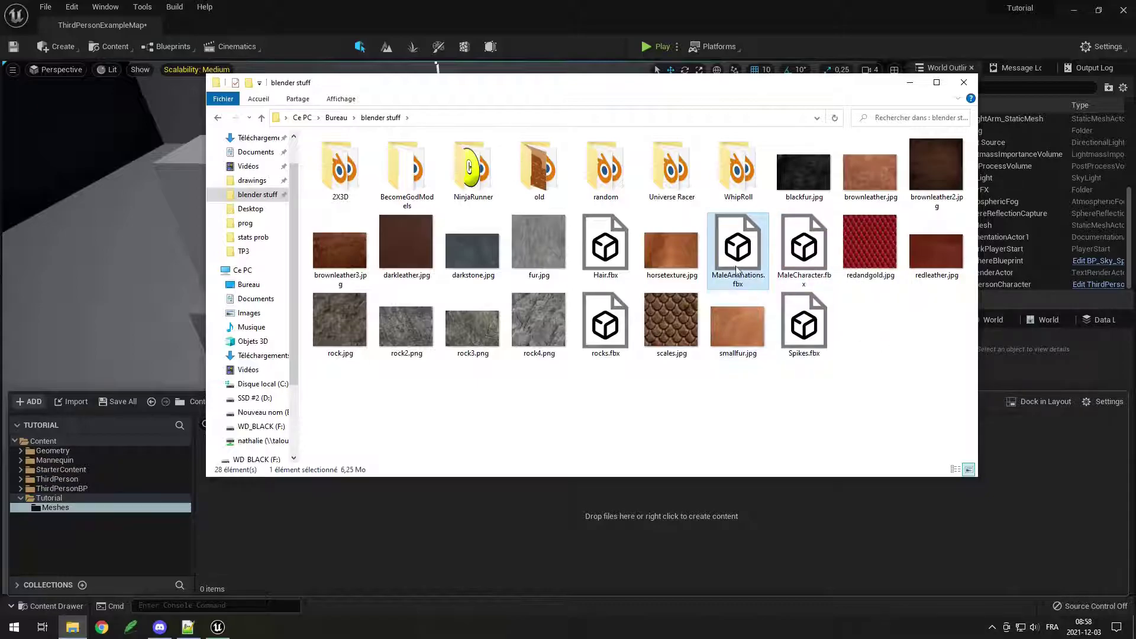
click(872, 404)
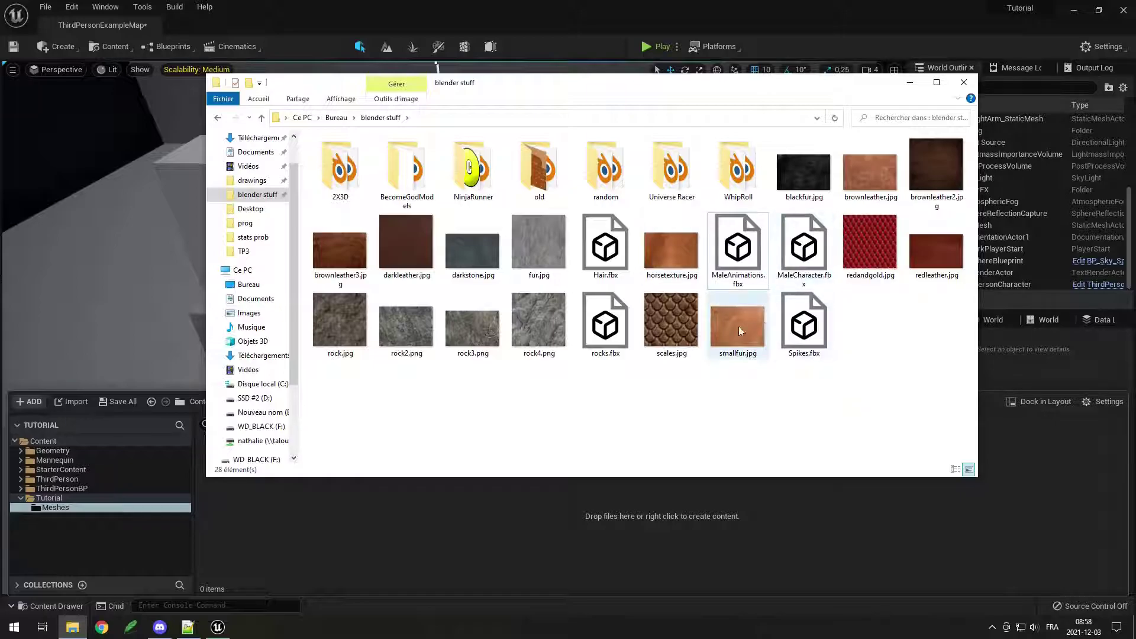
click(812, 330)
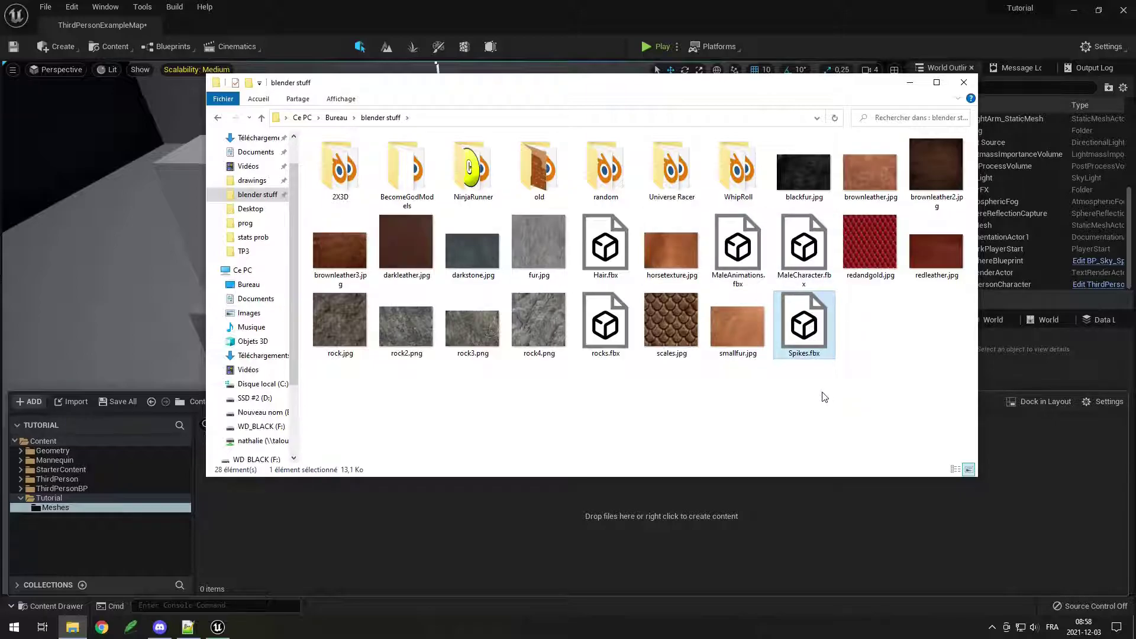
ctrl+click(608, 263)
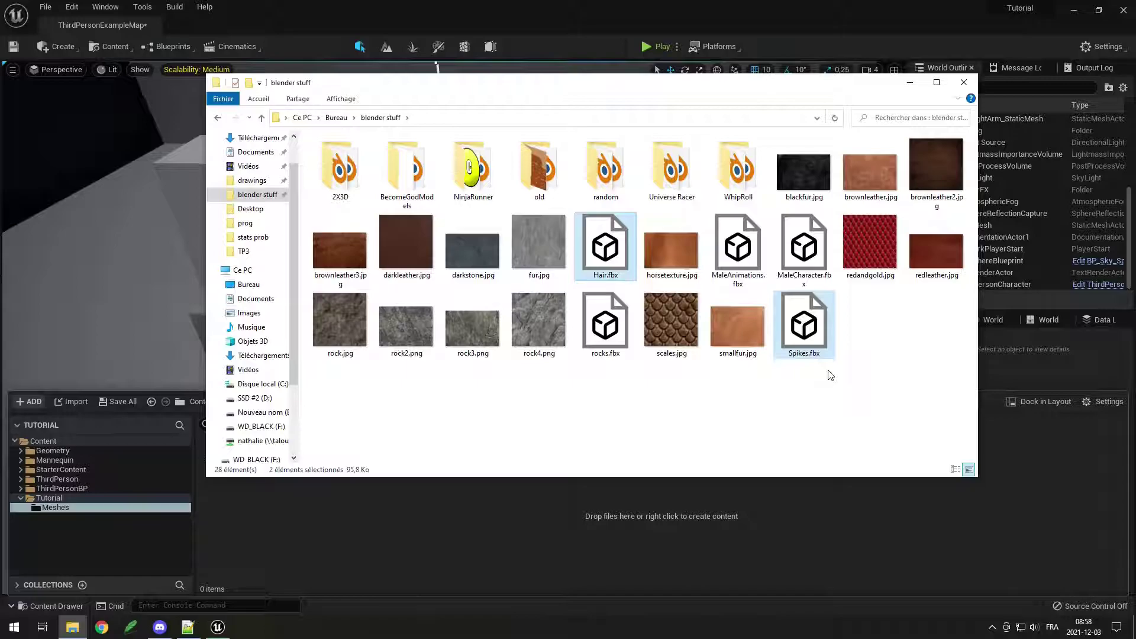
Step: Drag both FBX files into Tutorial/Meshes and import them with Import All
drag(820, 362, 527, 541)
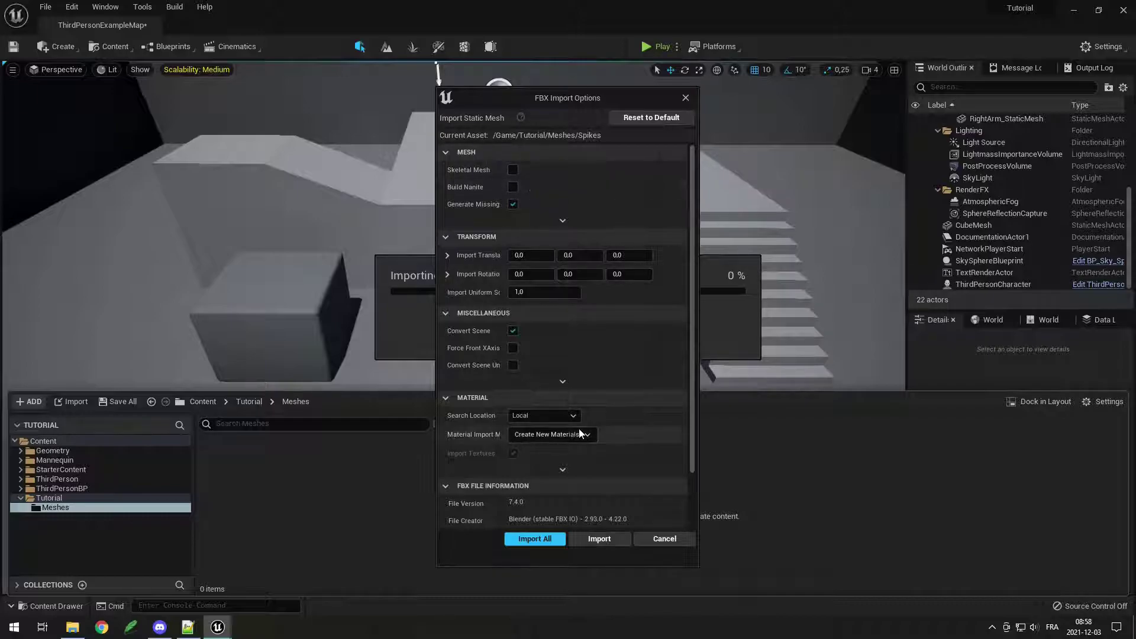
scroll(586, 338, down, 2)
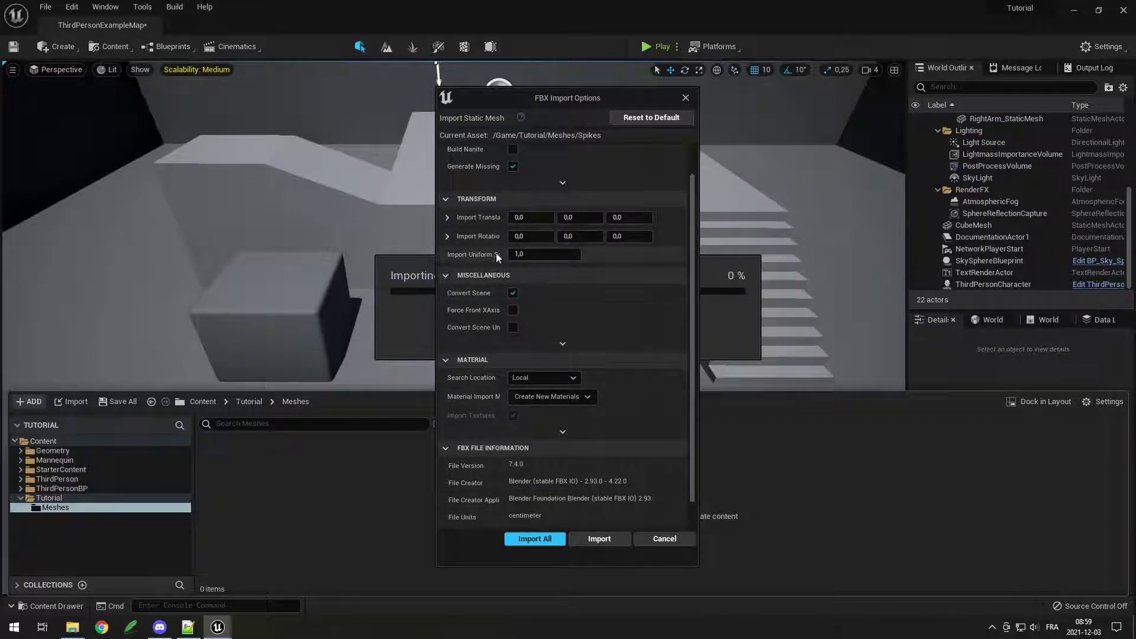
scroll(568, 332, down, 1)
click(535, 539)
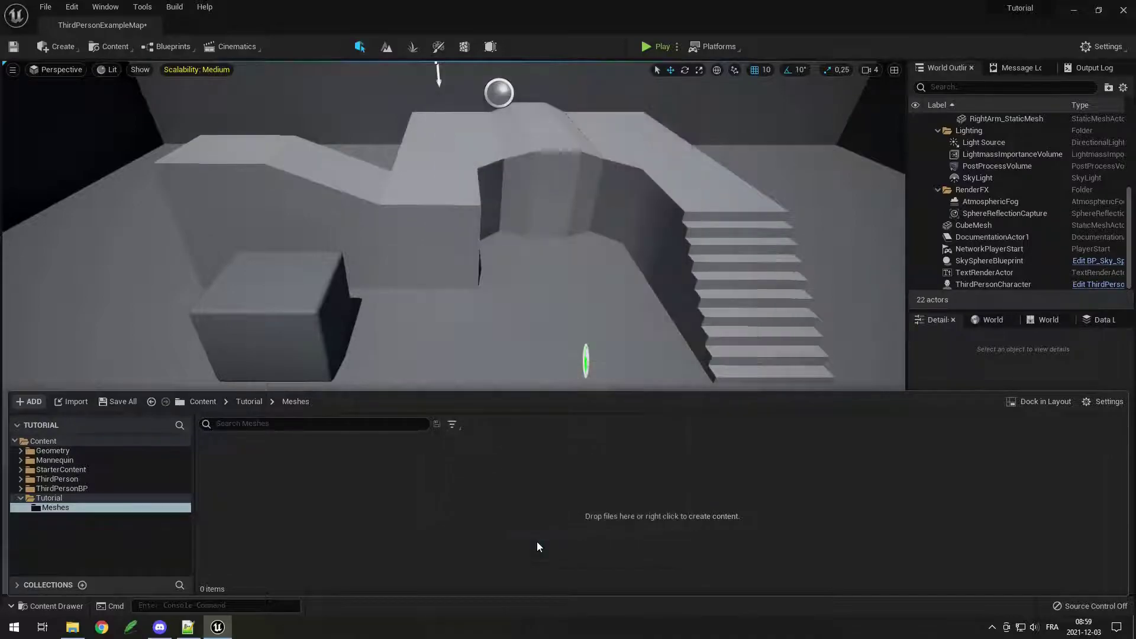
click(74, 604)
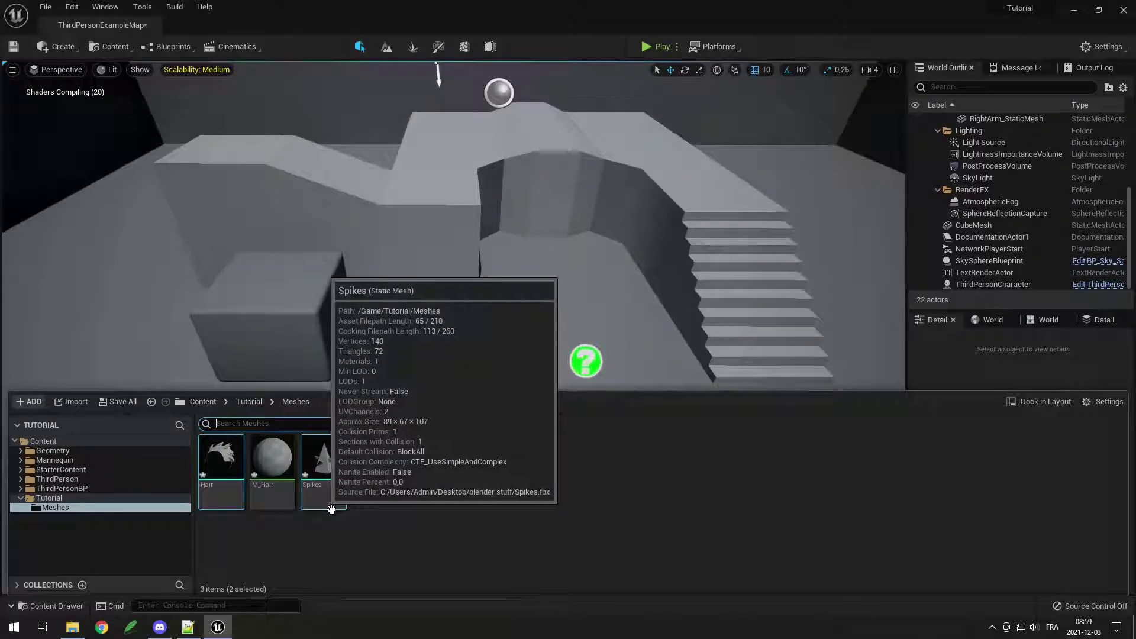
Step: Import MaleCharacter.fbx into Meshes as a skeletal mesh, then open its PhysicsAsset
key(alt+Tab)
drag(805, 251, 693, 520)
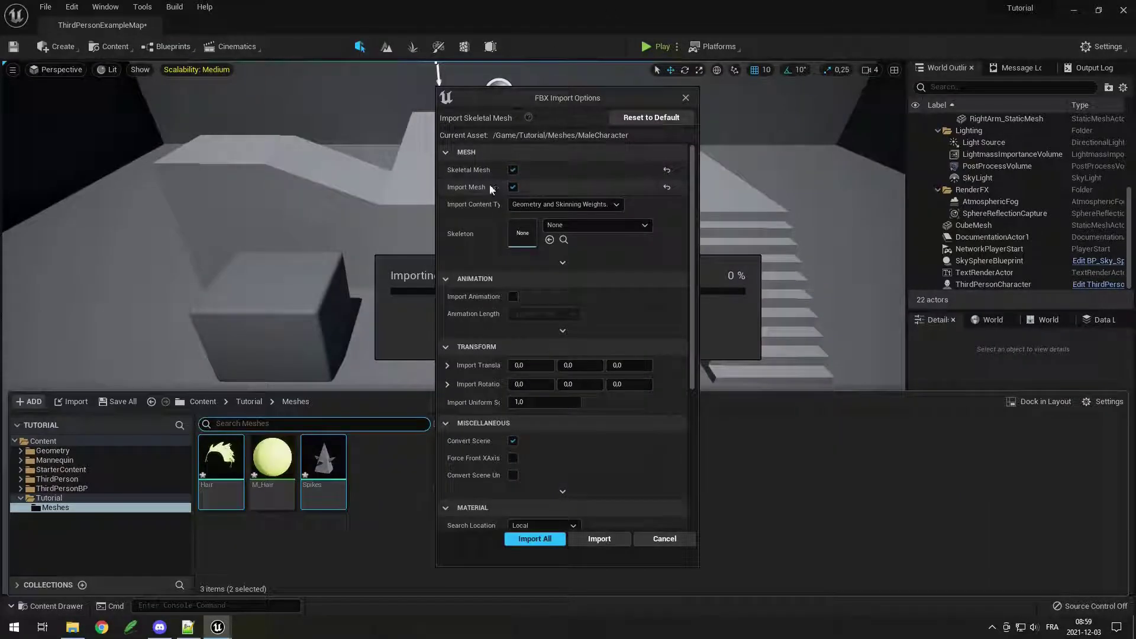
click(513, 187)
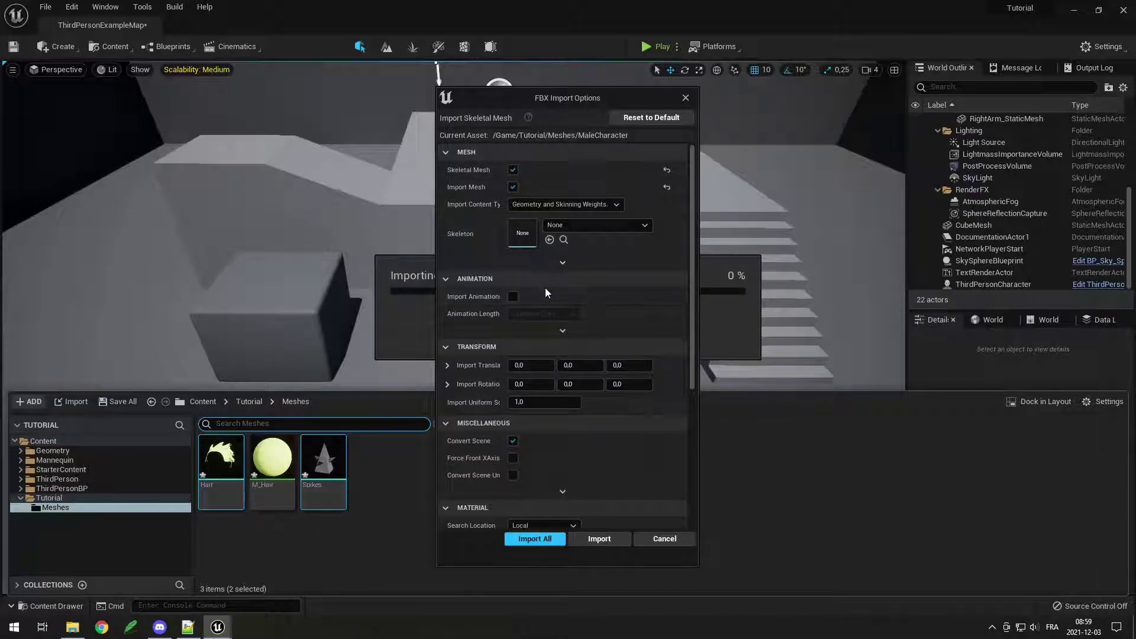
scroll(543, 352, down, 2)
scroll(542, 353, down, 3)
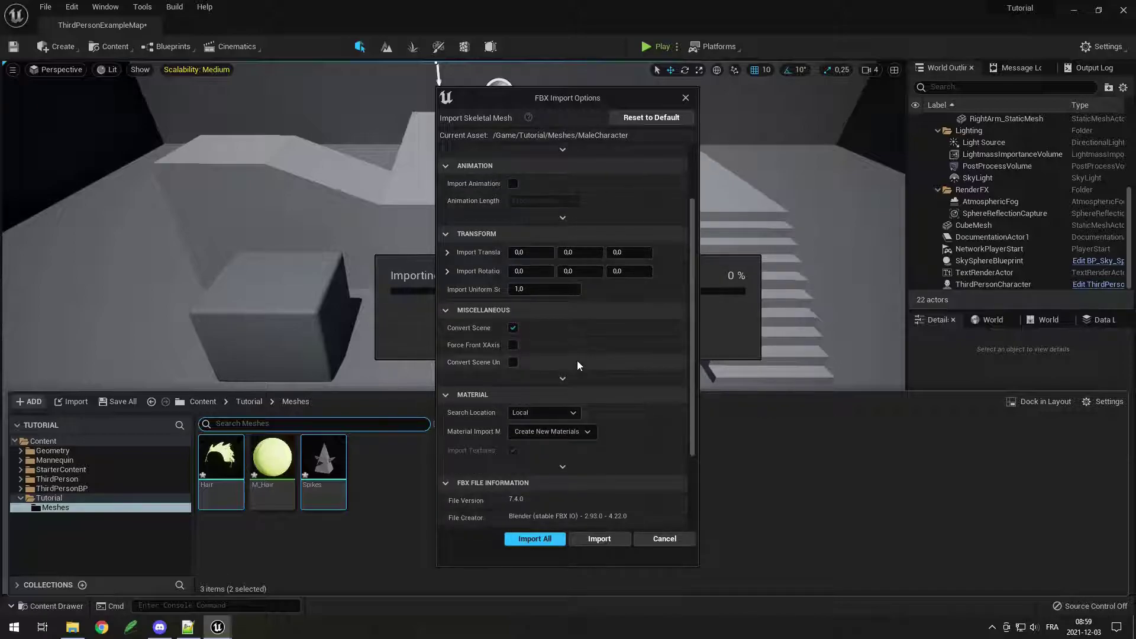
click(557, 540)
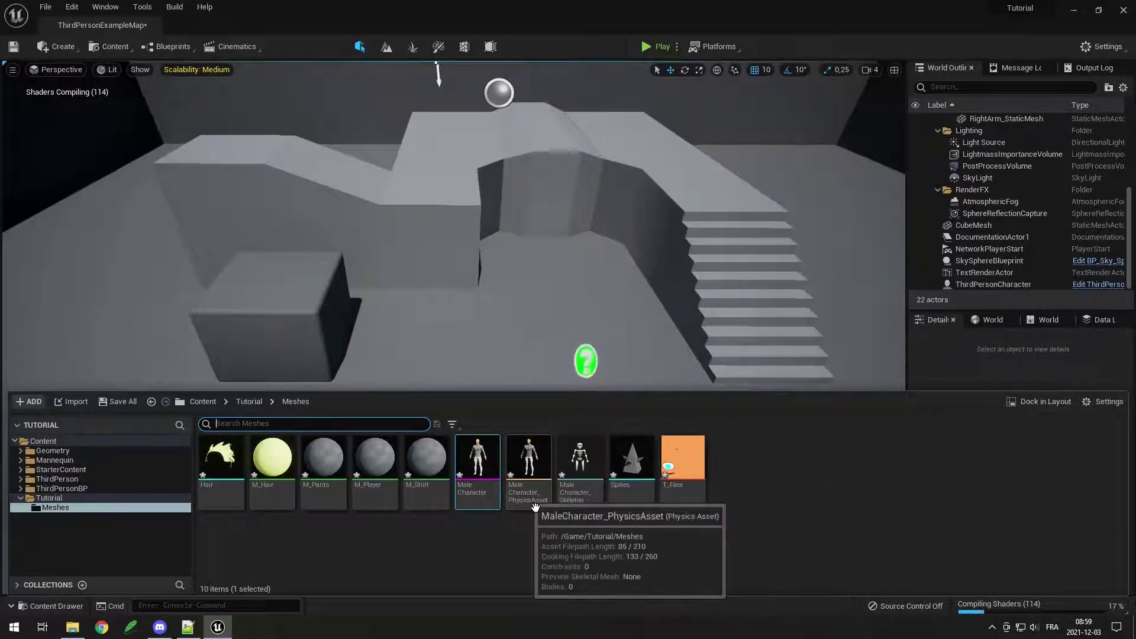
double_click(528, 503)
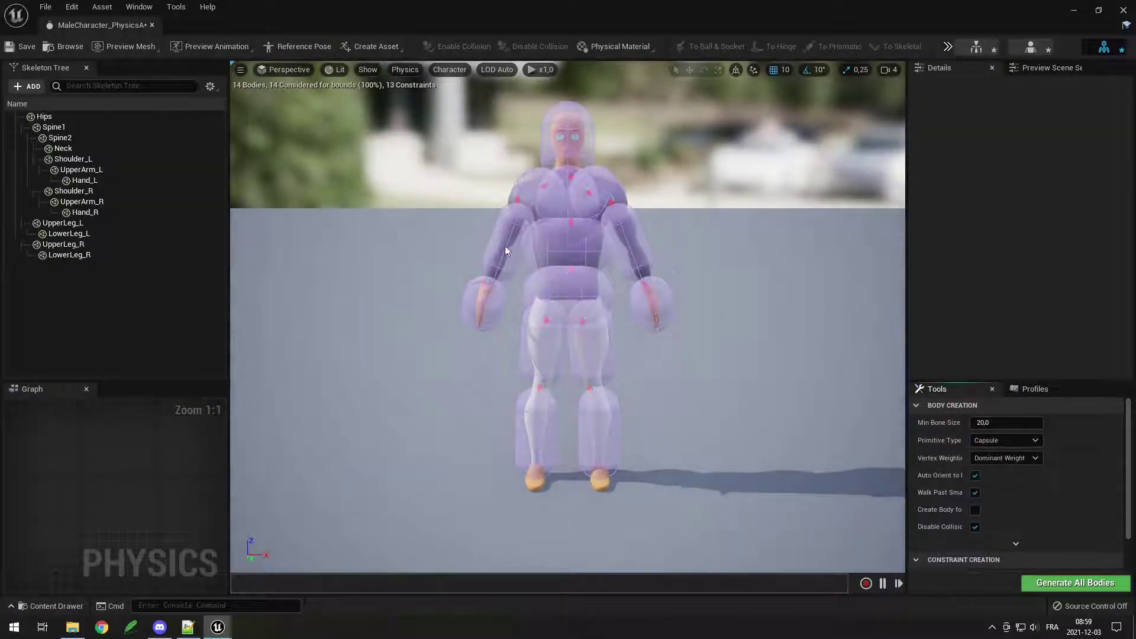
click(152, 25)
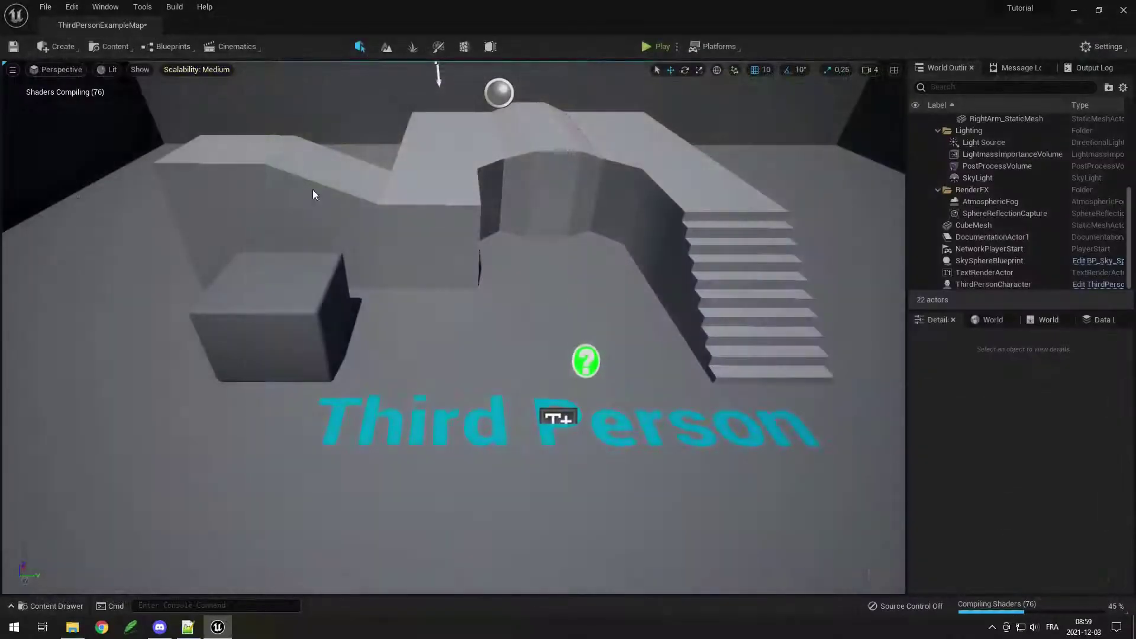
click(62, 604)
double_click(574, 476)
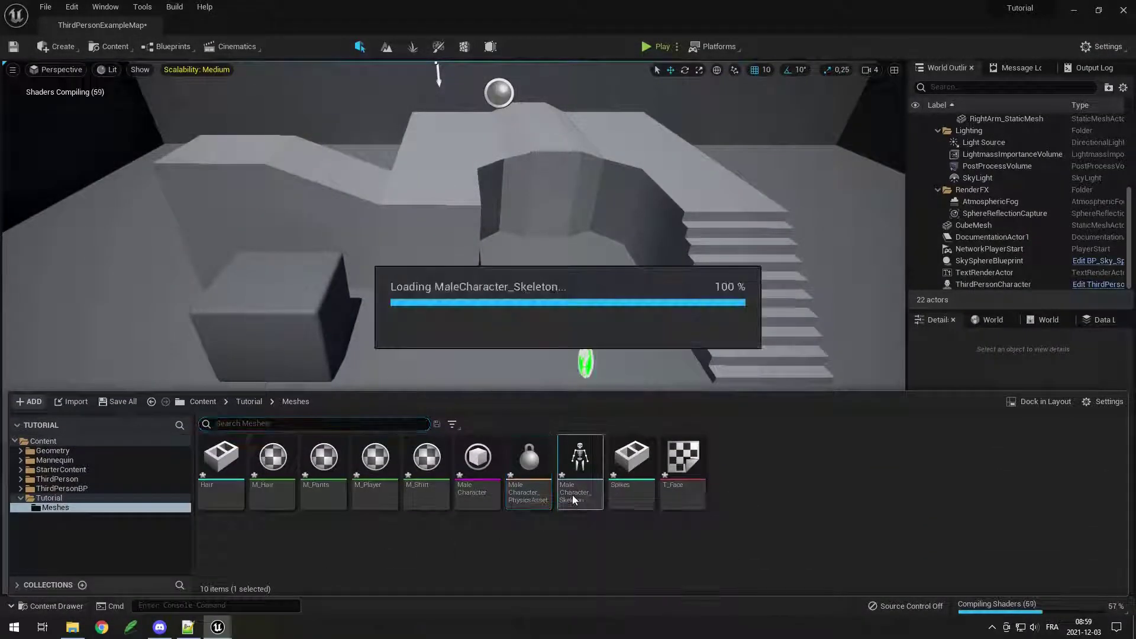
click(89, 197)
click(94, 245)
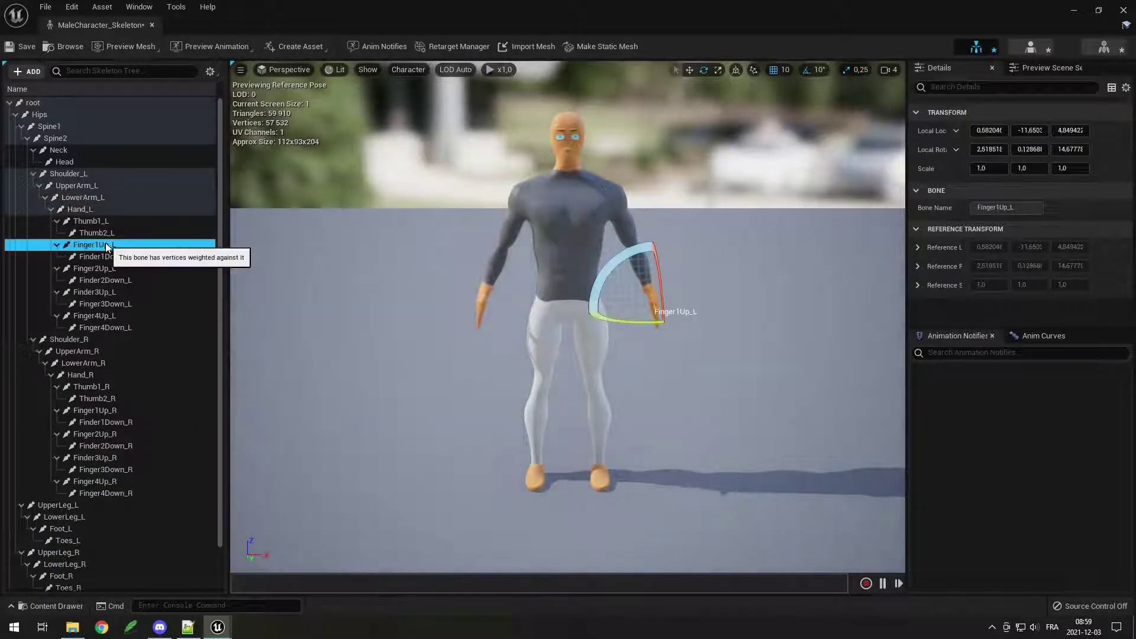
click(109, 303)
click(77, 351)
click(116, 387)
click(121, 422)
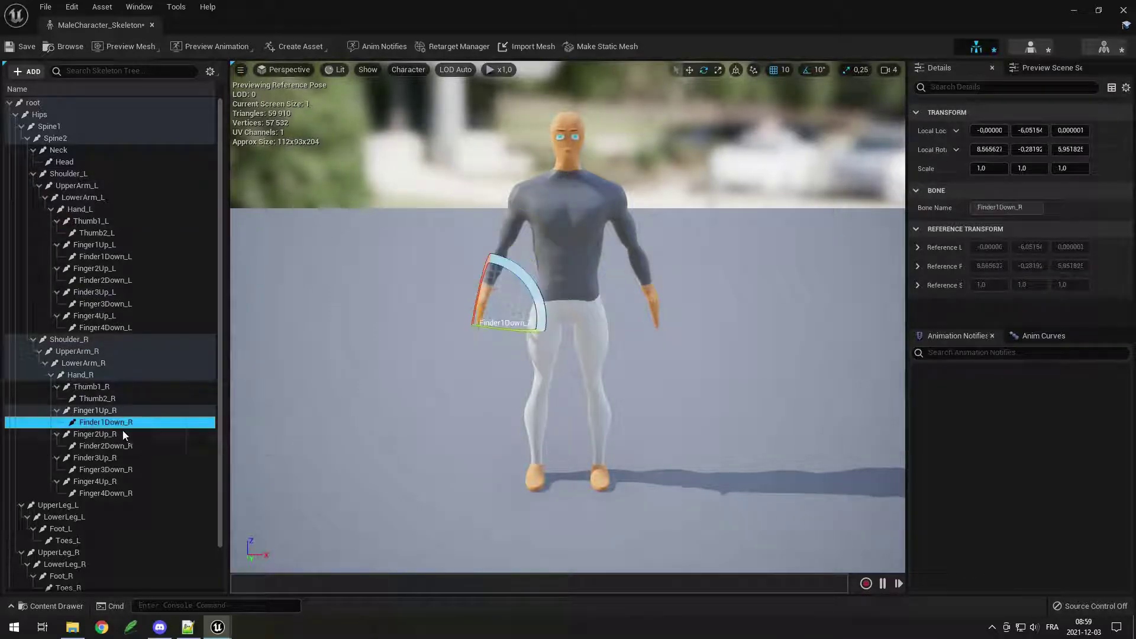
click(127, 458)
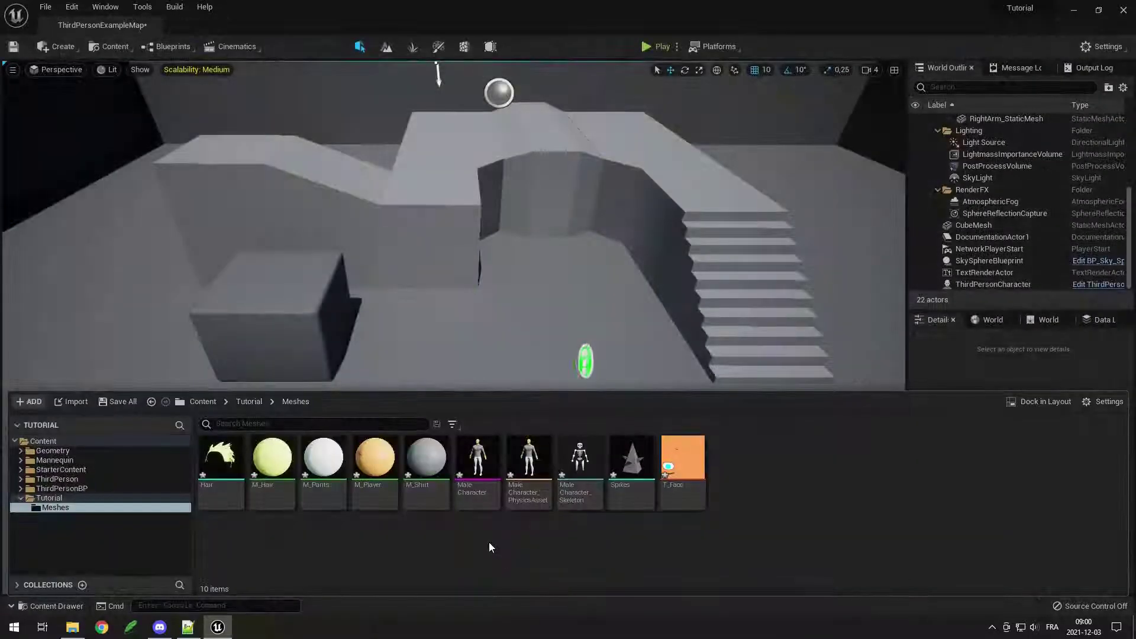
Step: Create a folder named Animations inside Meshes and open it
right_click(542, 545)
click(591, 196)
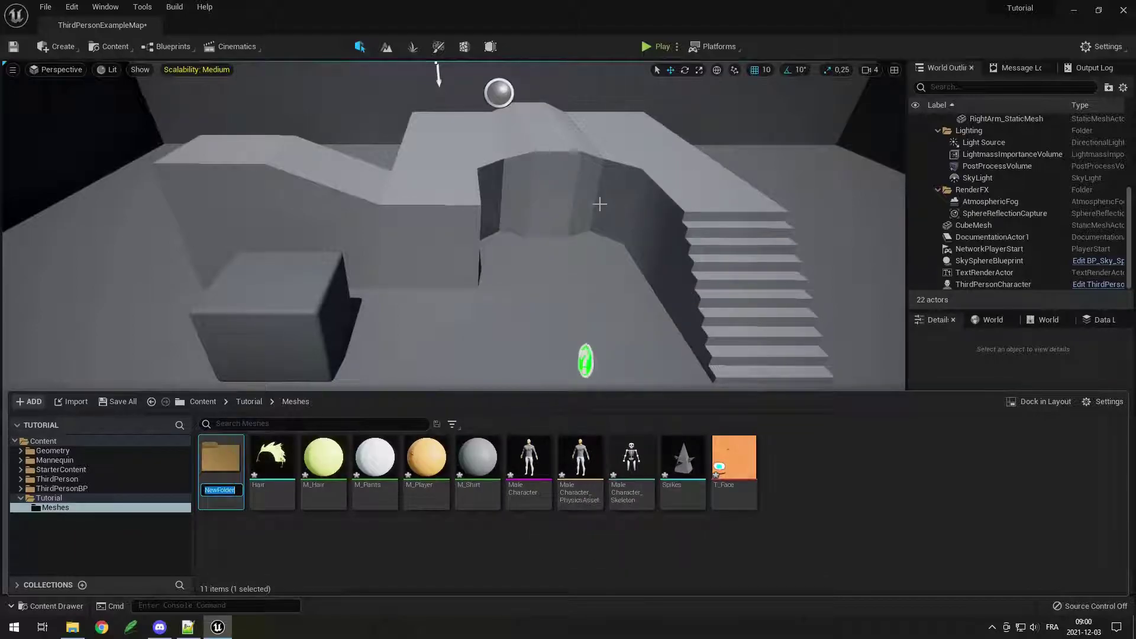
text(An)
text(imations)
key(Return)
double_click(226, 474)
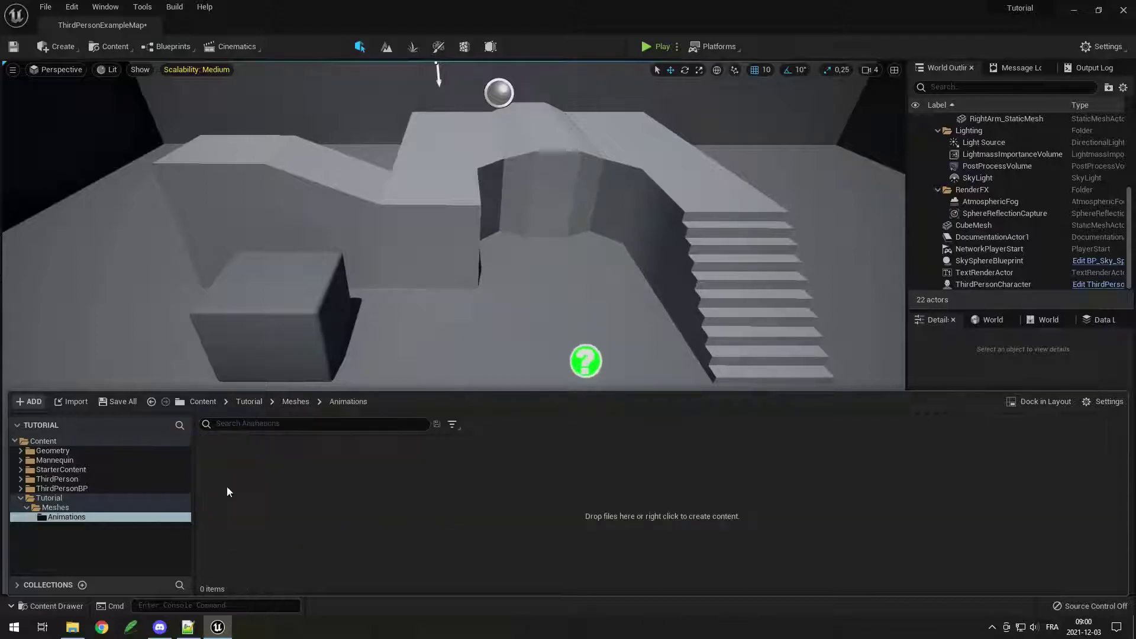
Step: Import MaleAnimations.fbx using MaleCharacter_Skeleton, then preview the Falling clip
click(72, 627)
drag(738, 251, 598, 523)
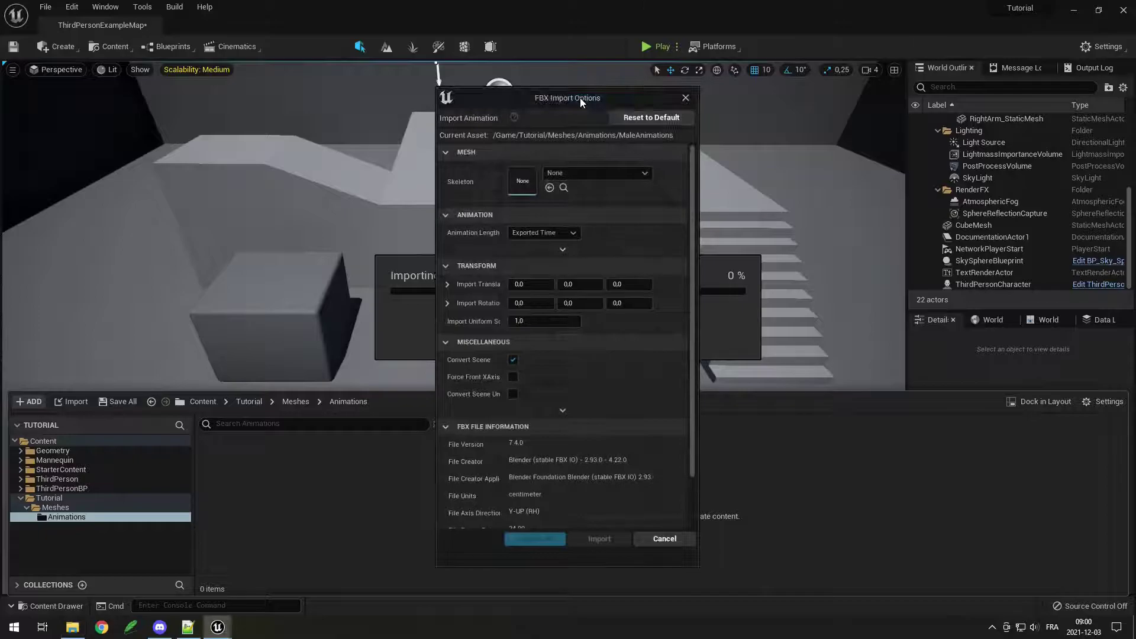
click(560, 173)
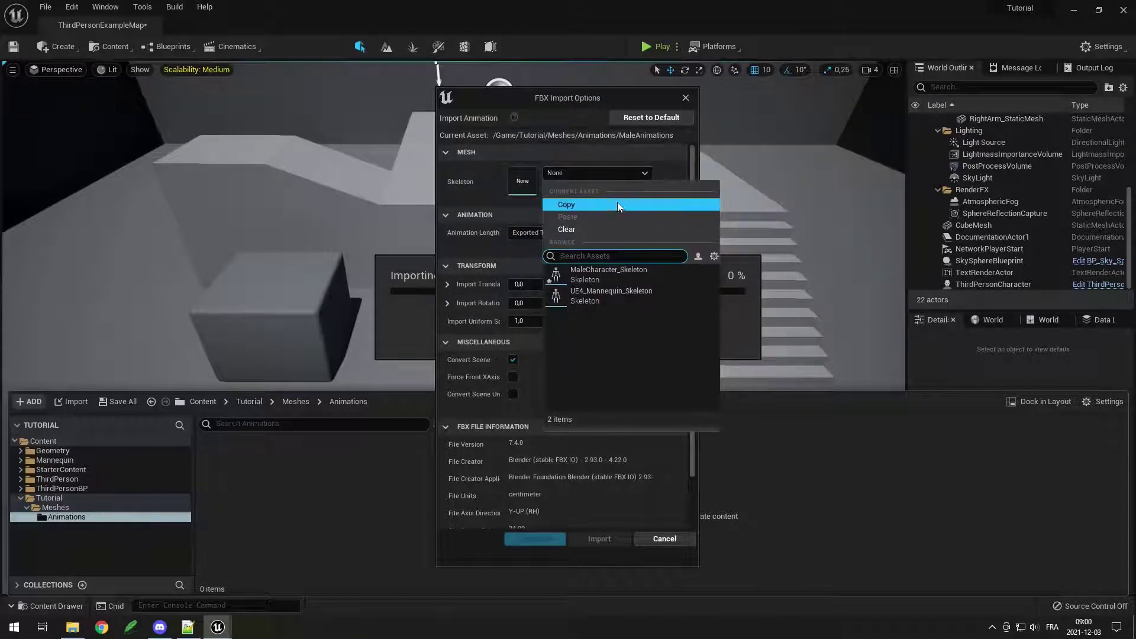
click(608, 275)
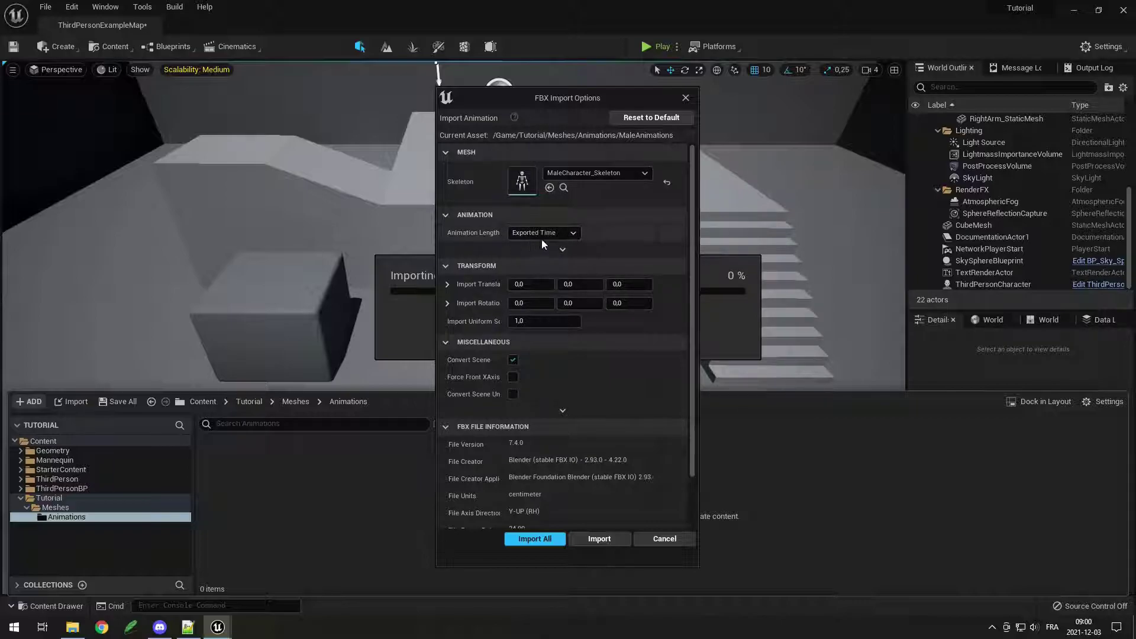
scroll(562, 272, down, 2)
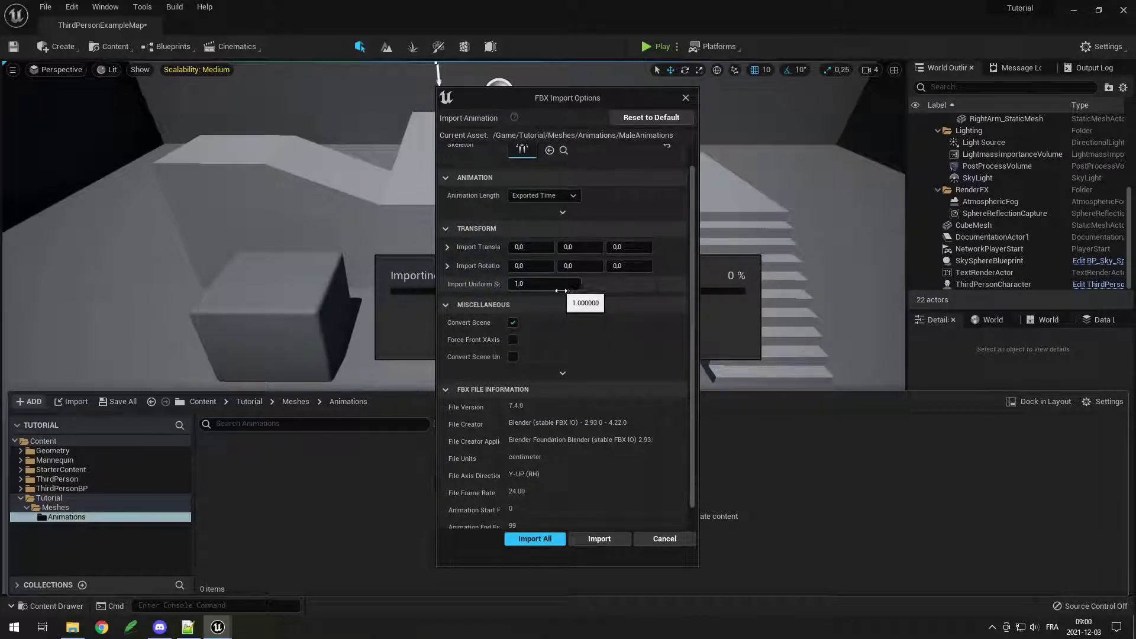
scroll(578, 303, down, 1)
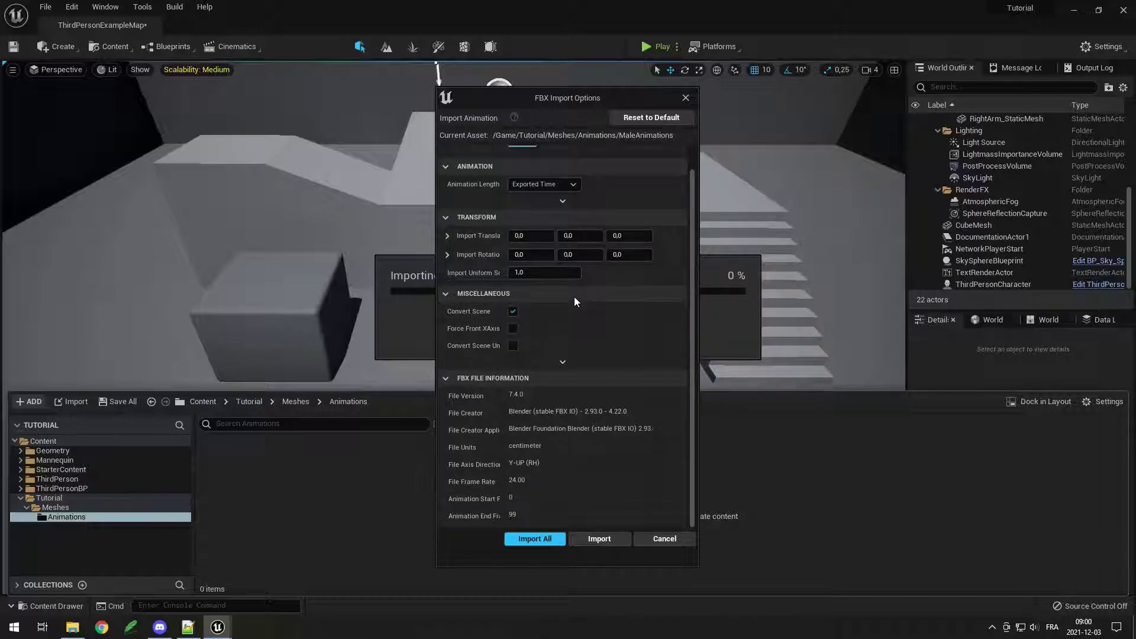
click(524, 538)
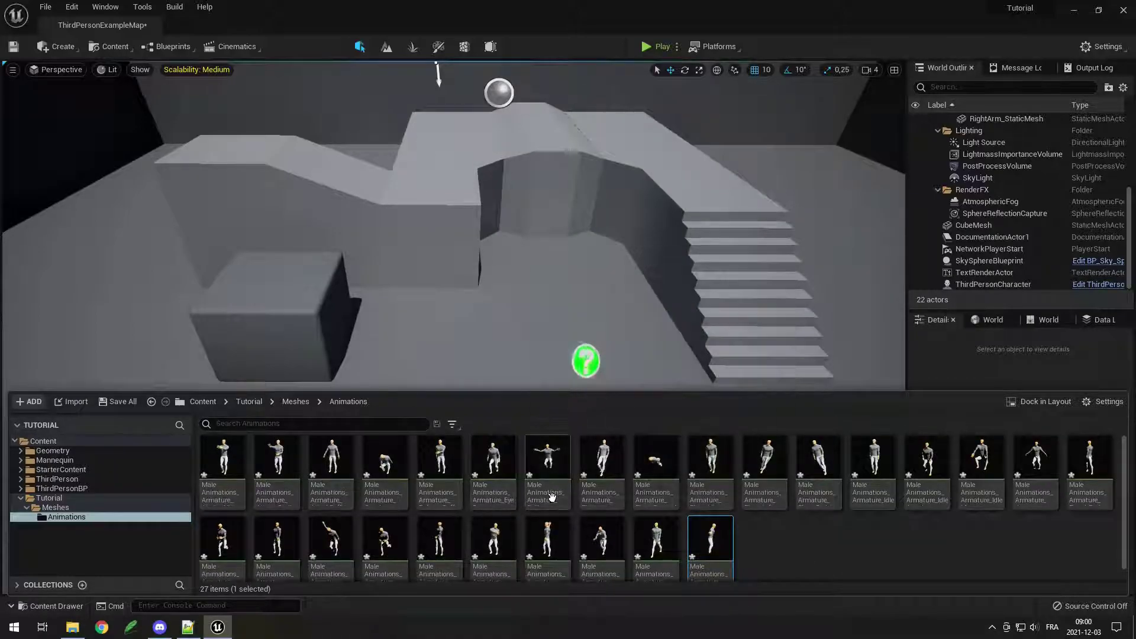
double_click(569, 494)
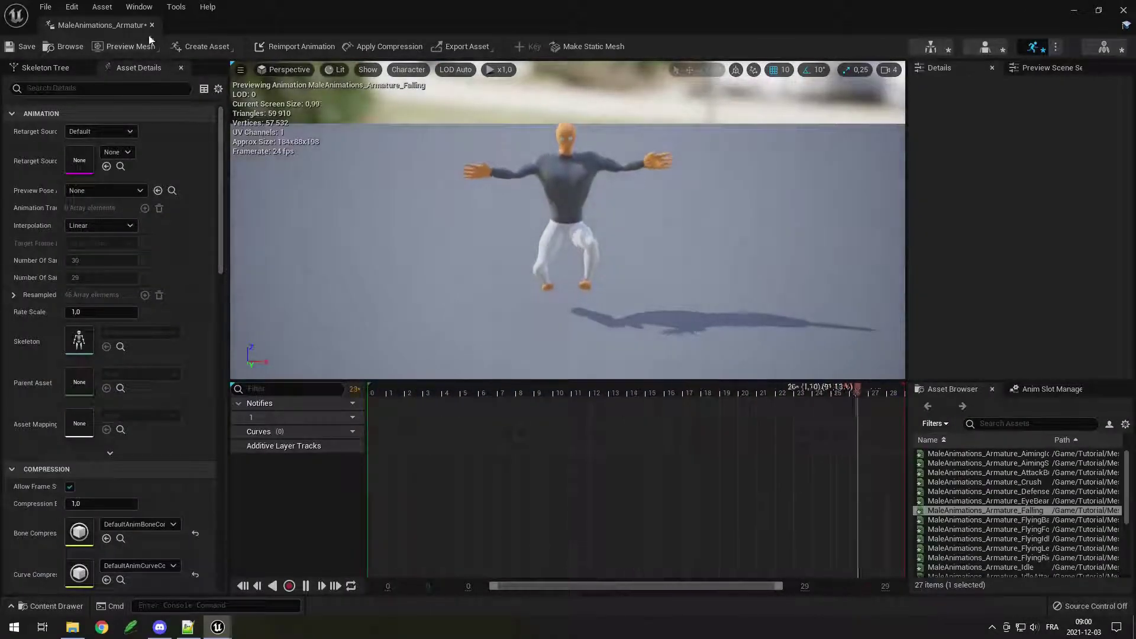
click(152, 25)
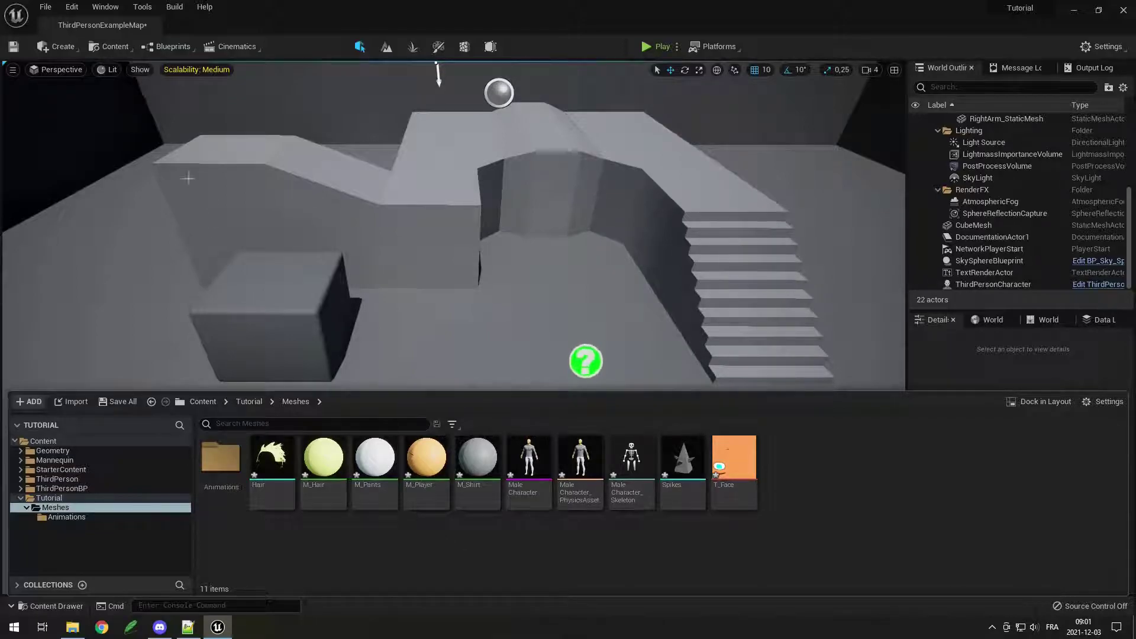
Step: Save all assets and the ThirdPersonExampleMap level, then open the Content Drawer at Tutorial/Meshes
click(45, 8)
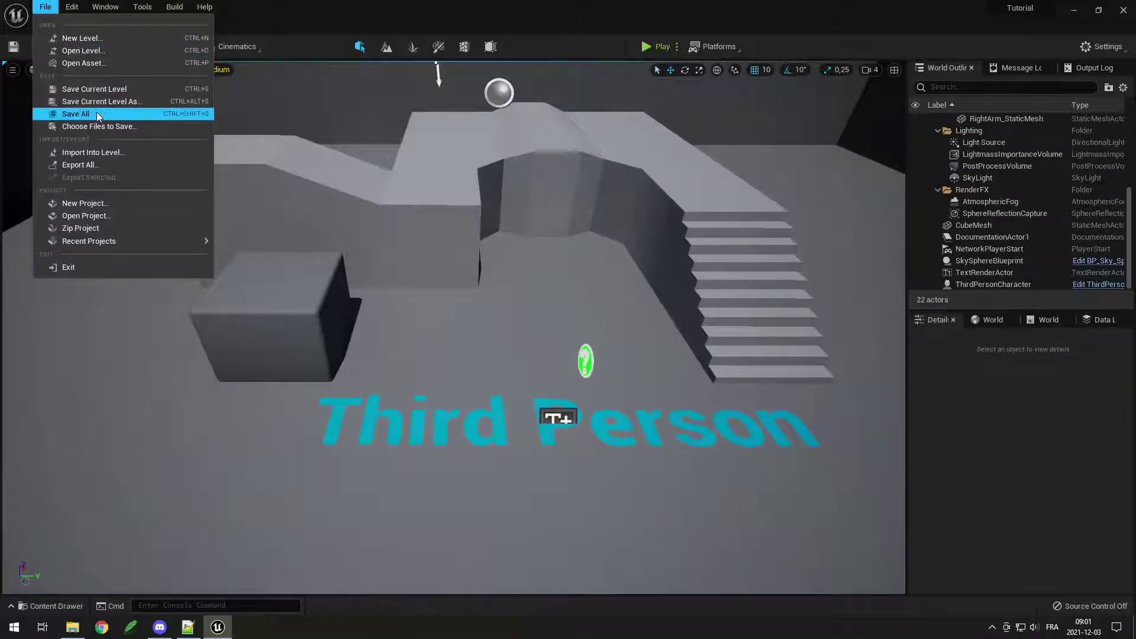
click(176, 114)
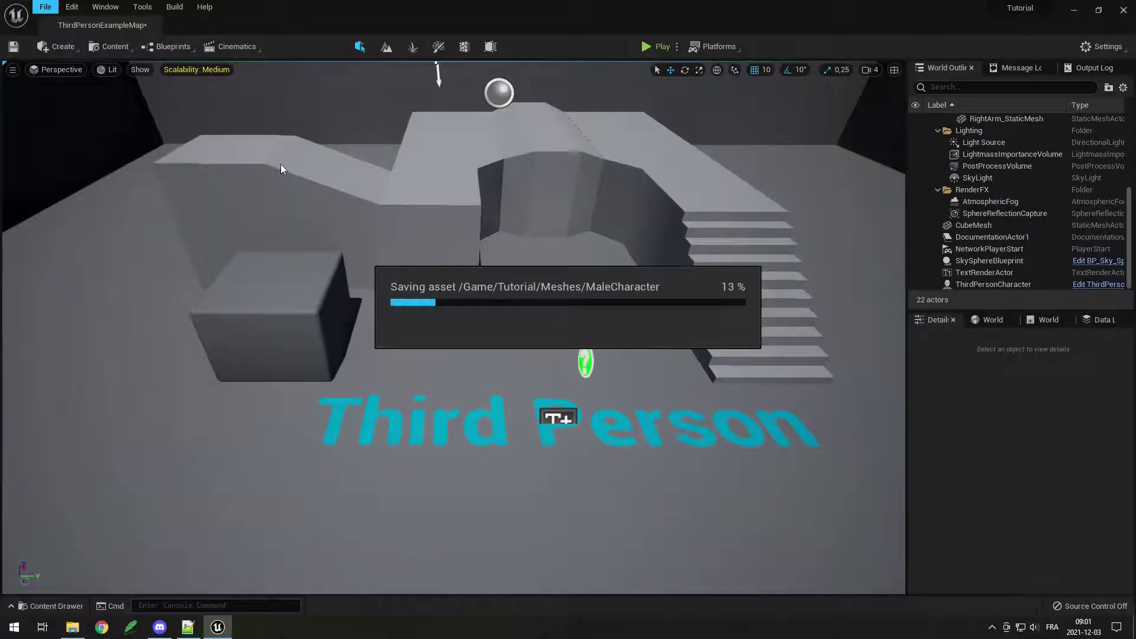
key(ctrl+space)
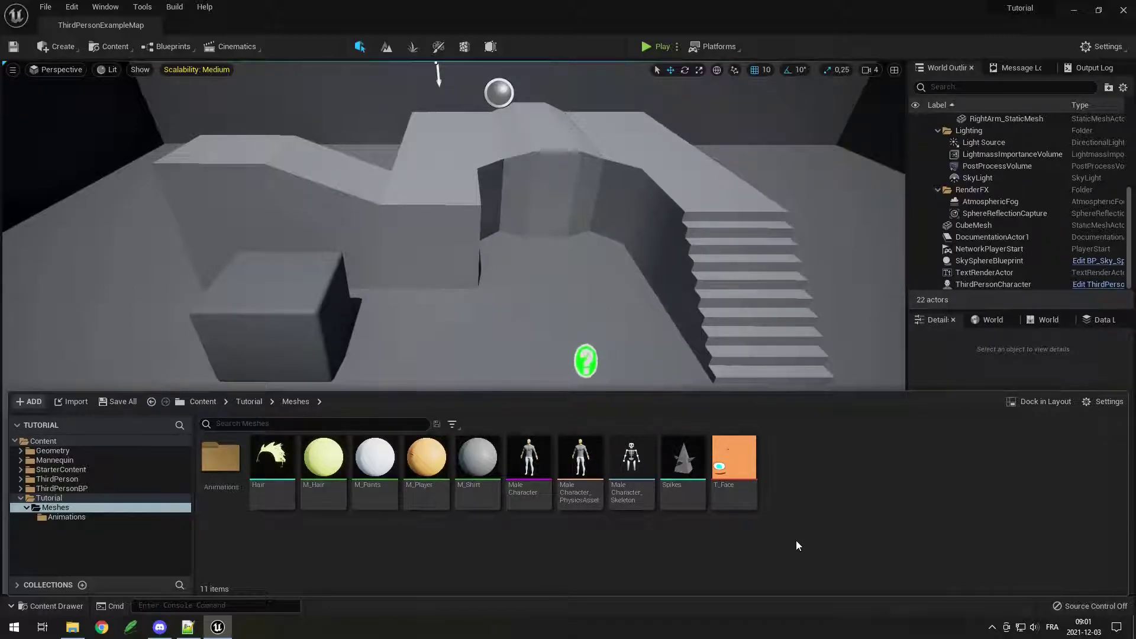
Step: Inspect the Spikes mesh, then create a new material named M_Spikes beside it
double_click(682, 493)
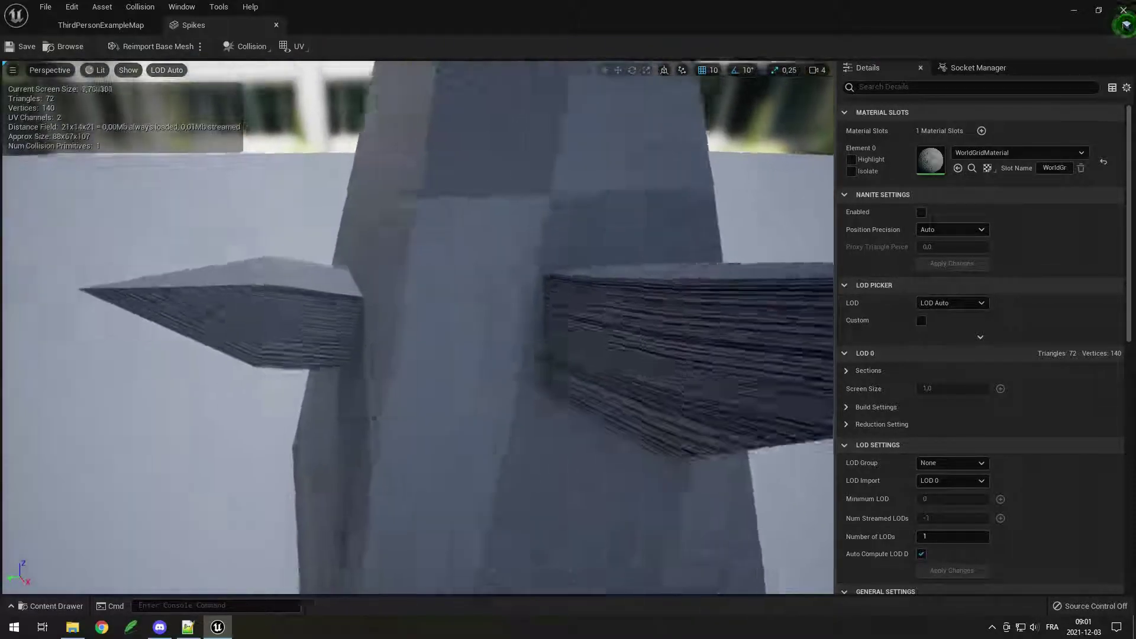
key(ctrl+b)
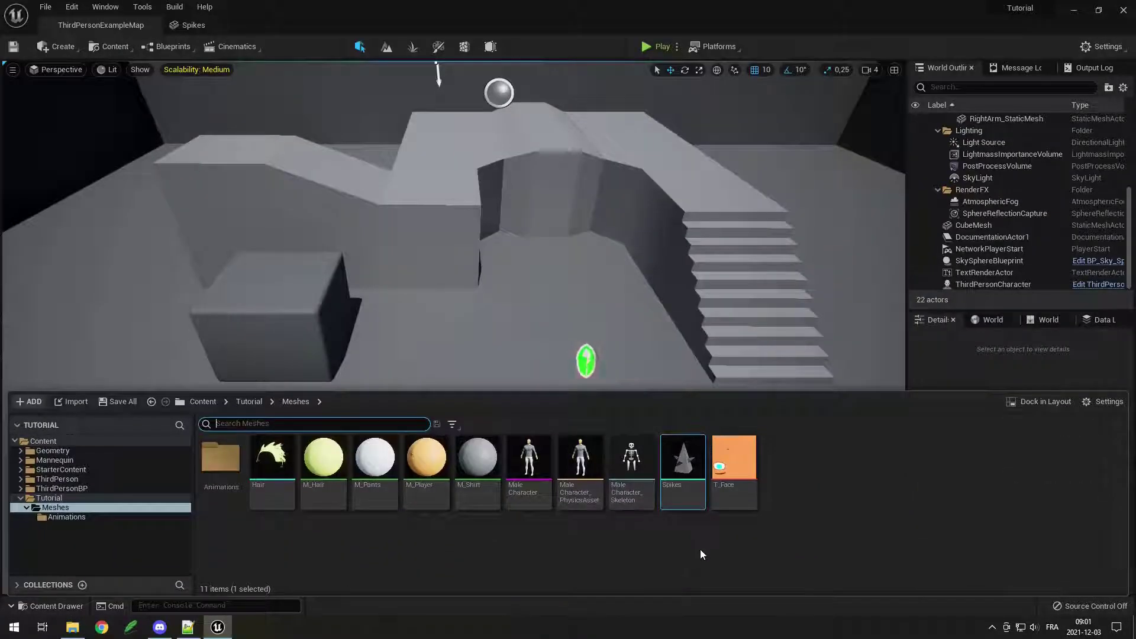
right_click(721, 541)
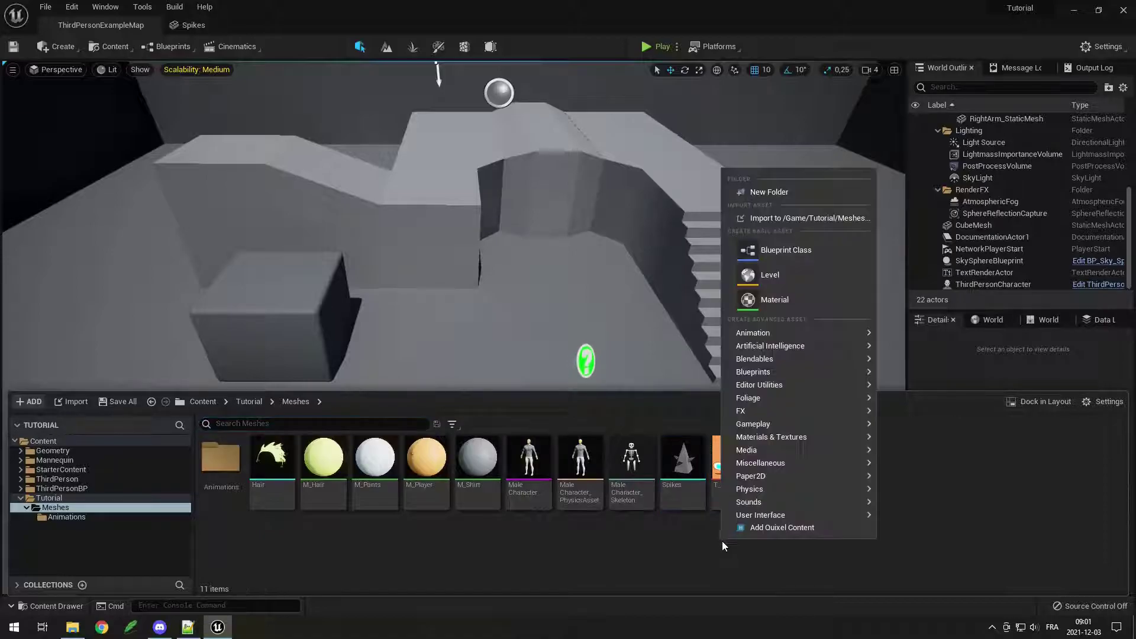
click(799, 307)
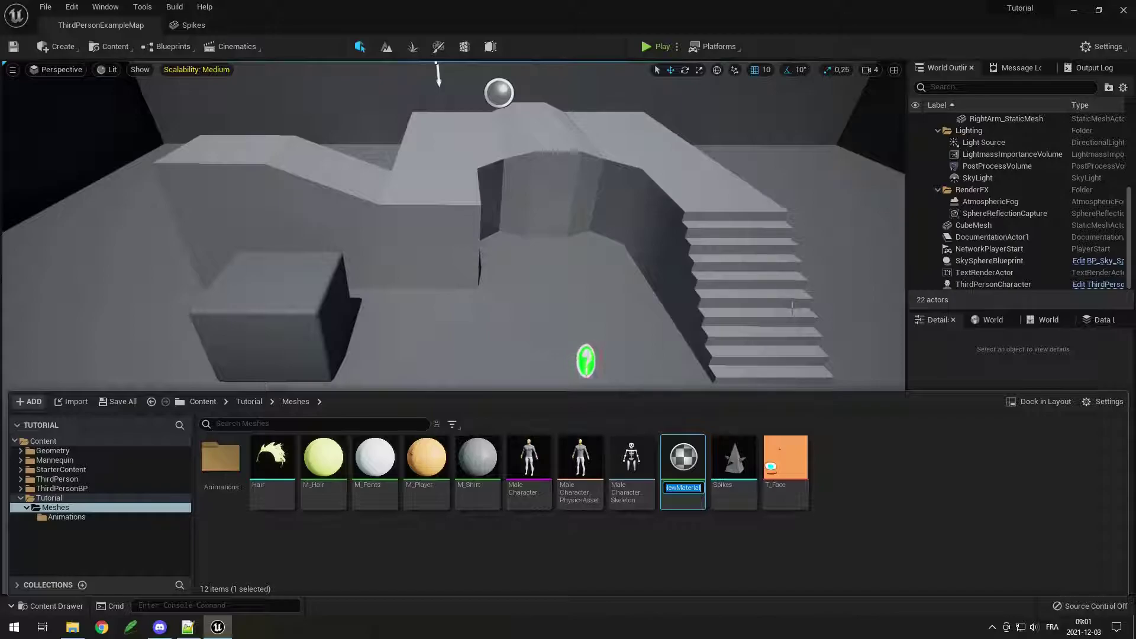
text(M_Spikes)
key(Return)
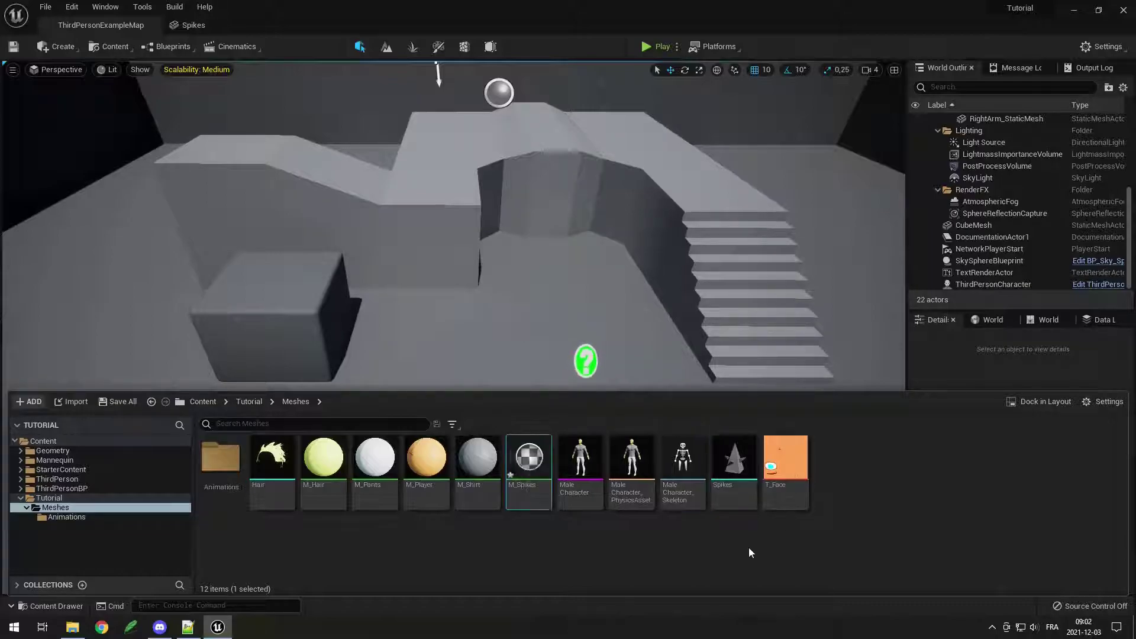
Step: Open M_Spikes in the Material Editor and pan the graph around its output node
double_click(533, 488)
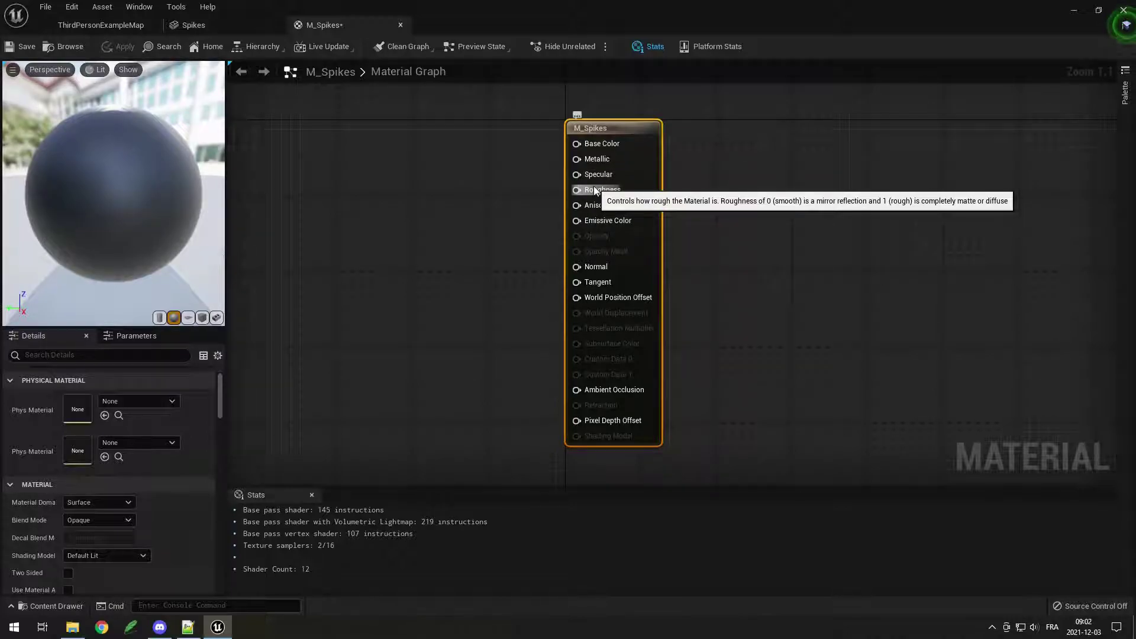
right_drag(430, 166, 450, 202)
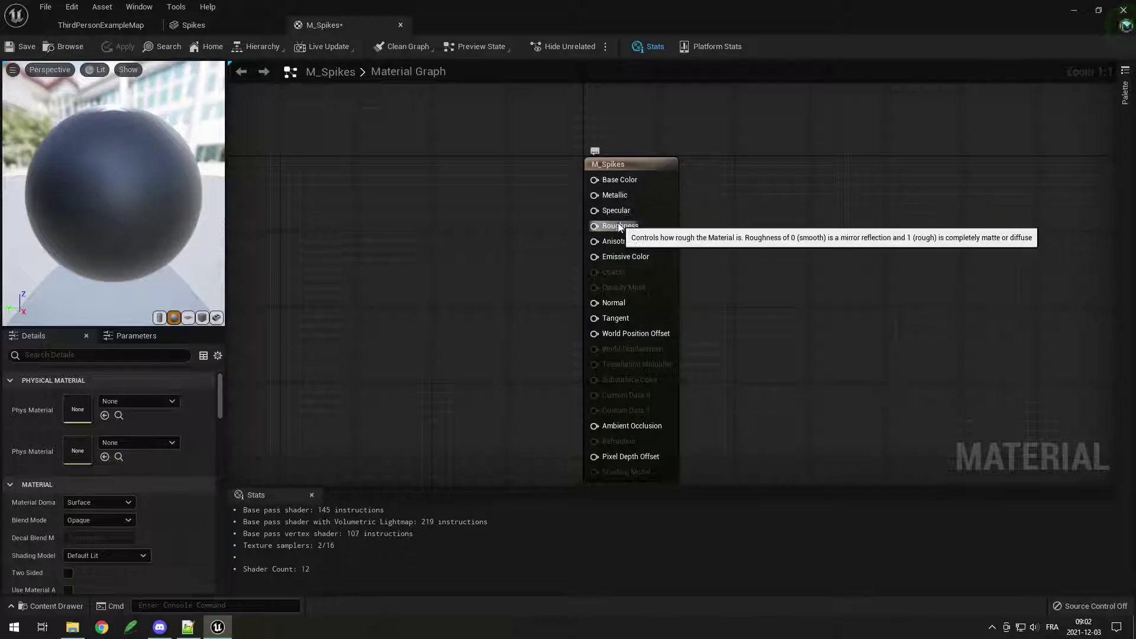
right_drag(516, 219, 554, 224)
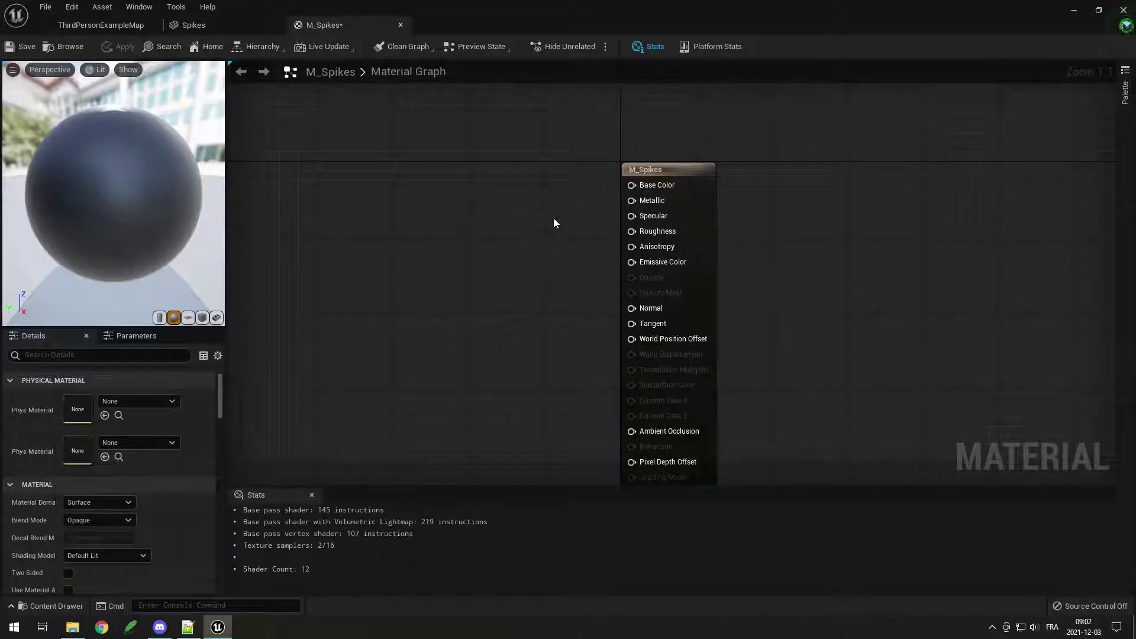
Step: Add a test ScalarParameter node to the graph, then delete it
right_click(487, 178)
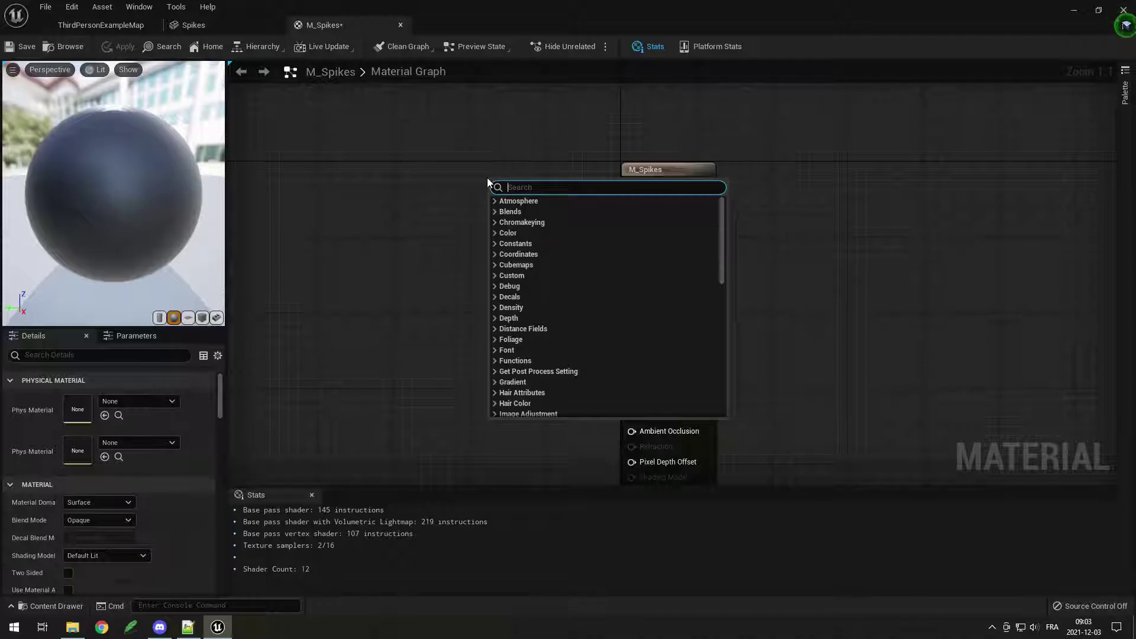
text(scalar)
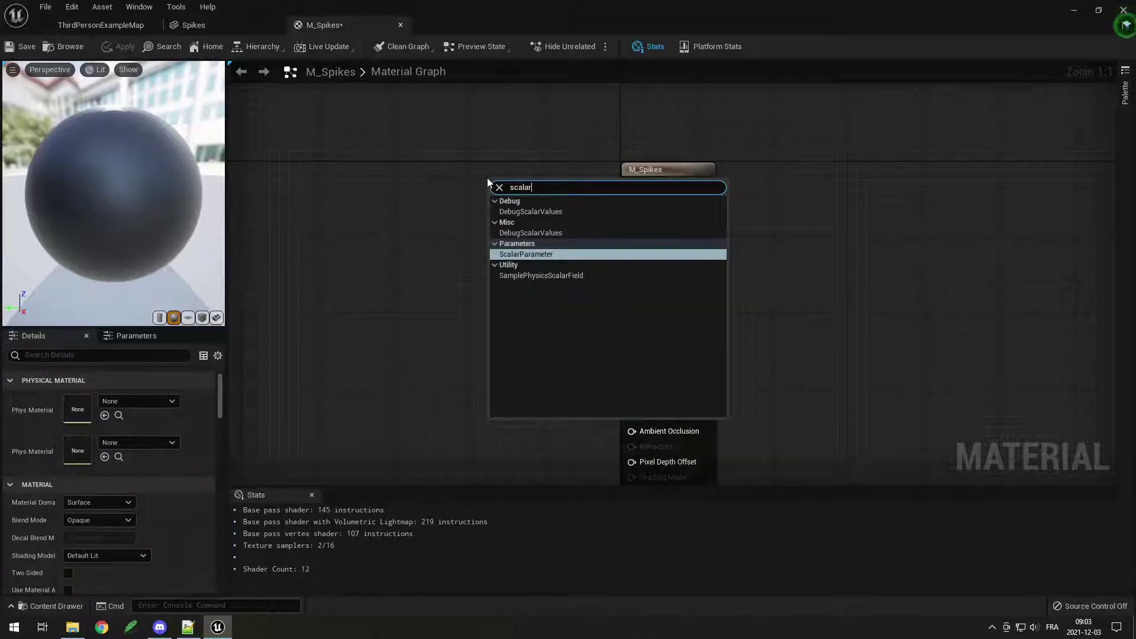
key(Return)
click(524, 239)
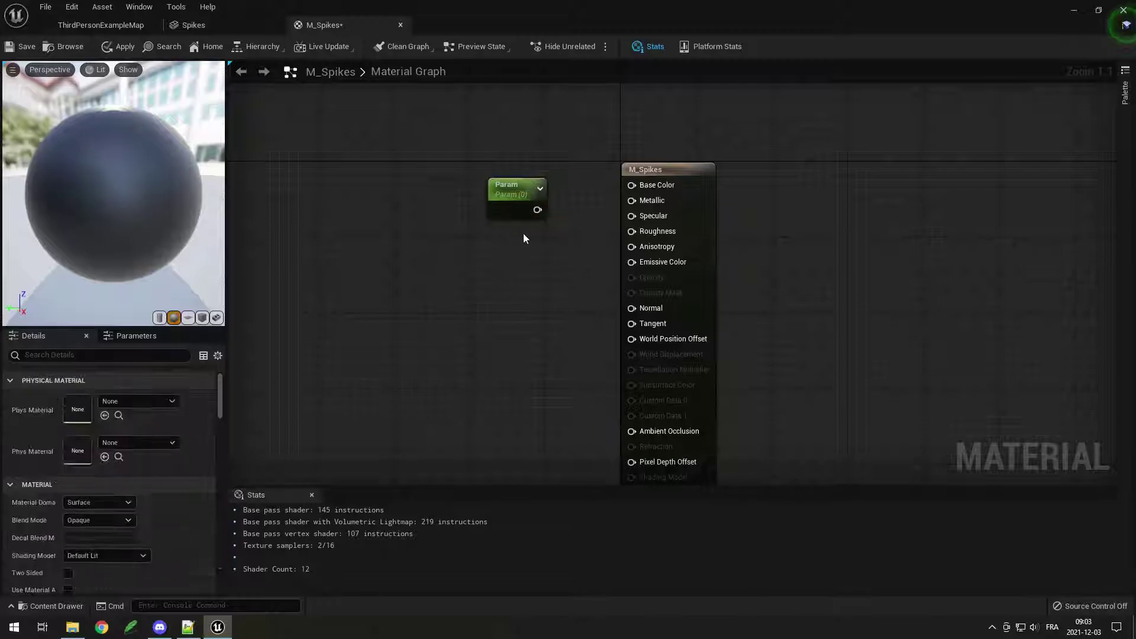
click(514, 188)
key(Delete)
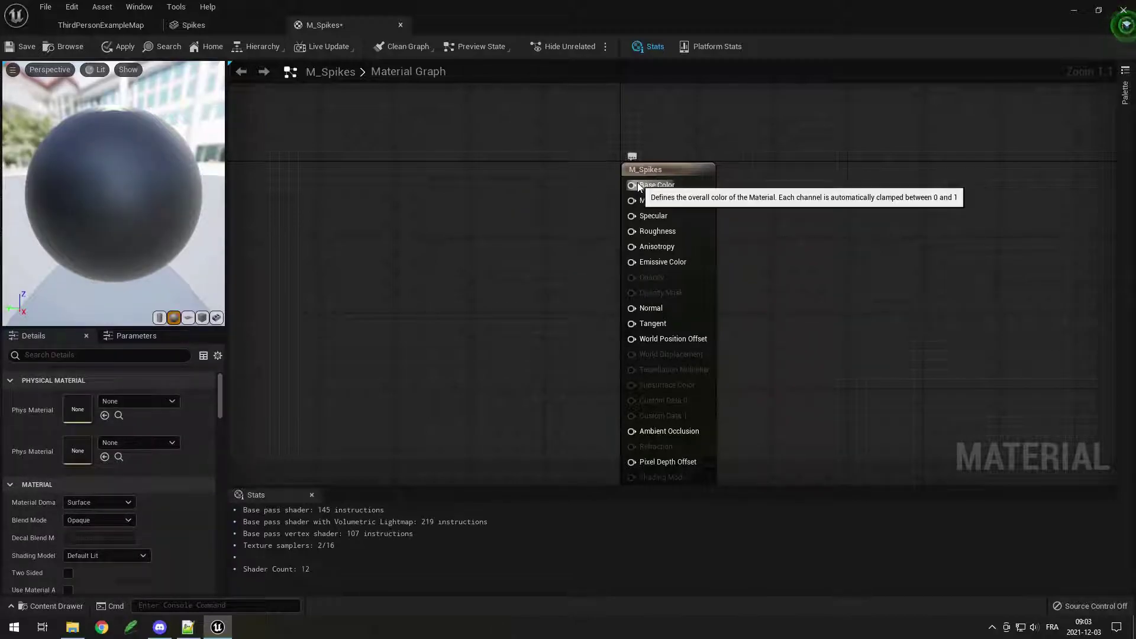
Step: Add a 0,0,0 Constant3Vector node and move it slightly up
right_click(480, 178)
text(constant)
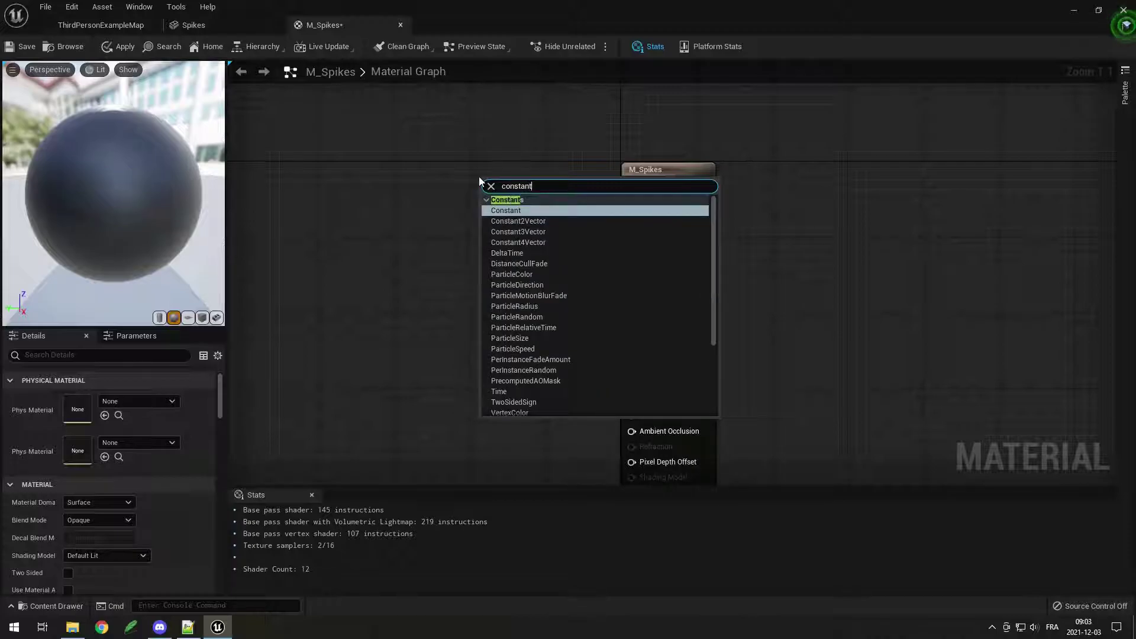
click(533, 231)
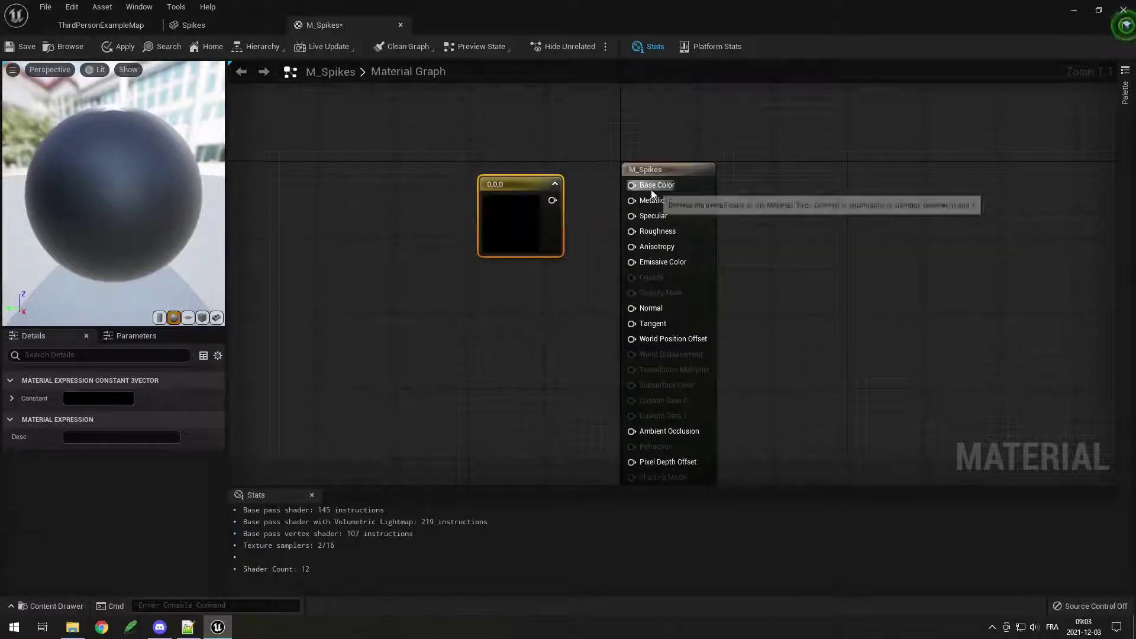
drag(499, 190, 498, 176)
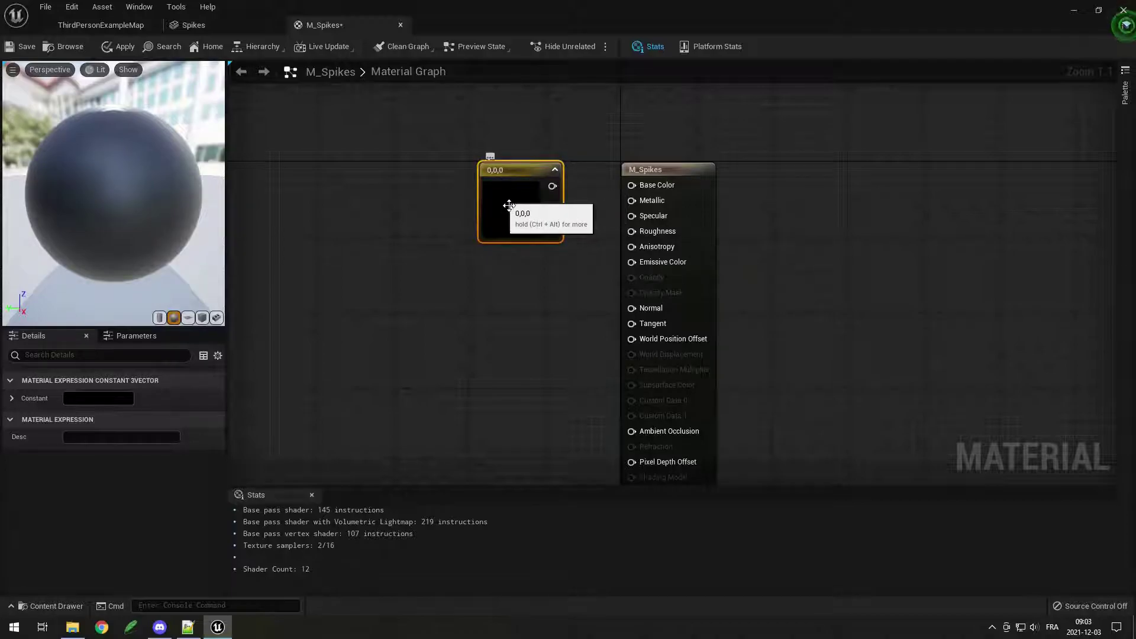
click(479, 283)
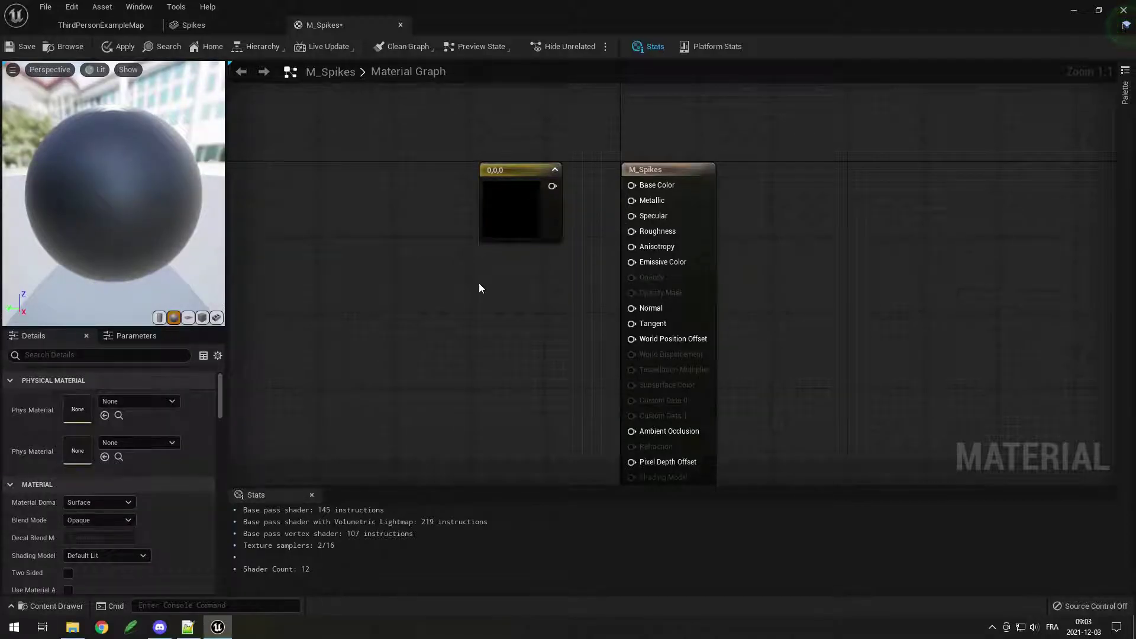
Step: Place several test constant nodes, including one- and two-component ones, then remove them
click(496, 293)
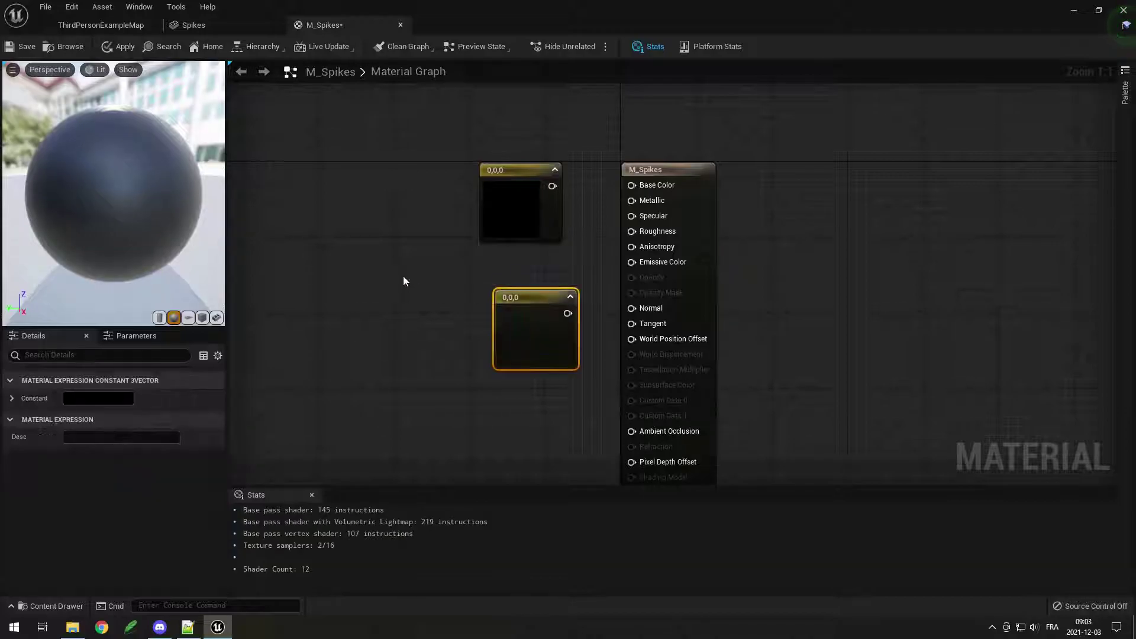
click(398, 275)
click(379, 192)
click(303, 269)
key(ctrl+z)
key(ctrl+z)
key(ctrl+z)
key(ctrl+z)
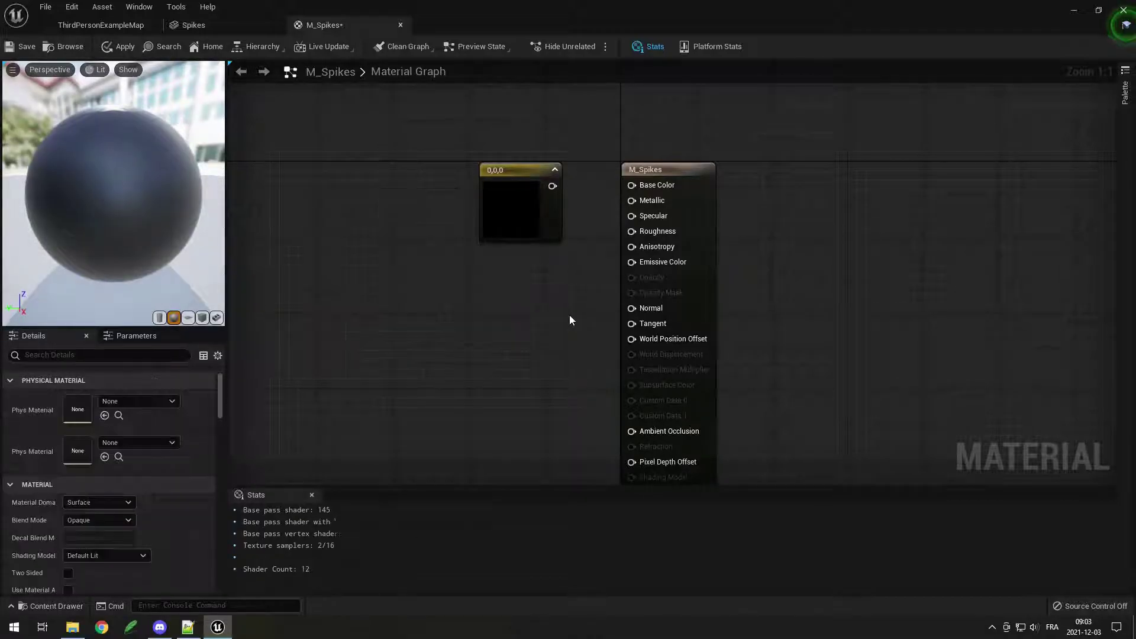
click(503, 278)
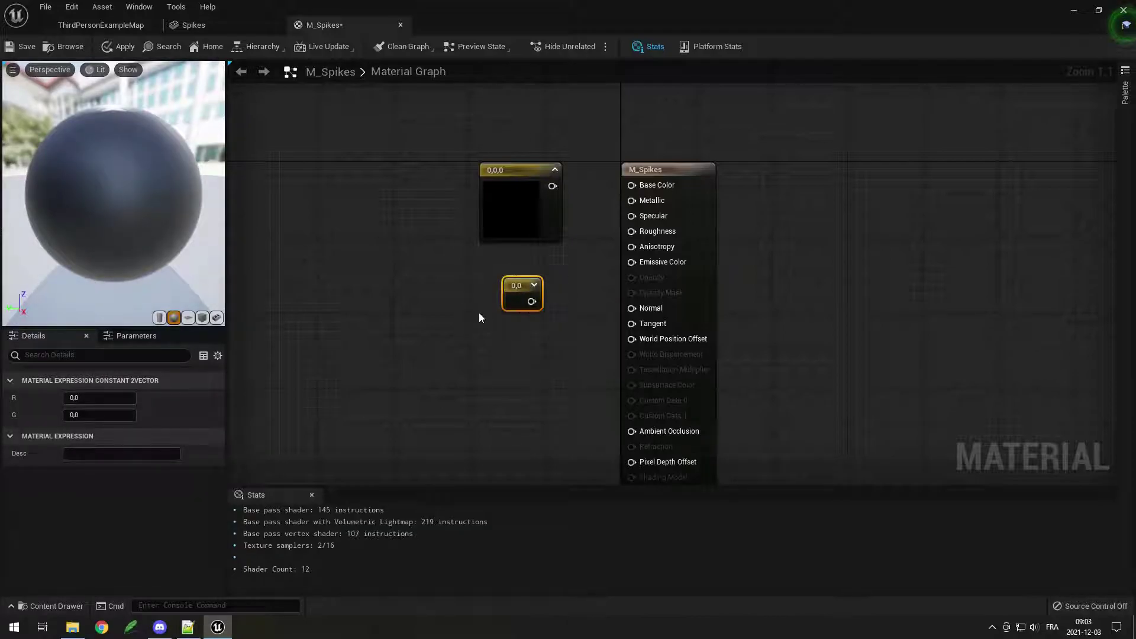
click(414, 278)
shift+drag(456, 301, 580, 342)
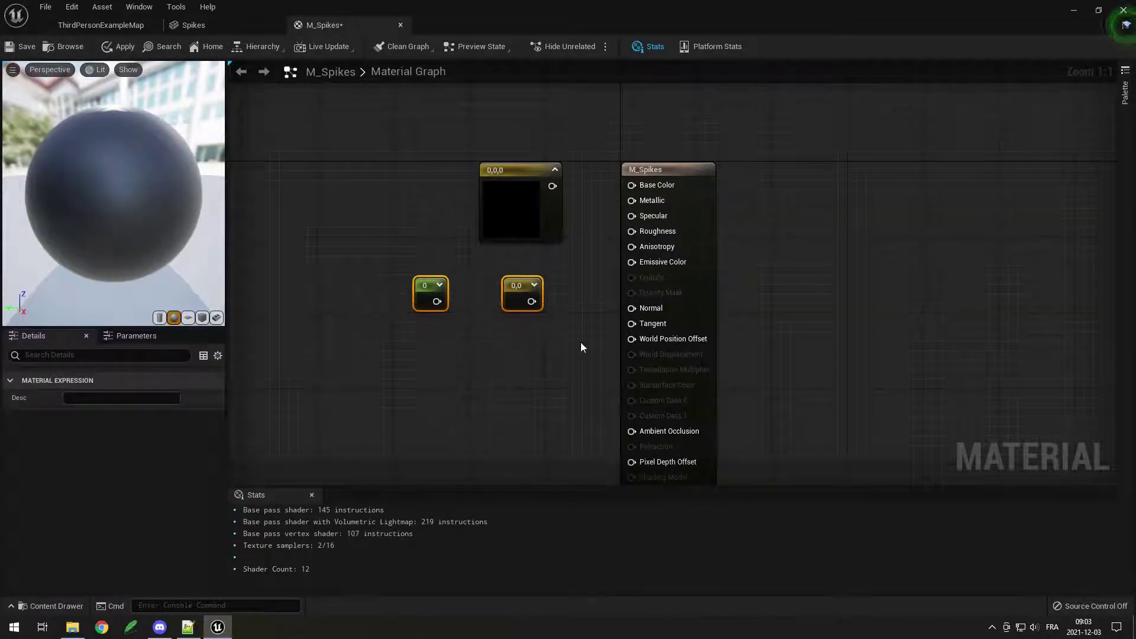
key(Delete)
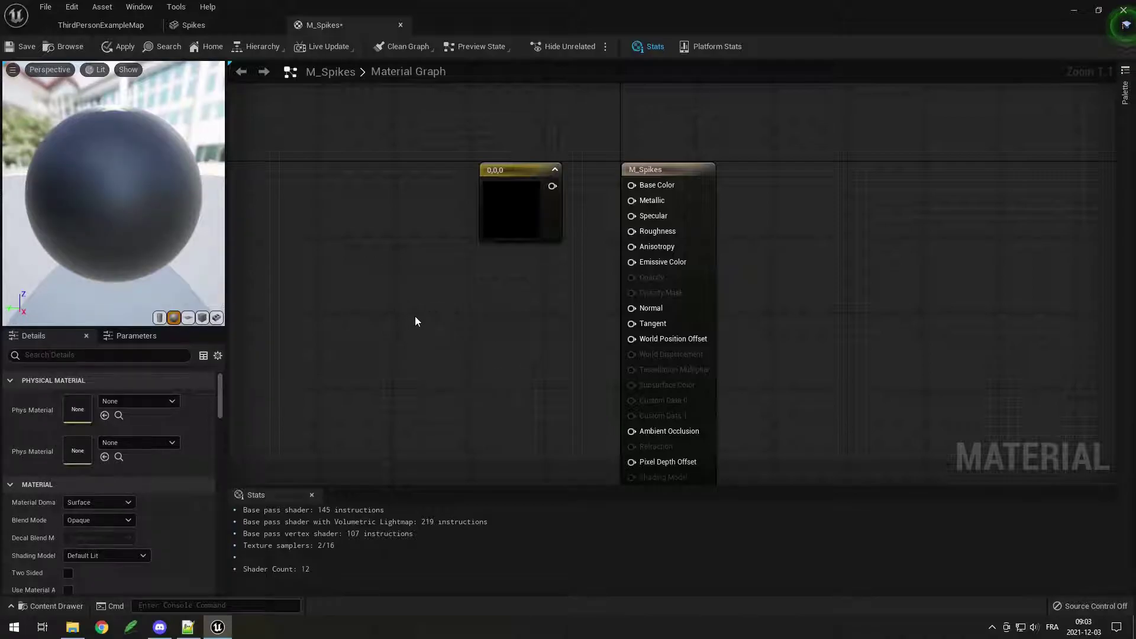
Step: Place test Texture Sample and Lerp nodes, then delete them, keeping only the constant
click(415, 317)
click(333, 240)
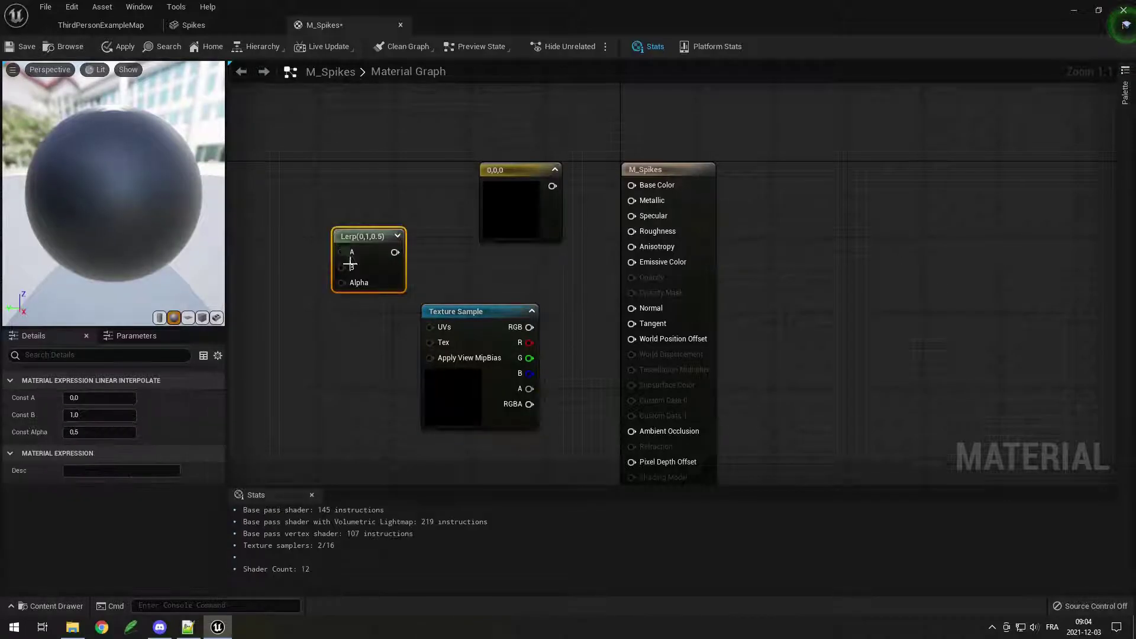
drag(311, 201, 545, 438)
key(Delete)
click(520, 225)
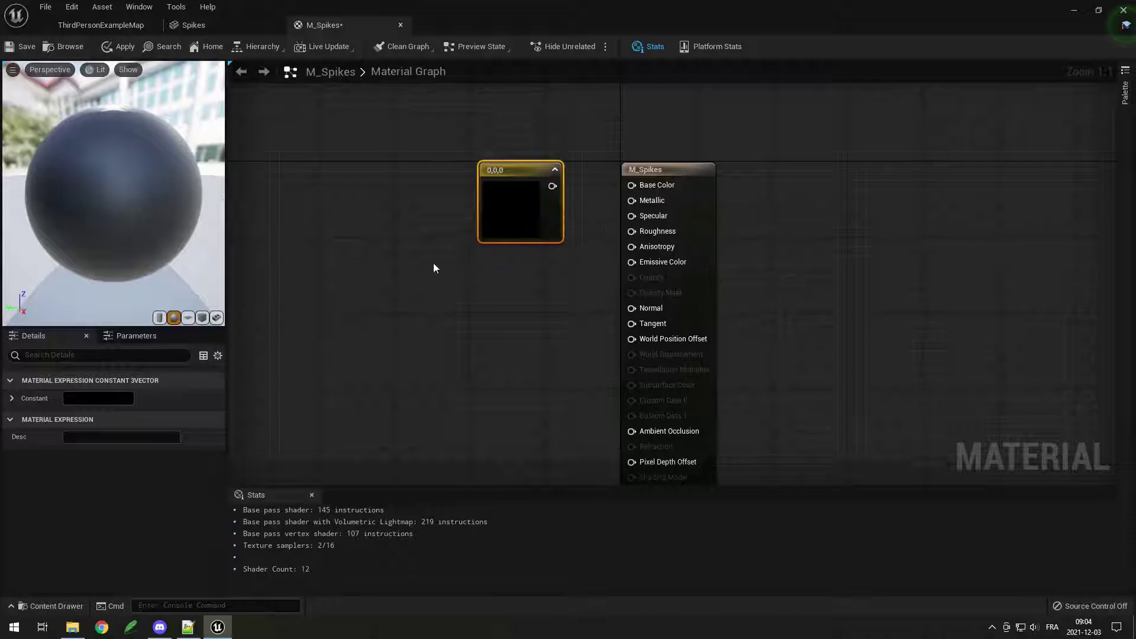
right_click(502, 281)
text(const)
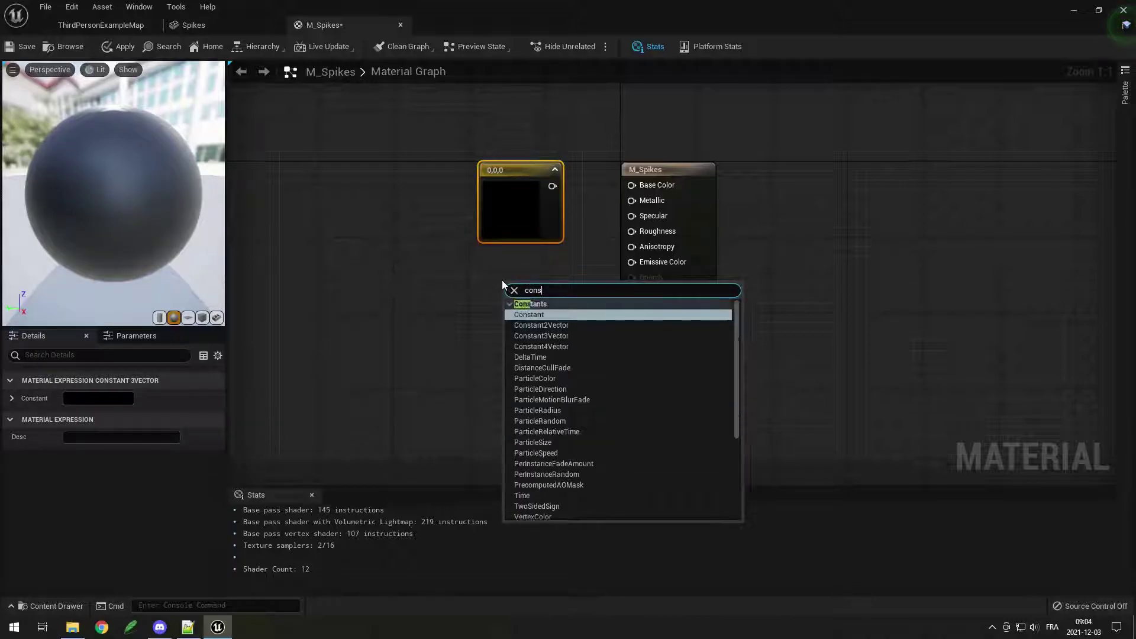
click(494, 300)
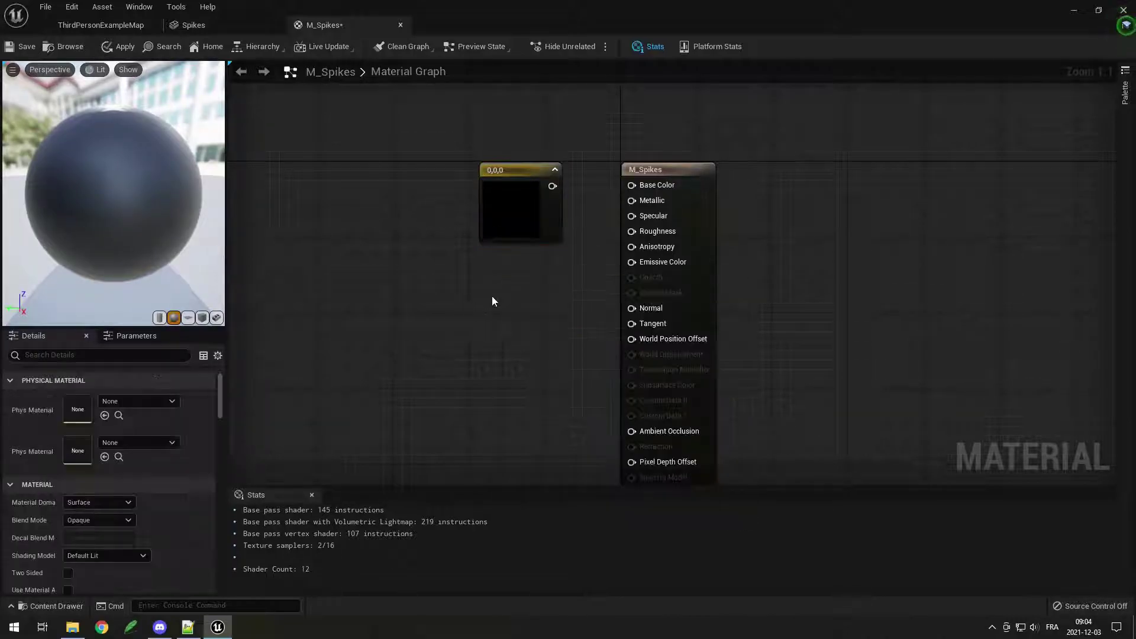
Step: Set the constant to grey 0.5625, wire it into Base Color, and save M_Spikes
click(492, 299)
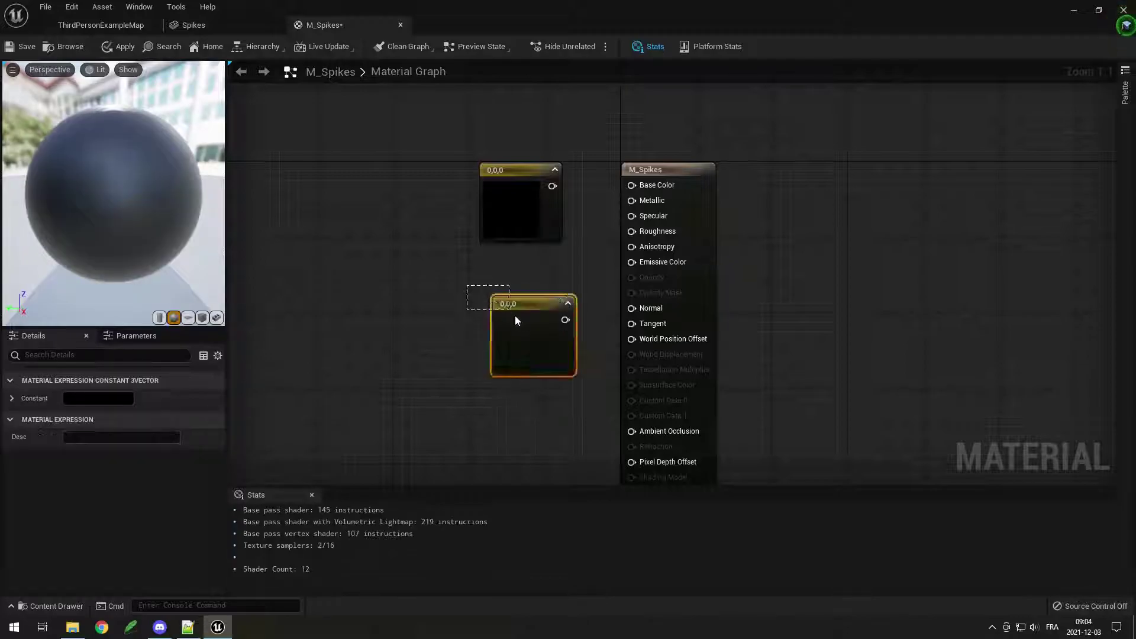
key(ctrl+z)
click(98, 398)
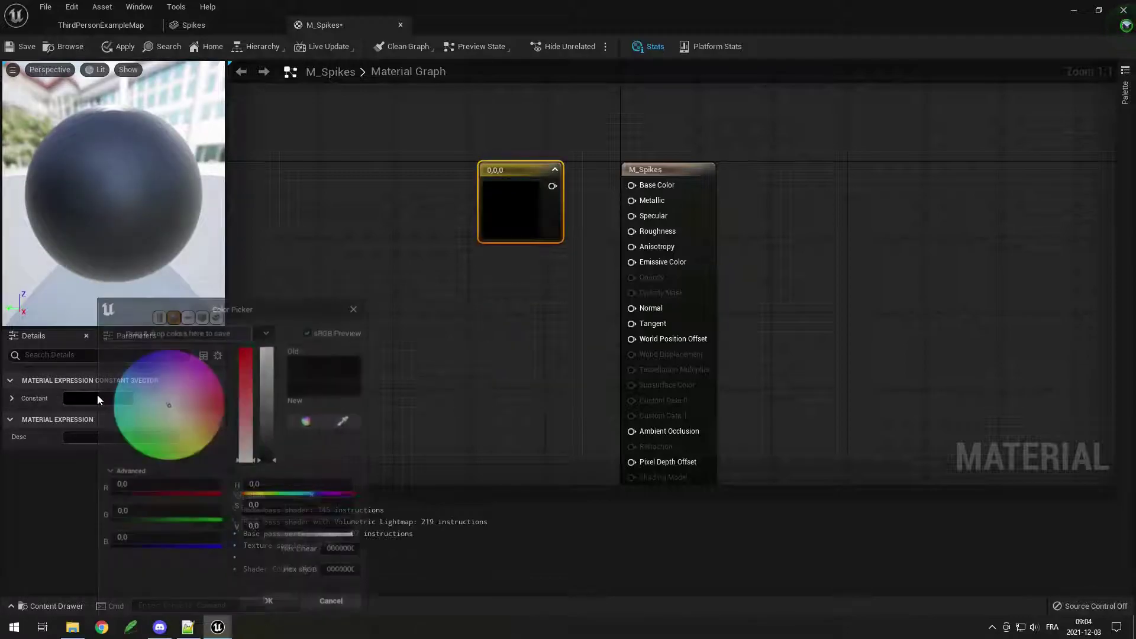
click(274, 400)
click(278, 606)
drag(558, 186, 632, 186)
click(565, 190)
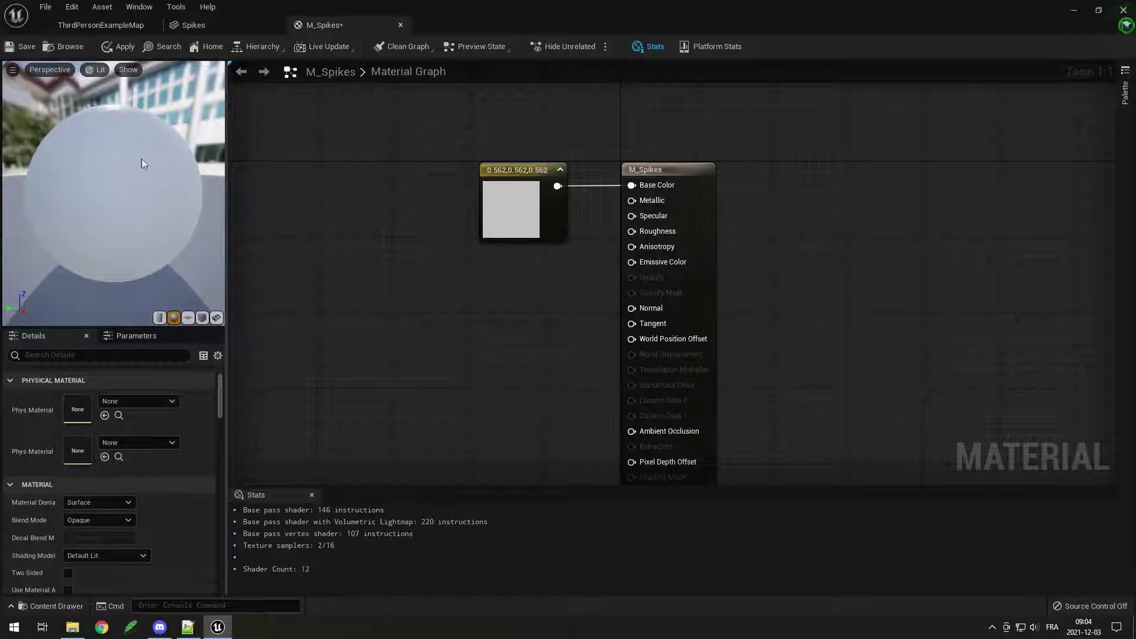
click(24, 50)
click(193, 26)
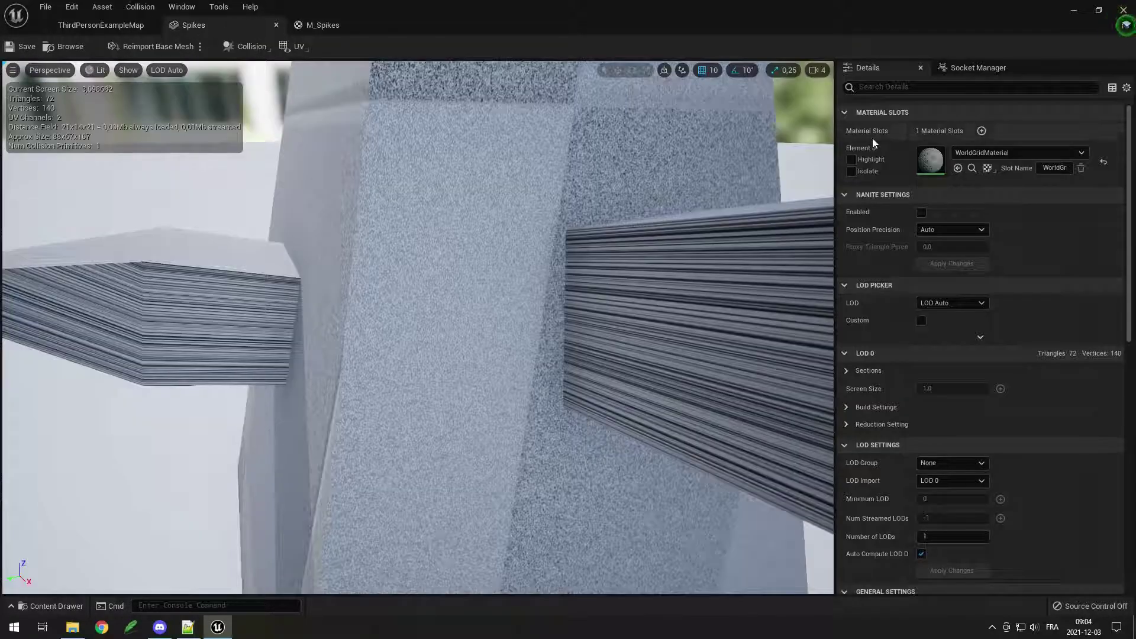
Step: Assign M_Spikes to the Spikes mesh's Element 0 material slot
key(f)
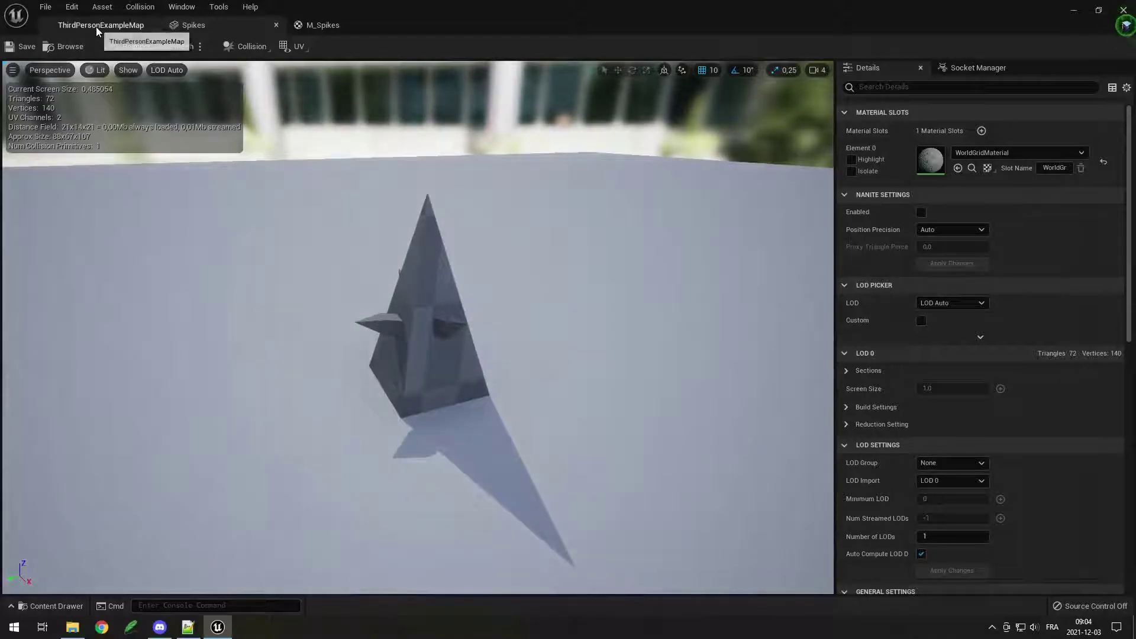
click(100, 24)
click(56, 606)
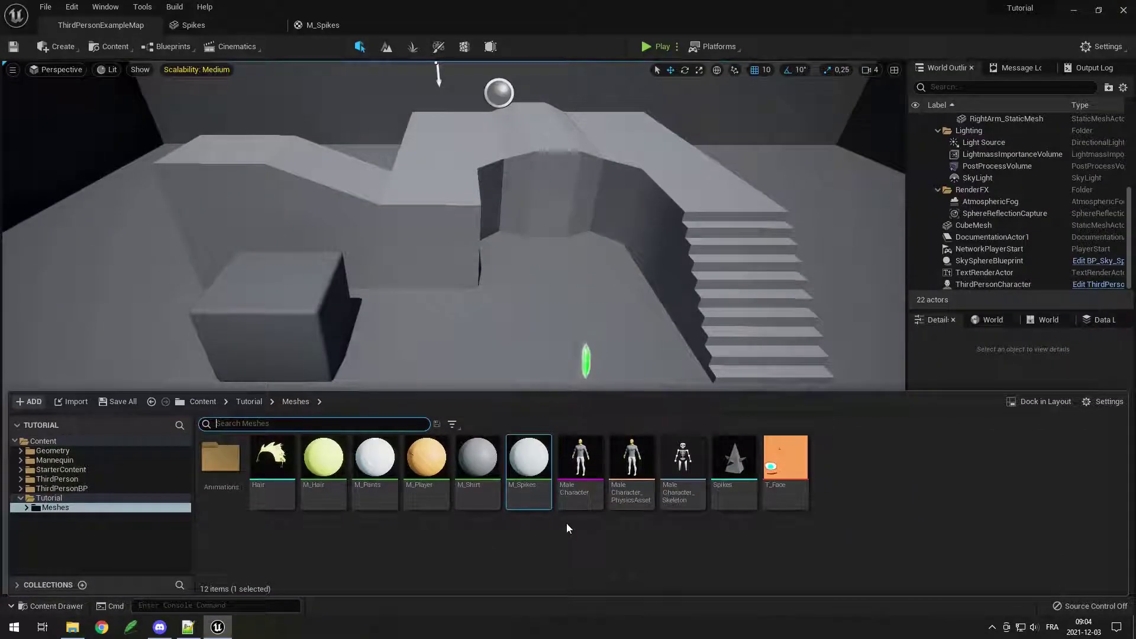
double_click(732, 494)
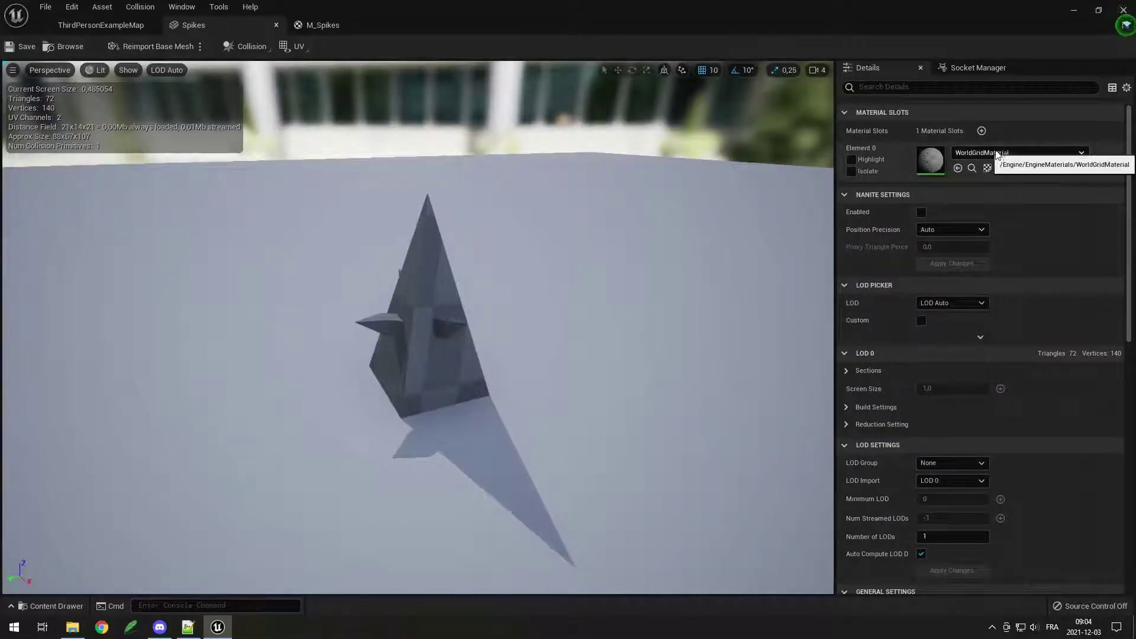
click(982, 154)
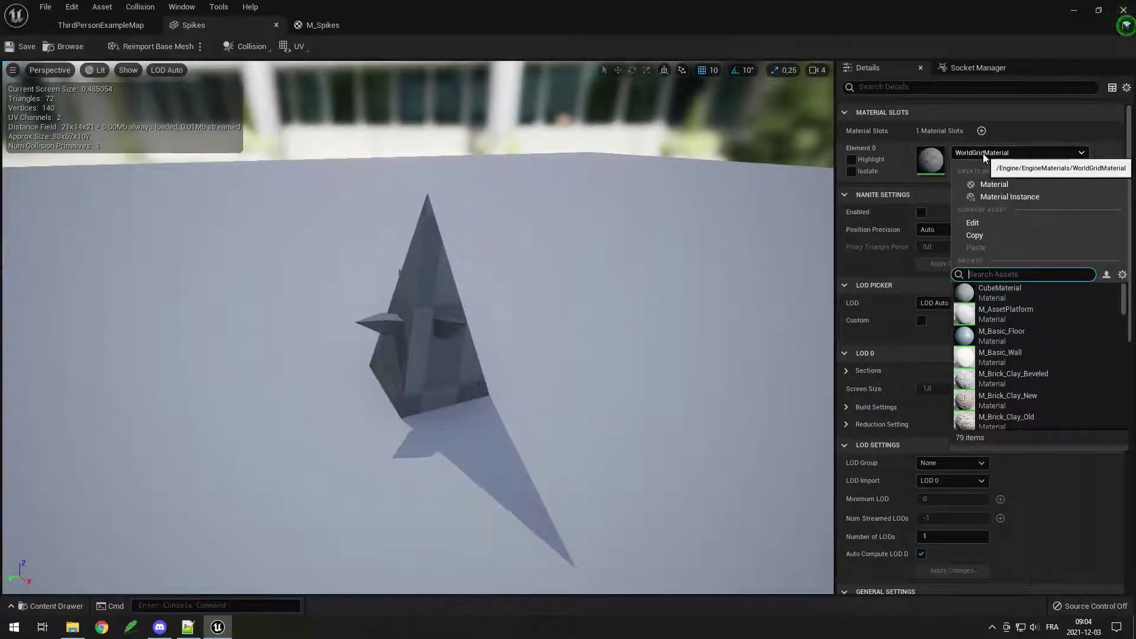
text(spik)
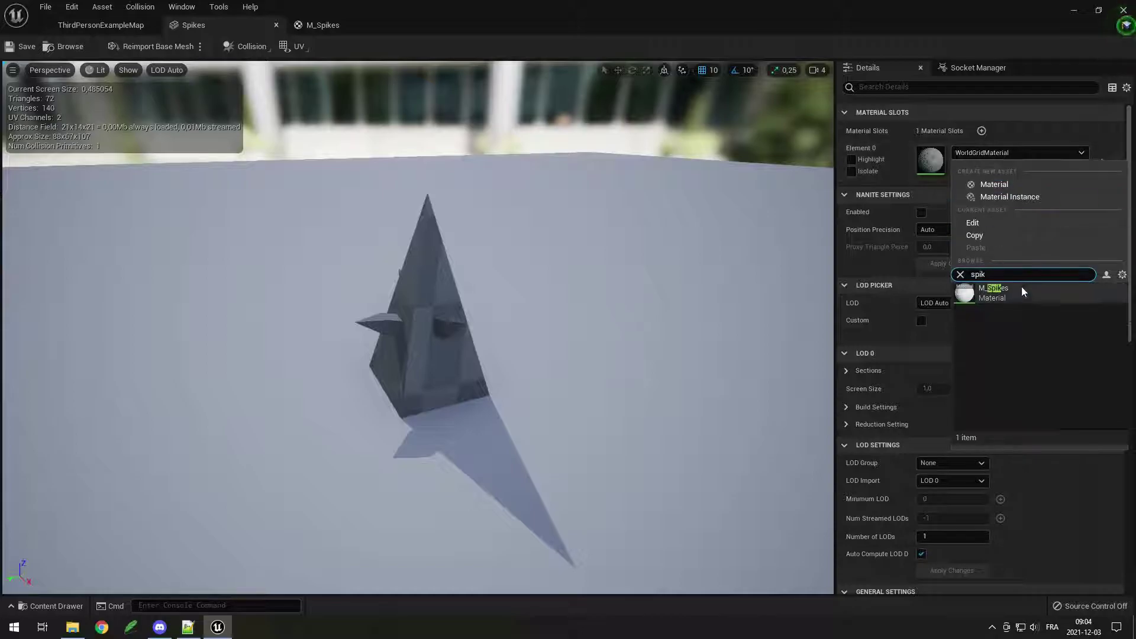
click(1009, 295)
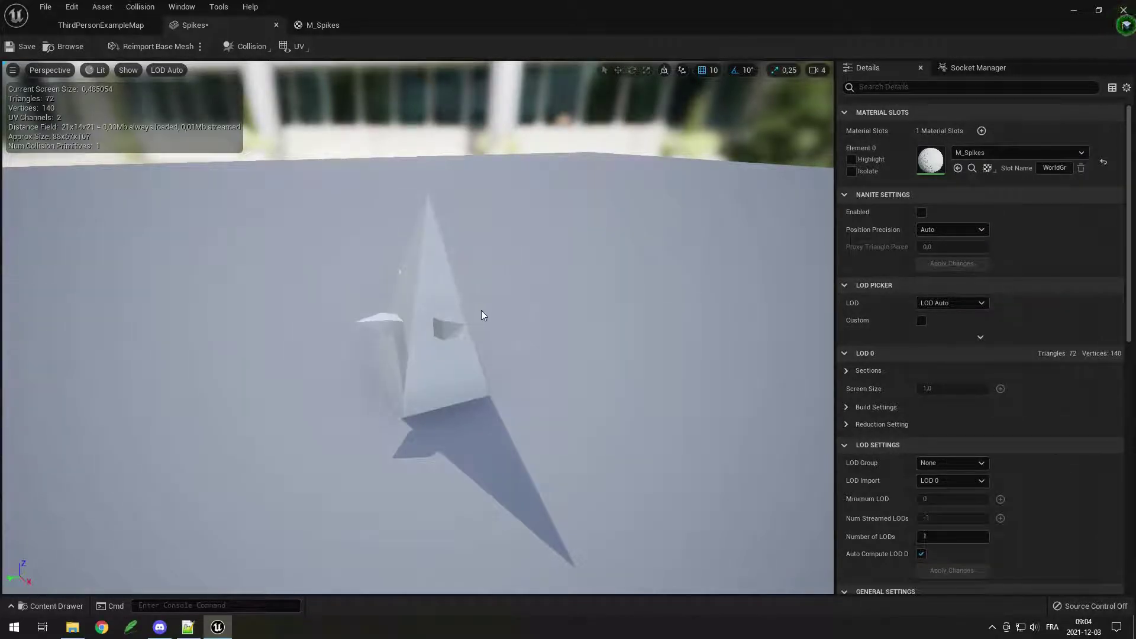
scroll(482, 316, up, 3)
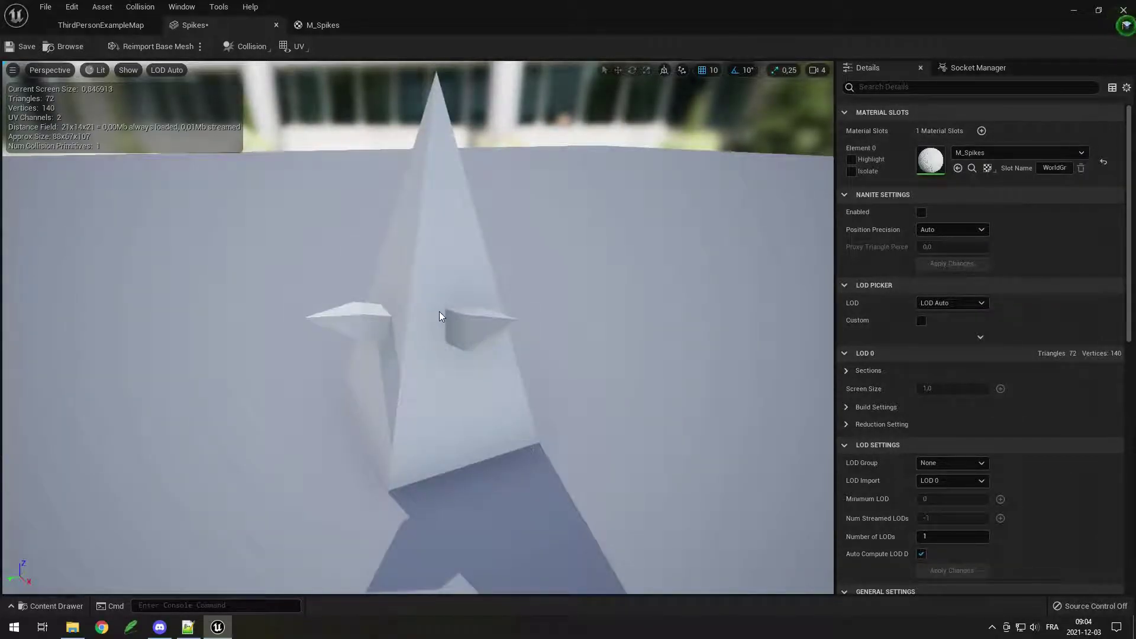
scroll(441, 316, up, 3)
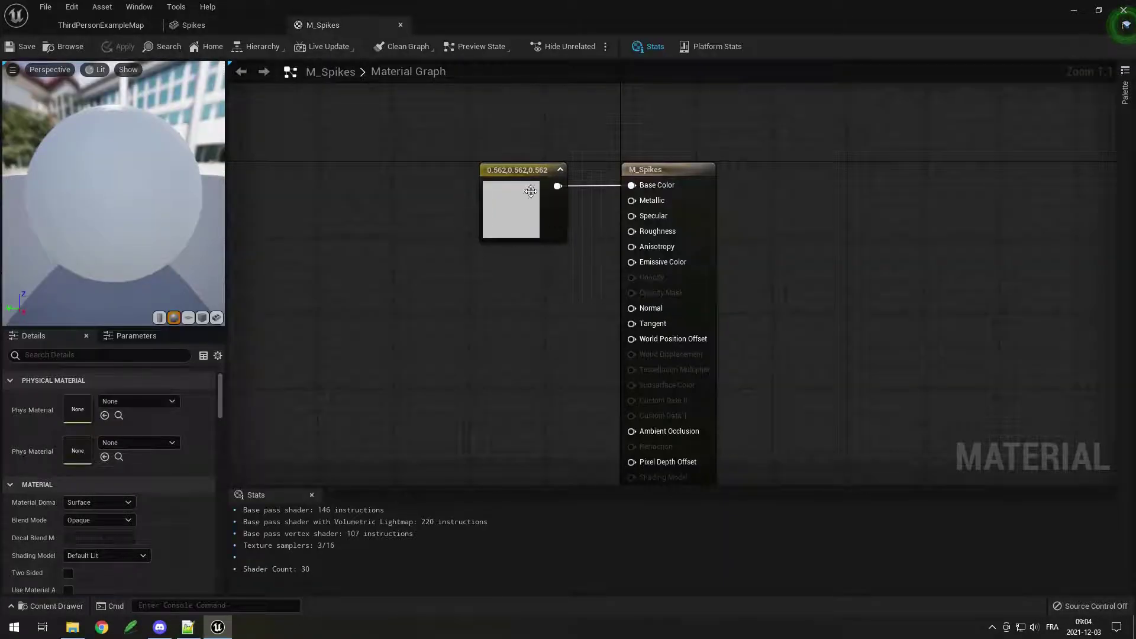
Step: Move the colour constant left and add a single Constant node to the graph
drag(531, 190, 396, 191)
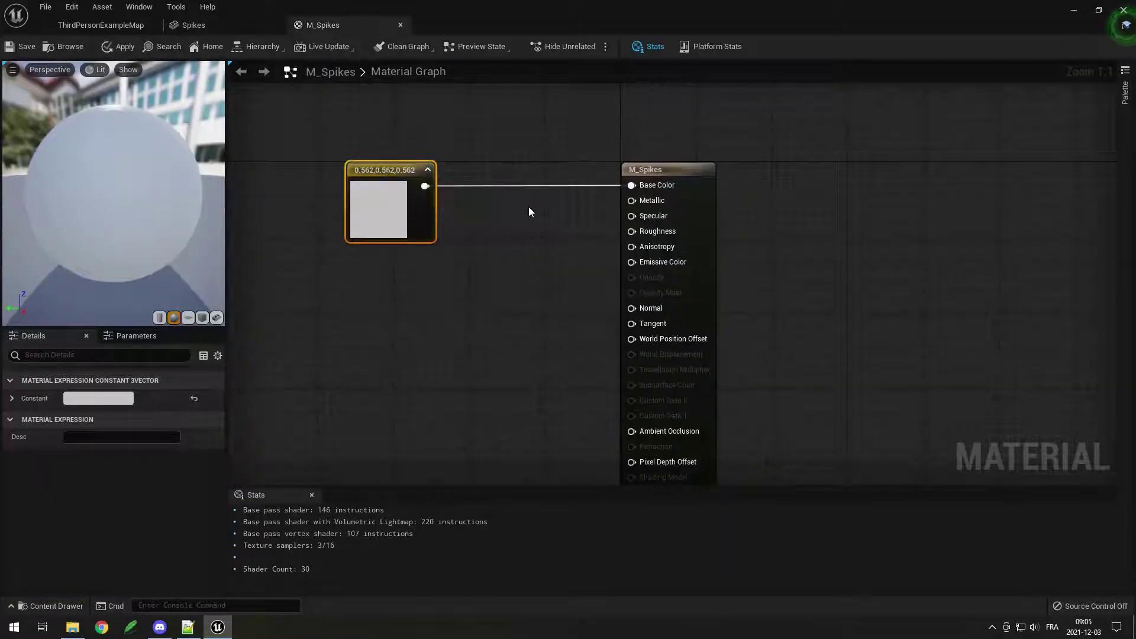
click(530, 212)
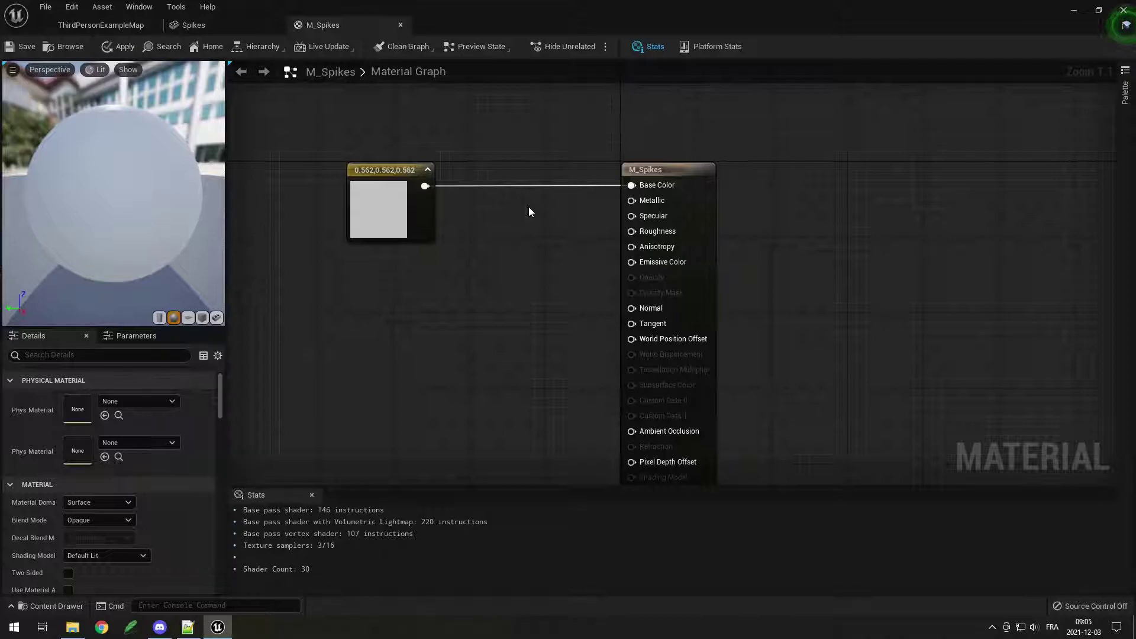
click(532, 204)
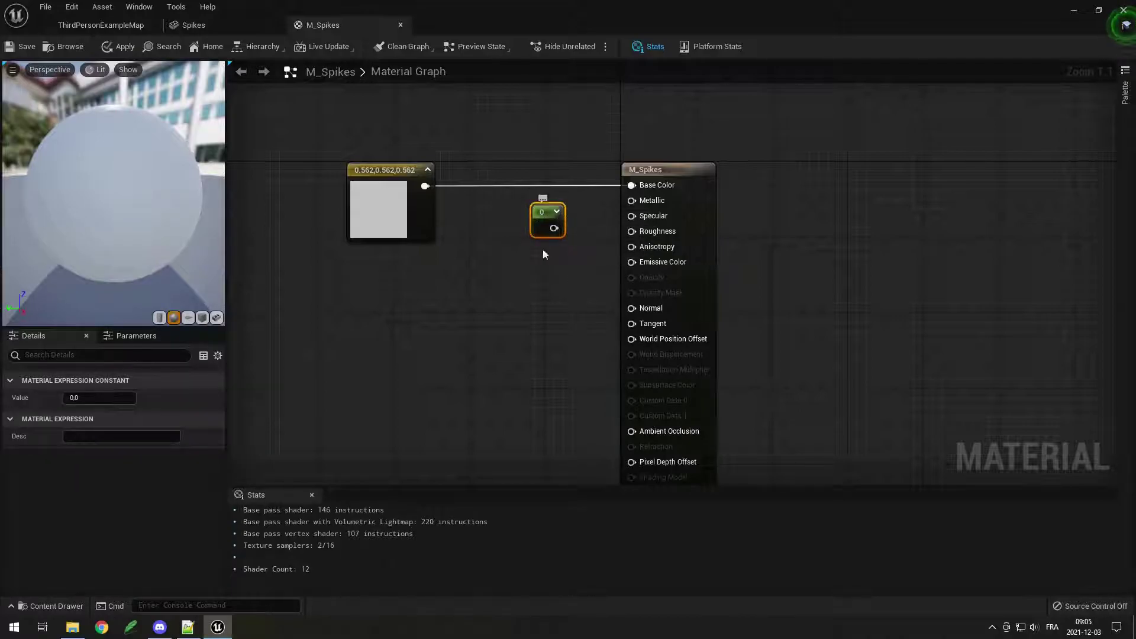
right_click(524, 278)
text(cons)
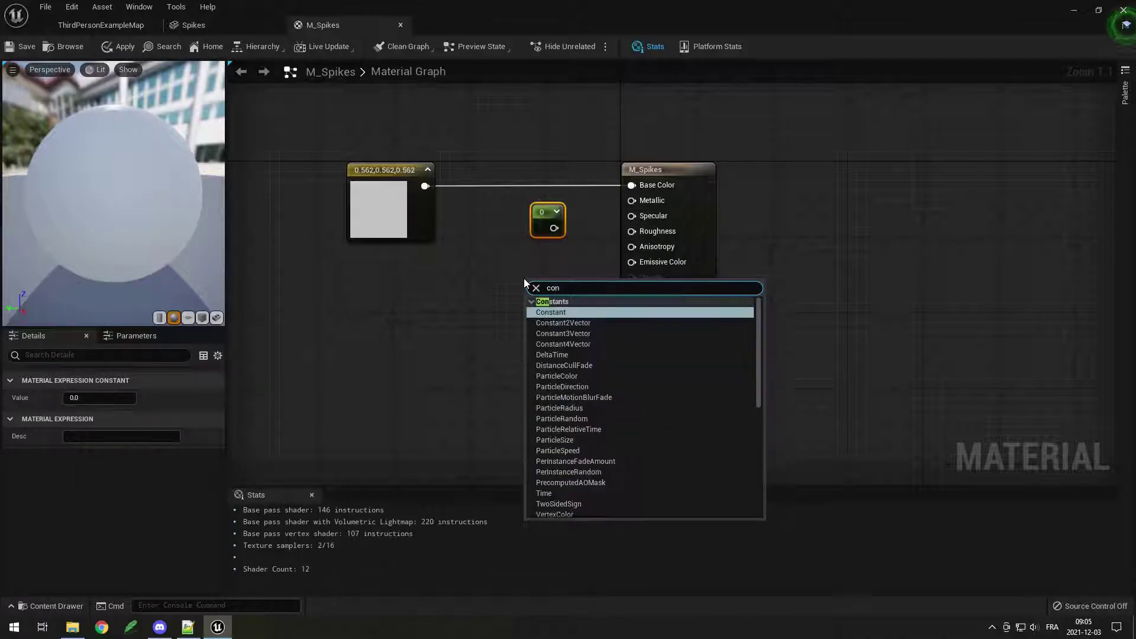
click(557, 312)
key(Delete)
click(541, 231)
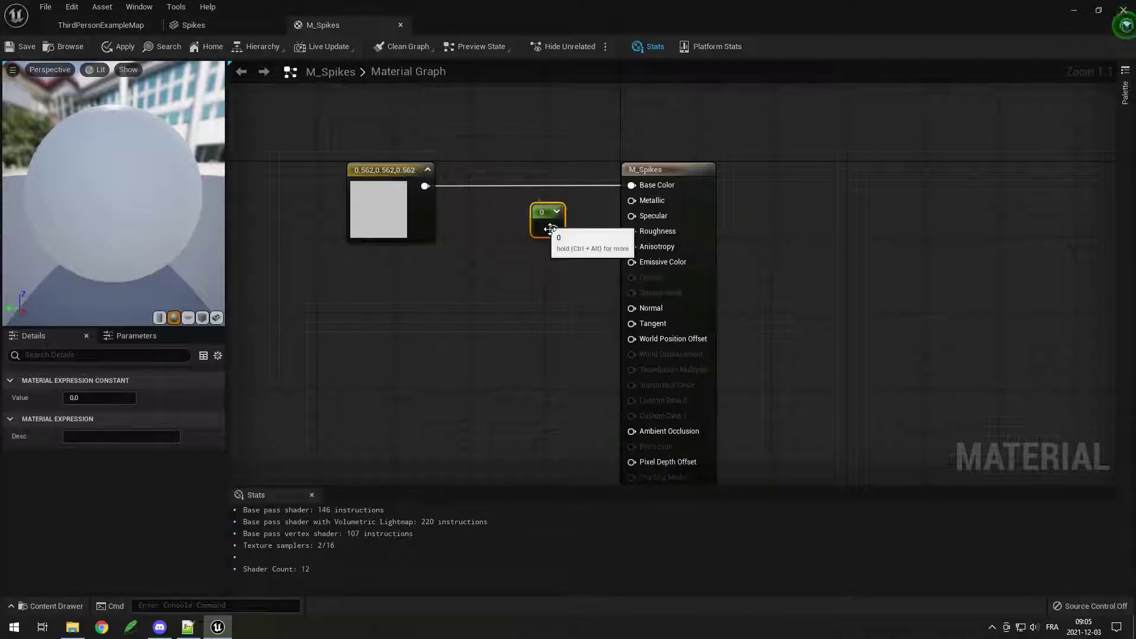
Step: Set the Constant to 1, wire it into Metallic, save, and inspect the metallic spike
click(90, 398)
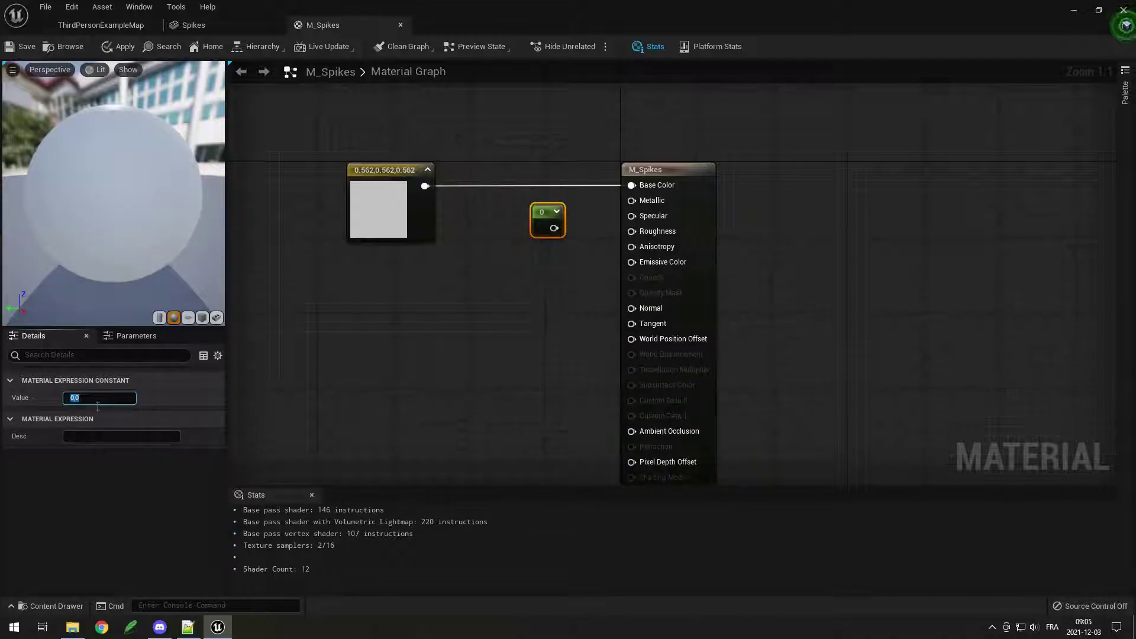
text(1)
key(Return)
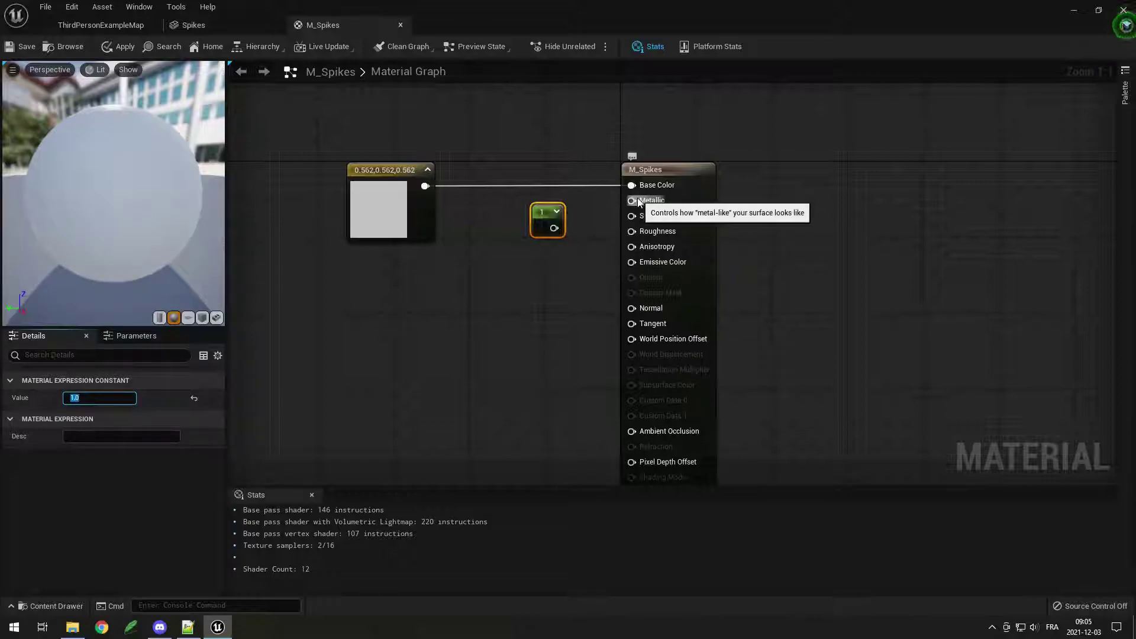
drag(553, 228, 631, 200)
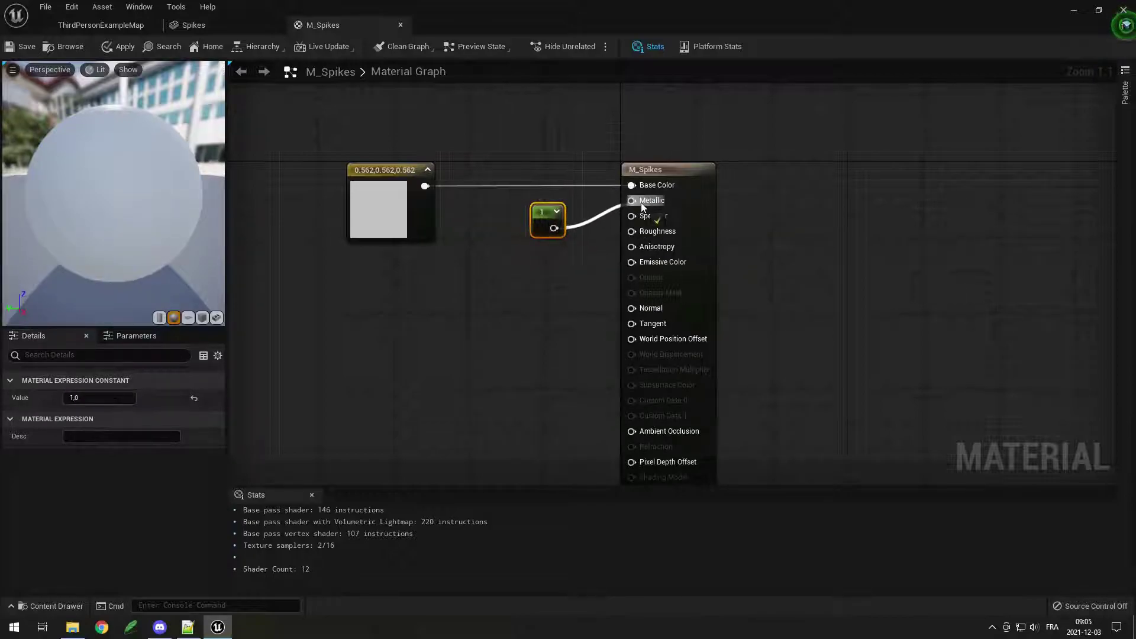
drag(549, 227, 543, 223)
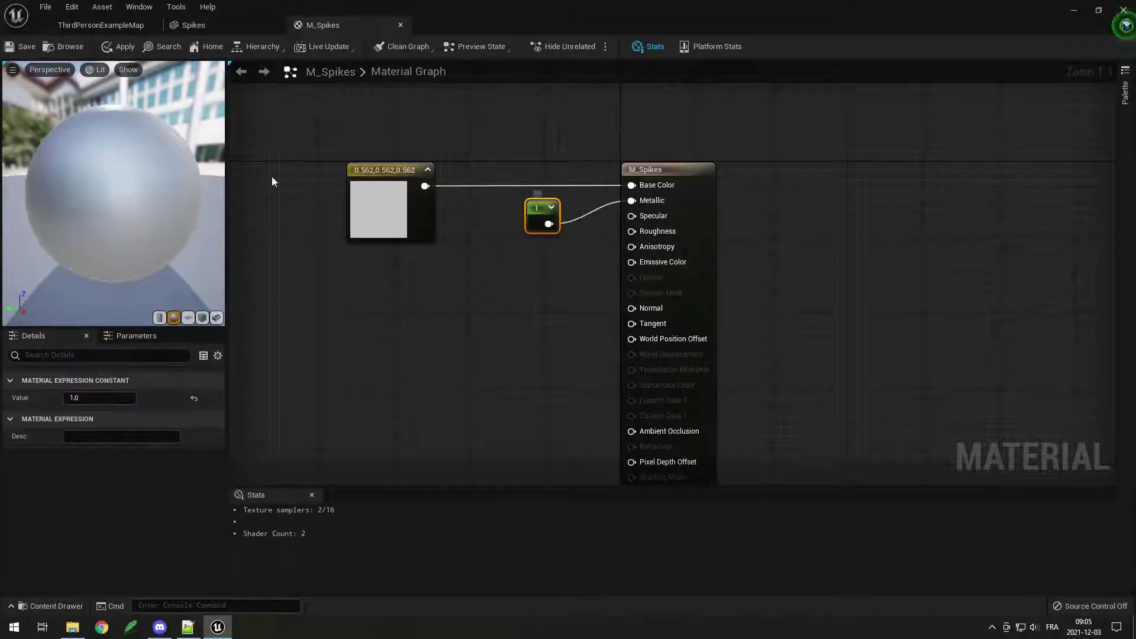
click(19, 49)
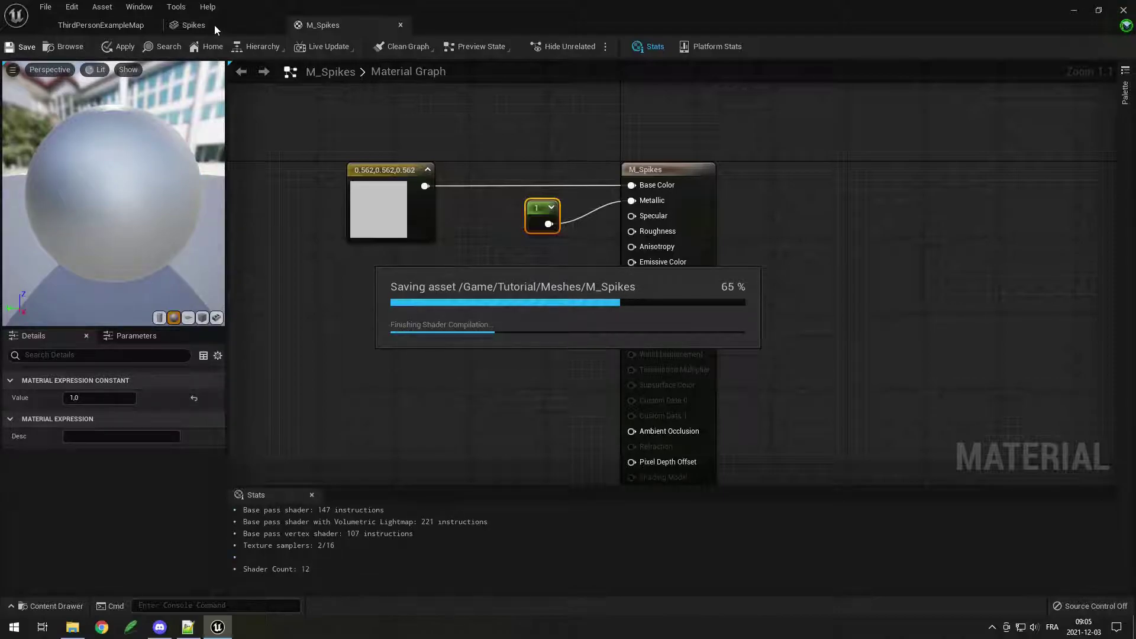
click(214, 23)
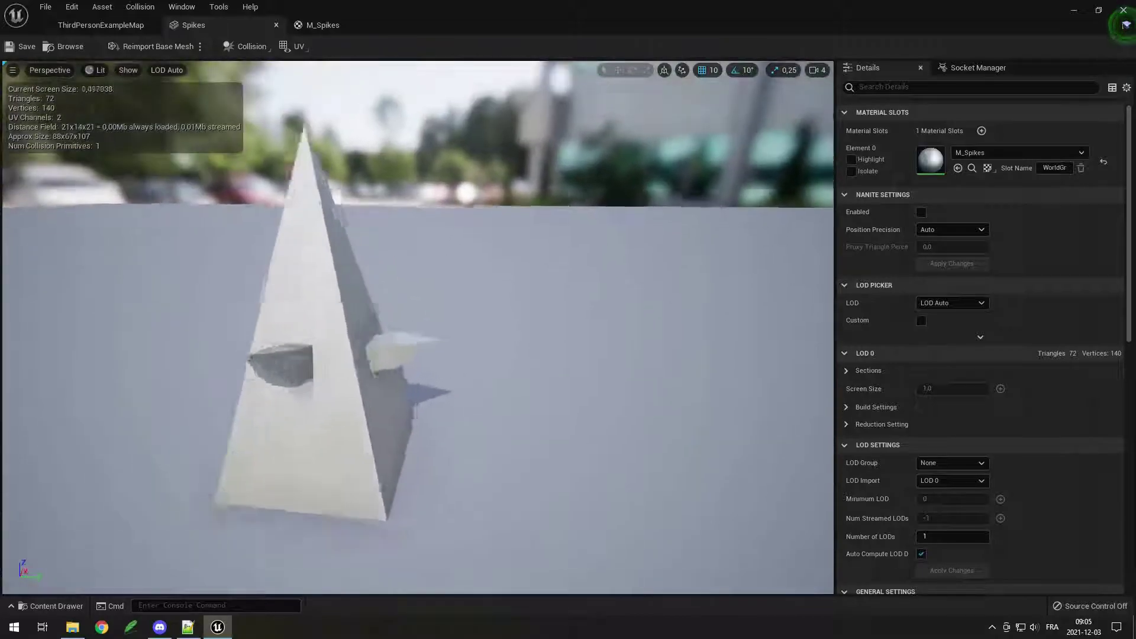
mouse_move(414, 326)
mouse_down()
mouse_move(474, 296)
mouse_move(456, 326)
mouse_move(449, 296)
mouse_move(449, 367)
mouse_move(426, 284)
mouse_move(426, 320)
mouse_up()
Step: Feed the constant 1 into Specular, wire a 0 constant to Roughness, and save M_Spikes
click(323, 25)
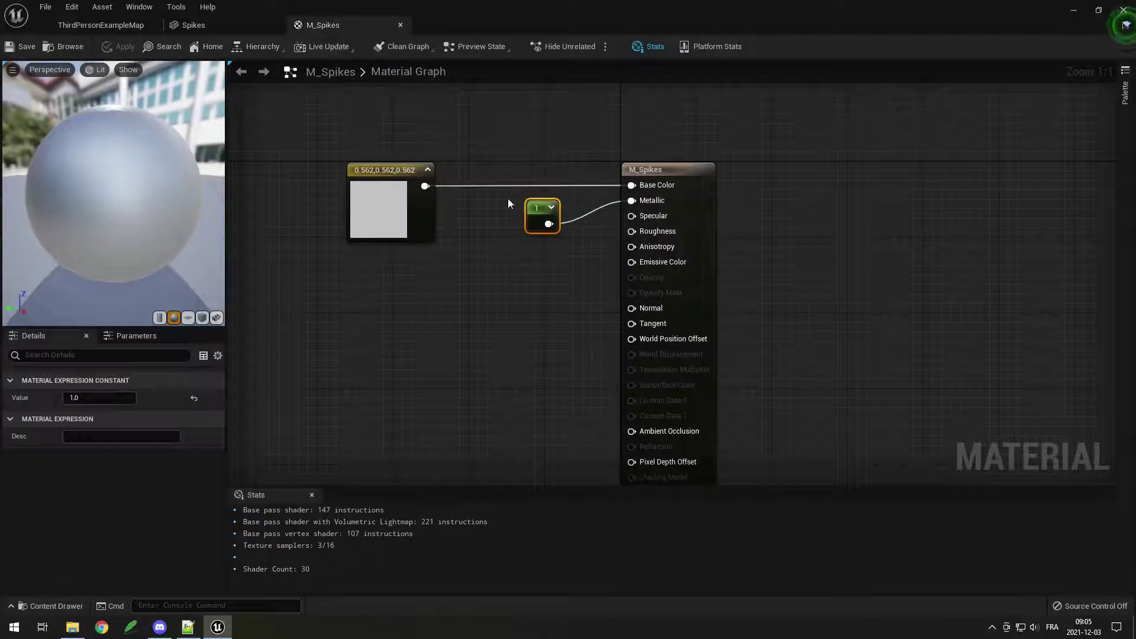
drag(536, 214, 536, 206)
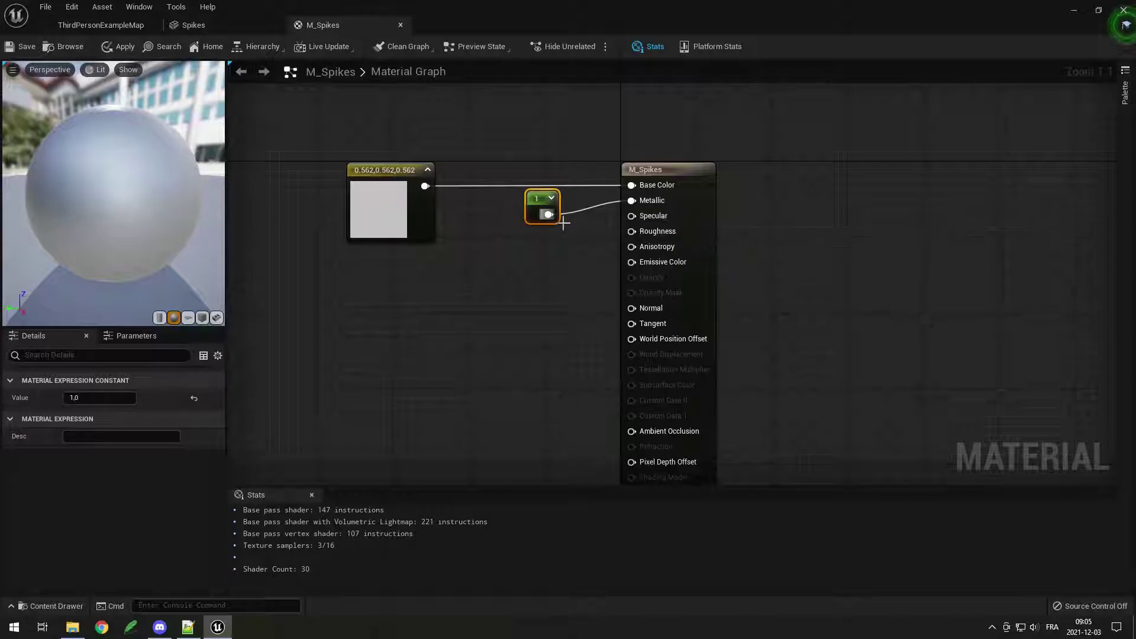
drag(549, 214, 631, 217)
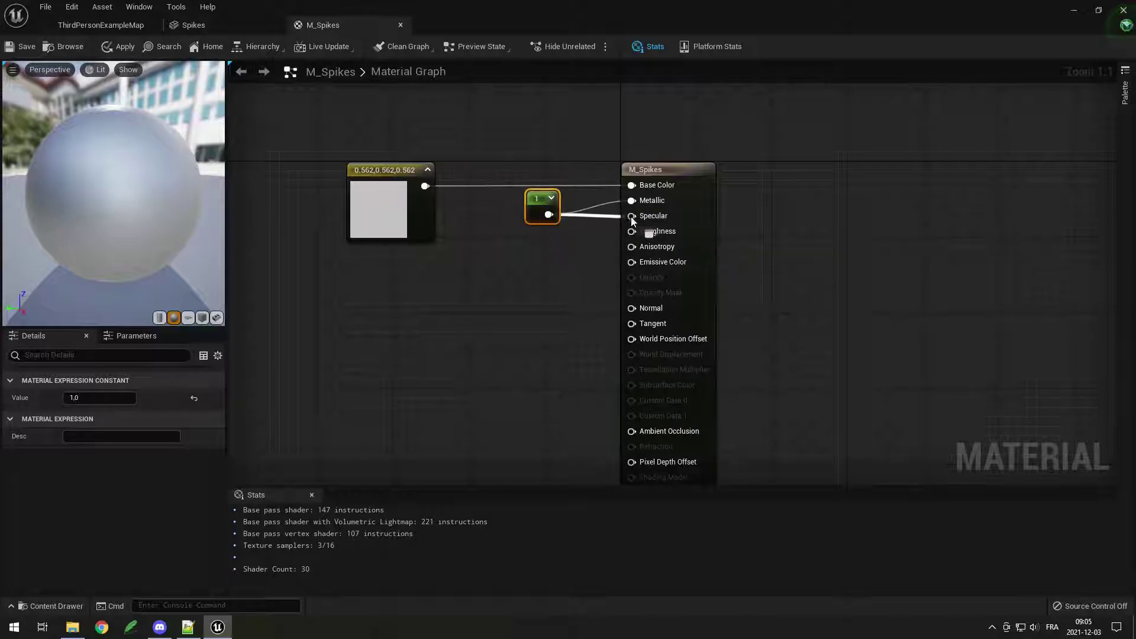
click(535, 242)
click(543, 240)
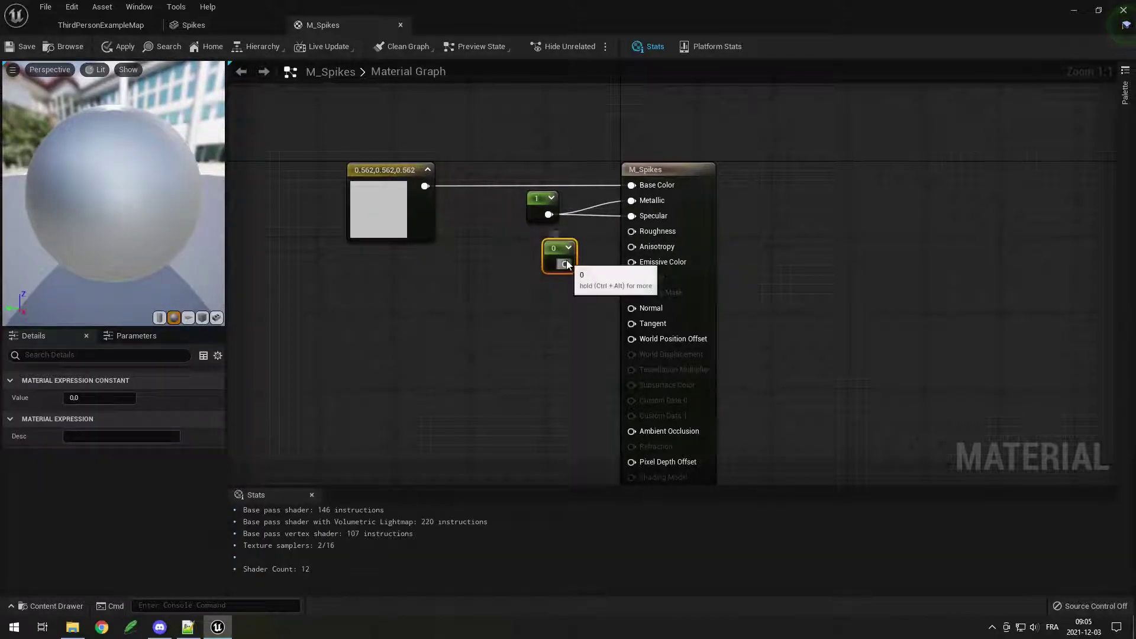
drag(566, 264, 643, 237)
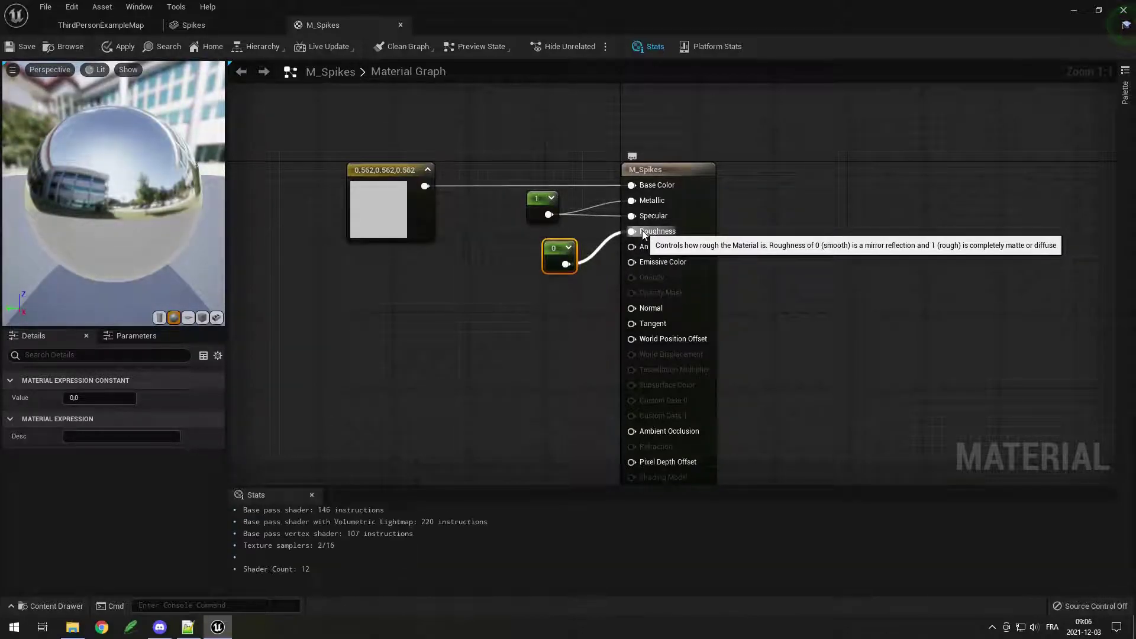
click(22, 46)
Step: Check the mirror-finish spike, then return to ThirdPersonExampleMap and open the Content Drawer
click(209, 26)
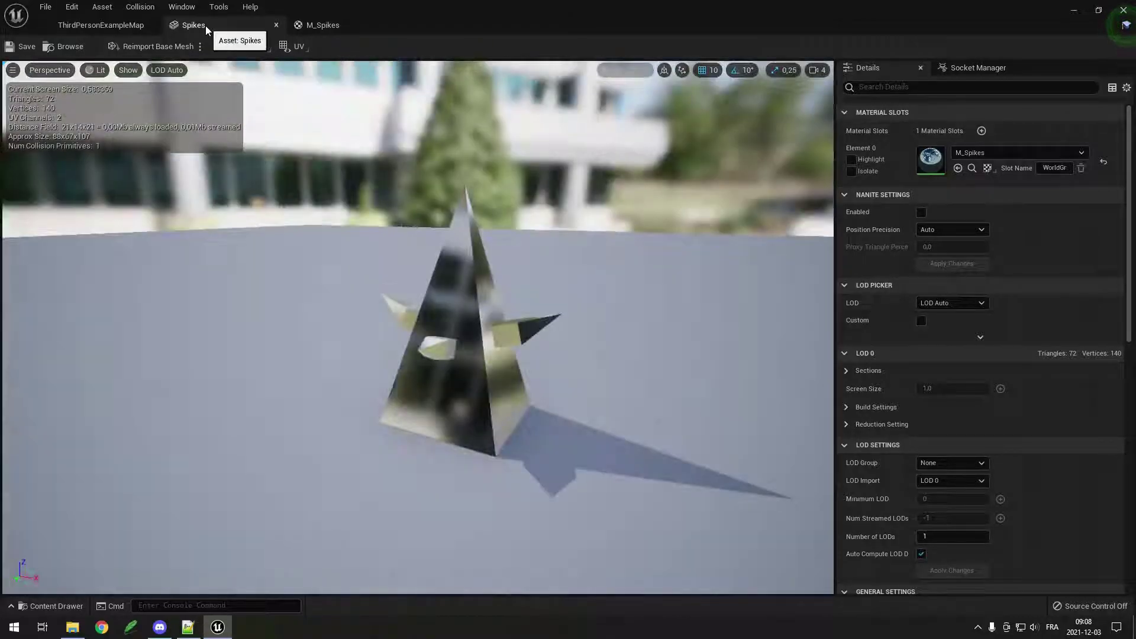
click(108, 33)
click(53, 606)
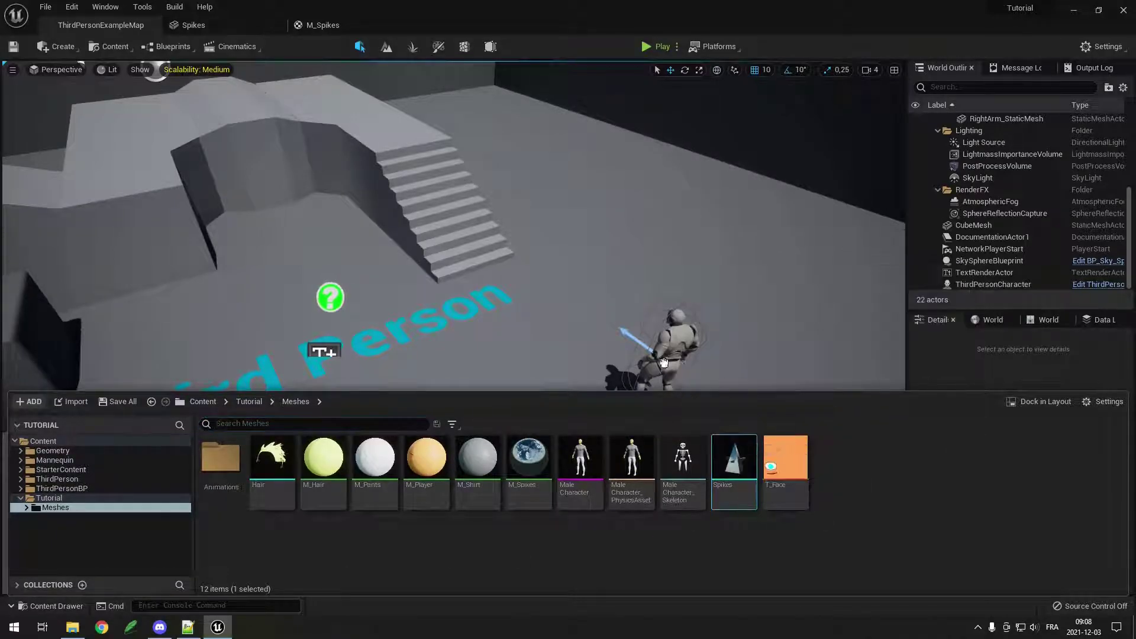
Step: Drop a Spikes mesh into the level and select its static mesh component
drag(734, 464, 600, 279)
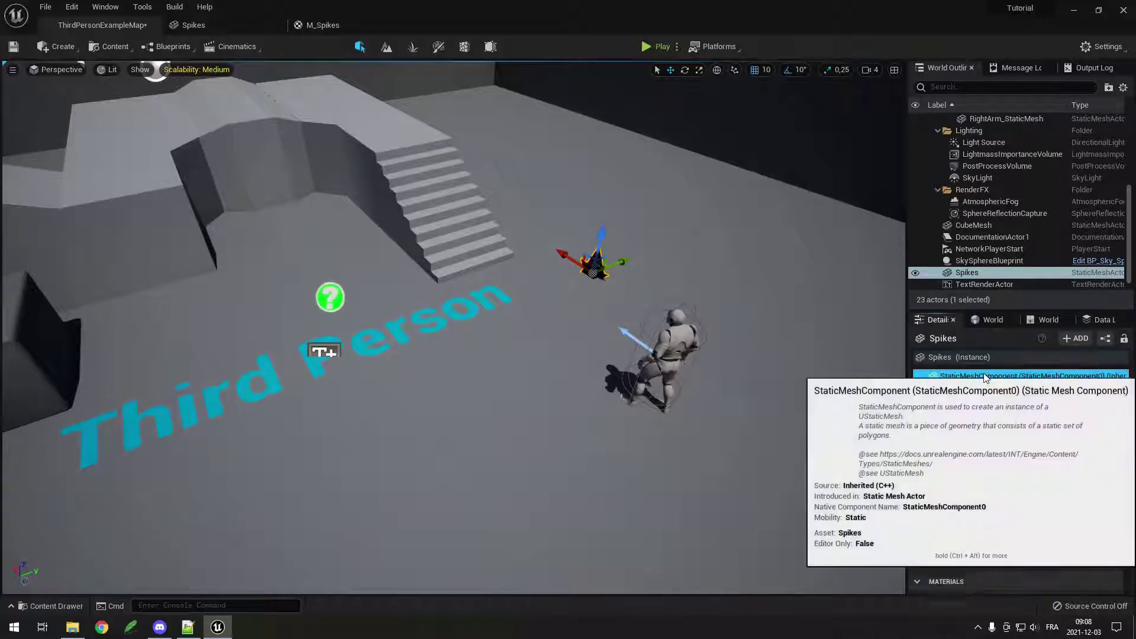
click(991, 376)
drag(1018, 309, 1018, 220)
scroll(1056, 459, down, 5)
scroll(1021, 452, down, 4)
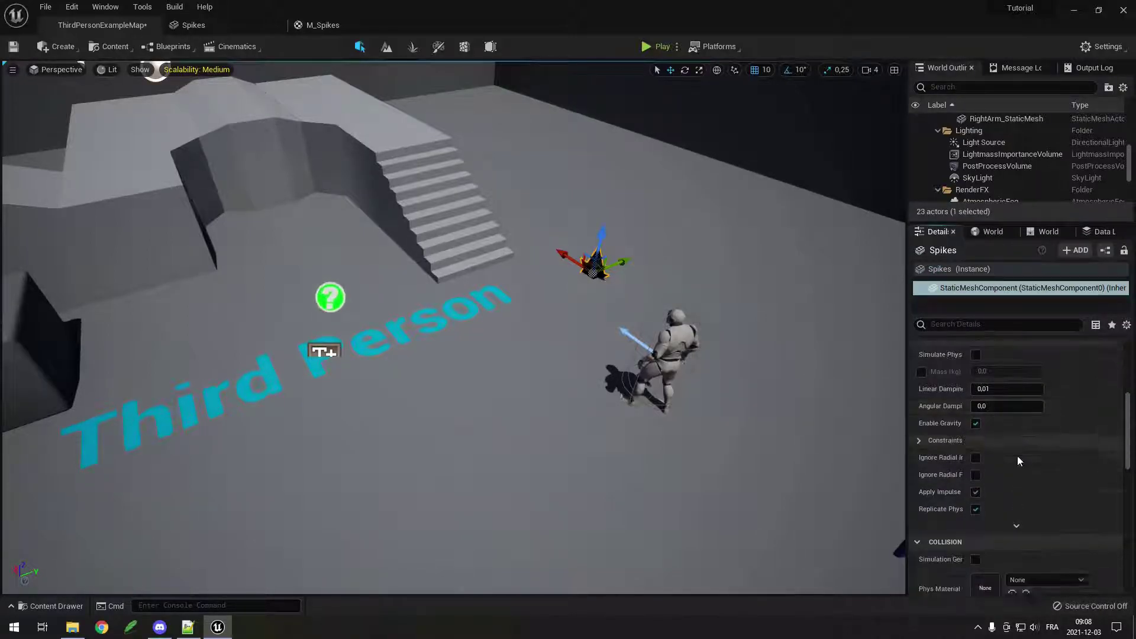
scroll(1006, 448, up, 5)
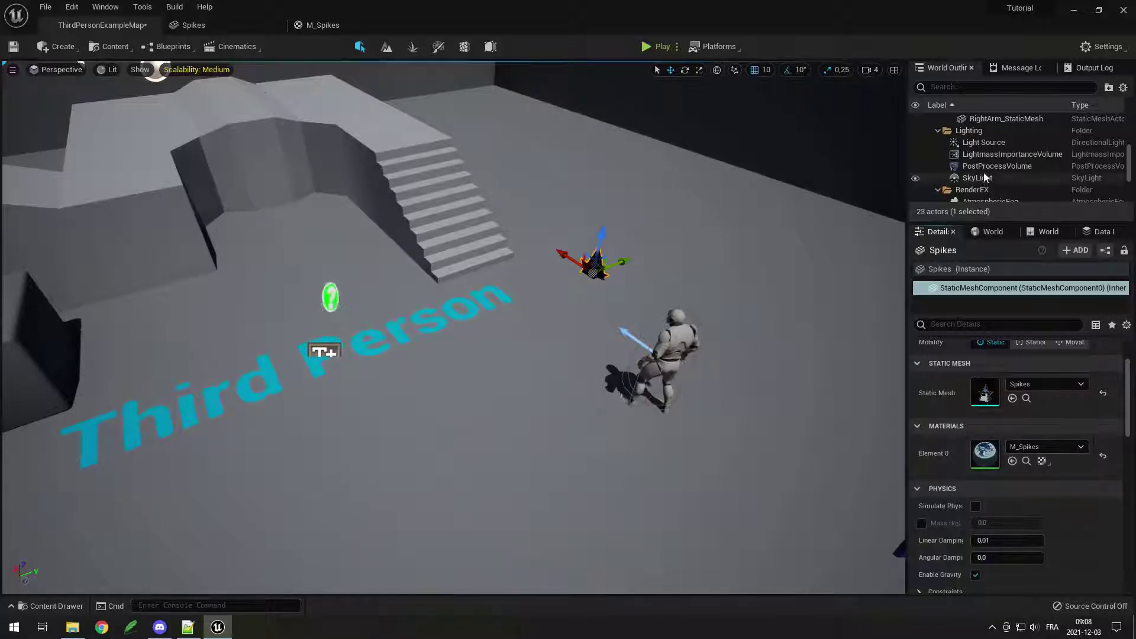
scroll(983, 172, down, 5)
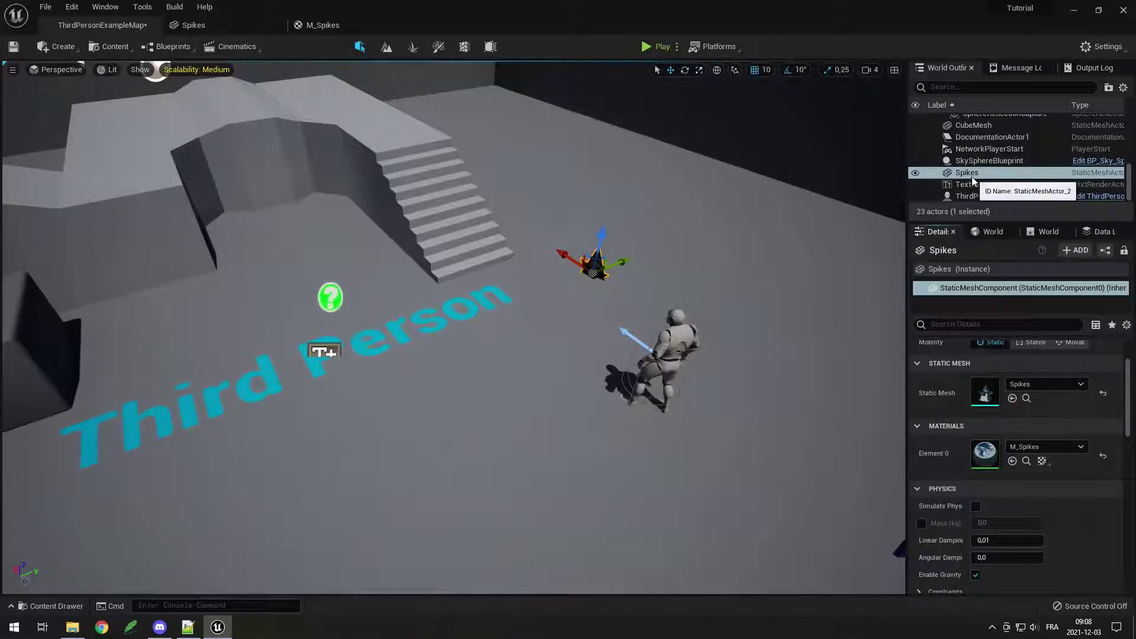
Step: Raise the Spikes actor slightly with the Z gizmo, then delete it from the level
drag(601, 243, 613, 207)
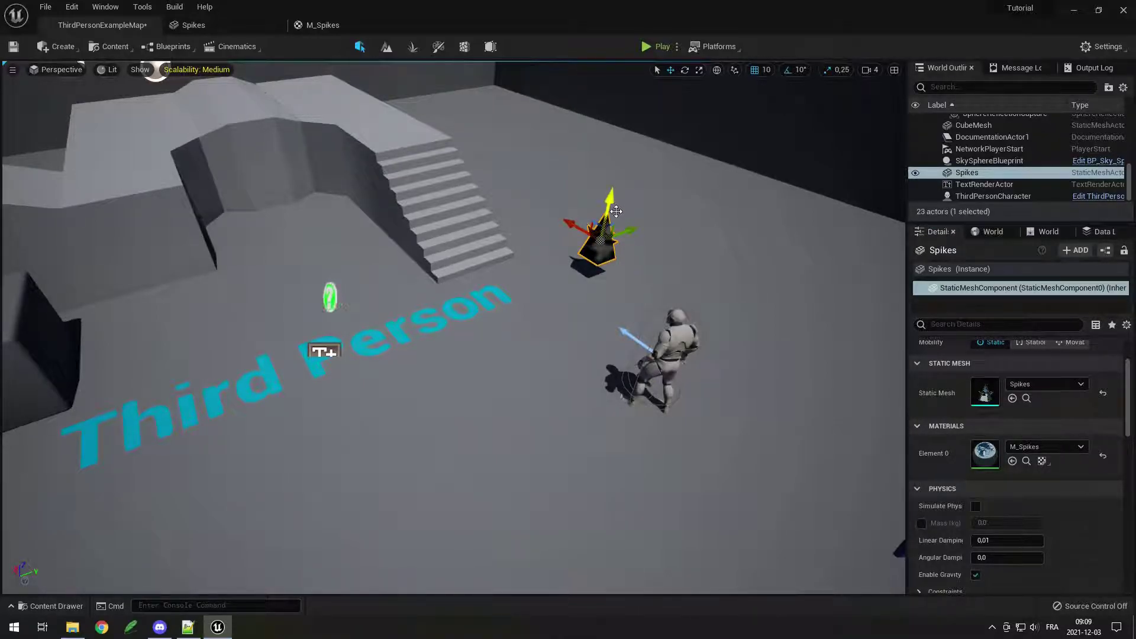
drag(616, 212, 619, 200)
click(975, 173)
key(Delete)
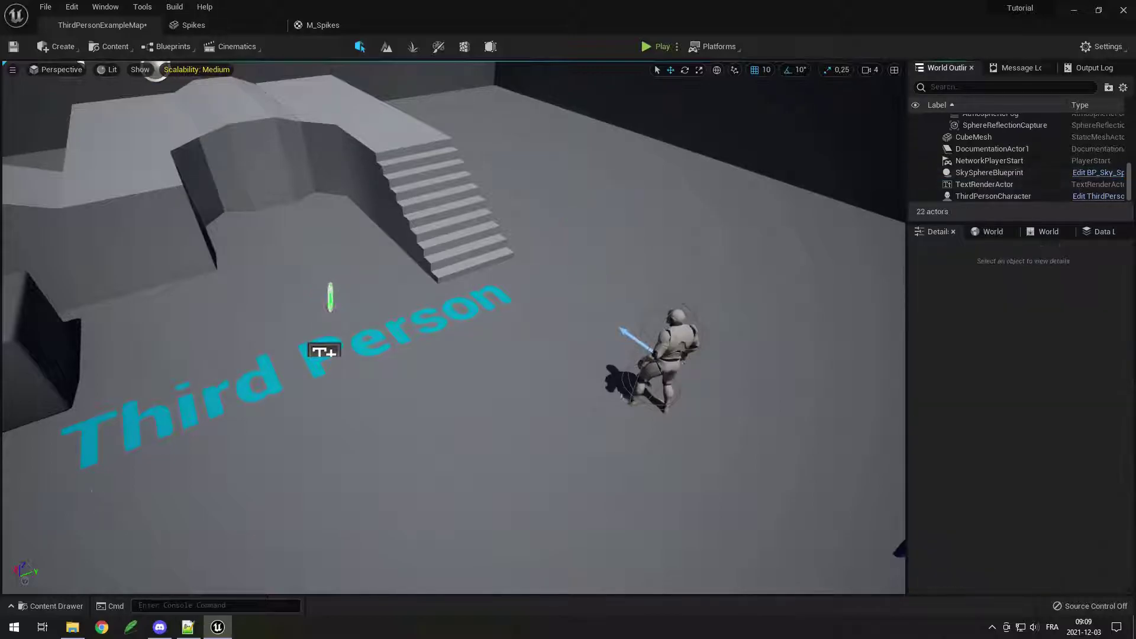
click(57, 607)
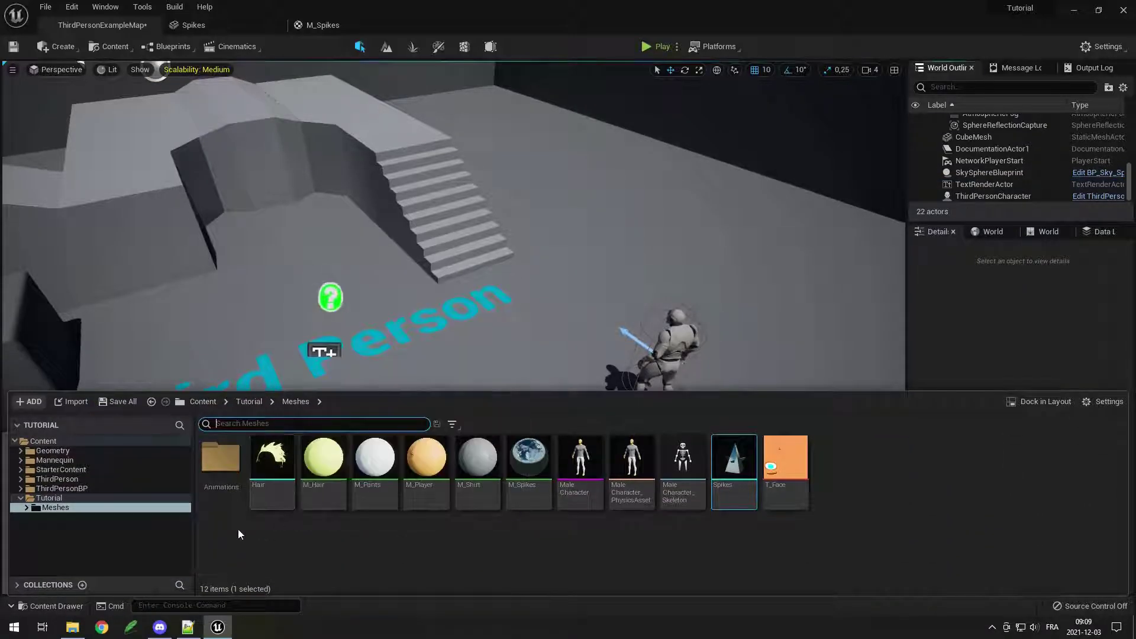
Step: Create a folder named Blueprints inside Tutorial and open it
click(249, 402)
right_click(318, 487)
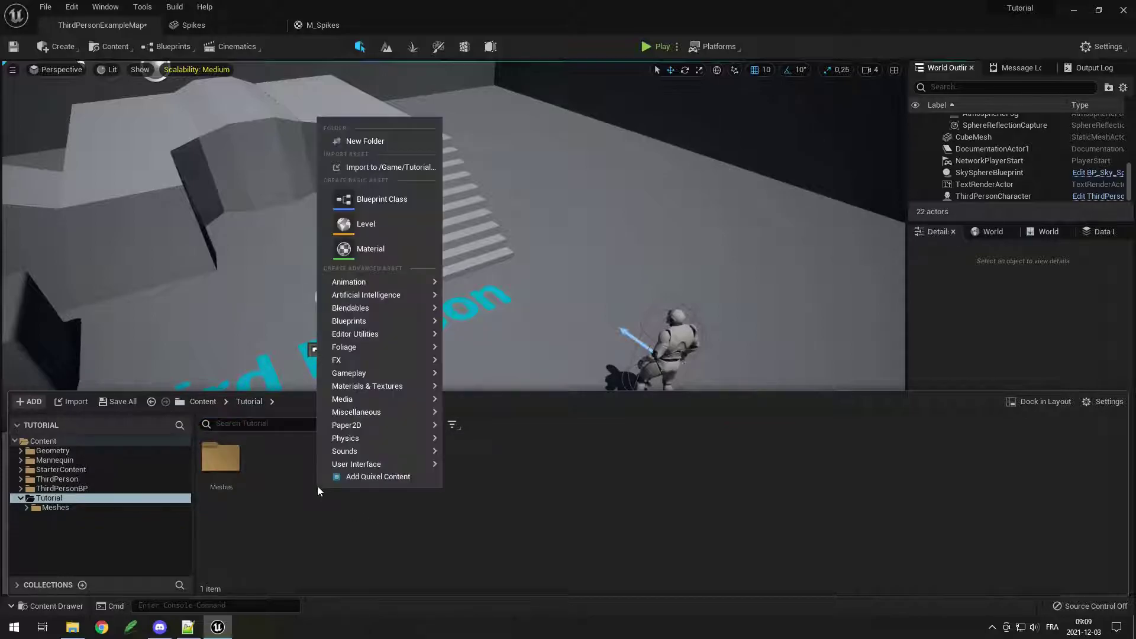
click(365, 141)
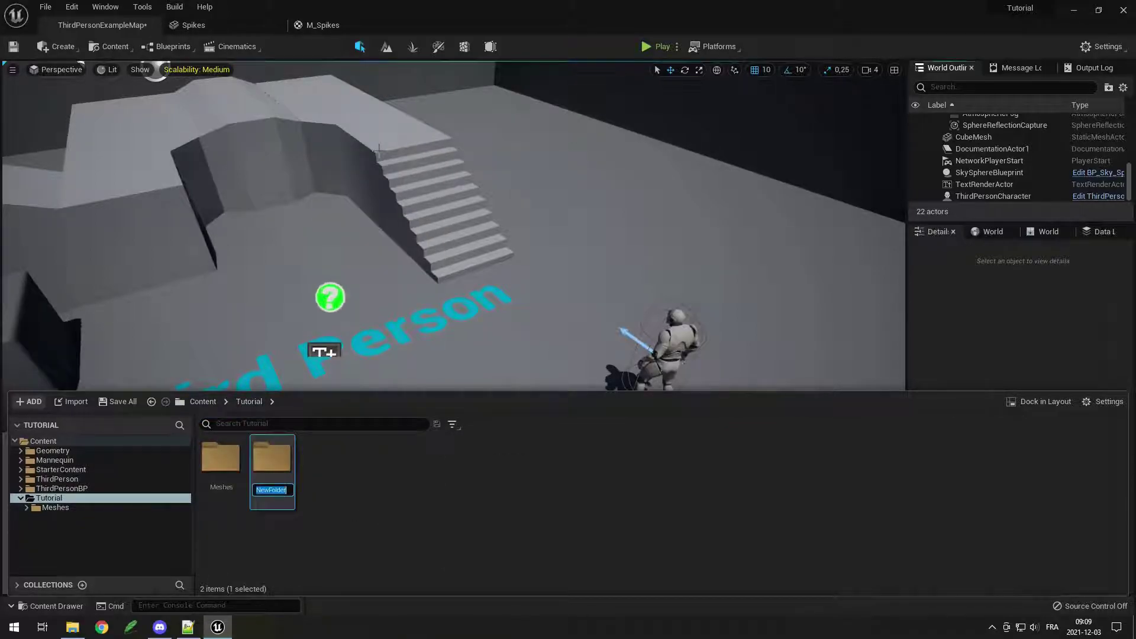
text(Blueprints)
key(Return)
double_click(225, 488)
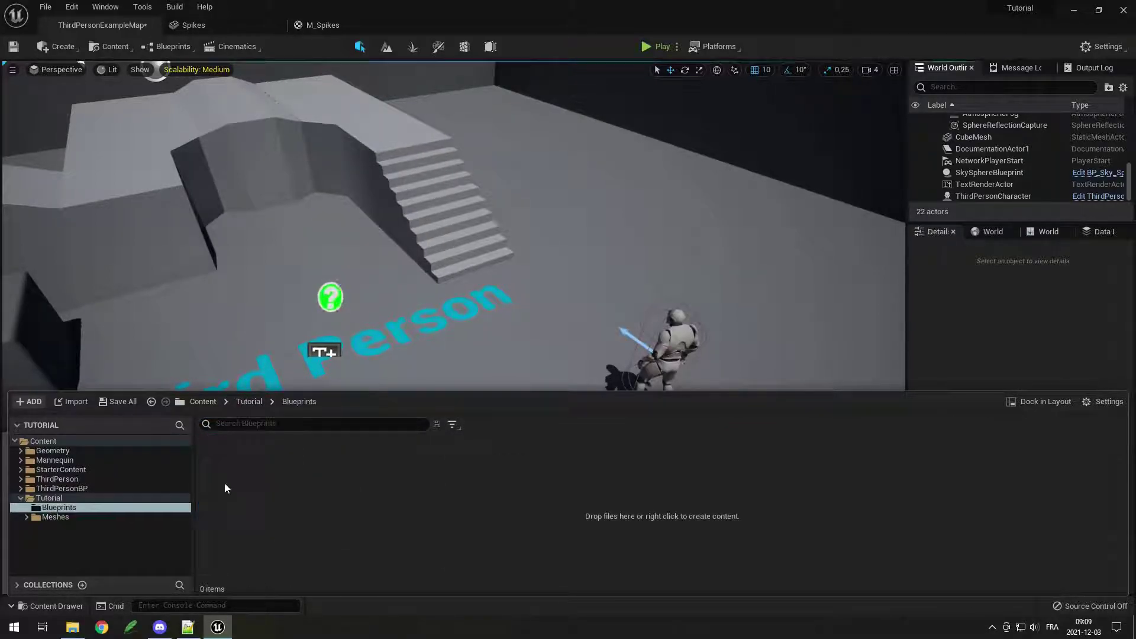
Step: Create a new Actor-based Blueprint class named BP_Spikes in the Blueprints folder
right_click(264, 471)
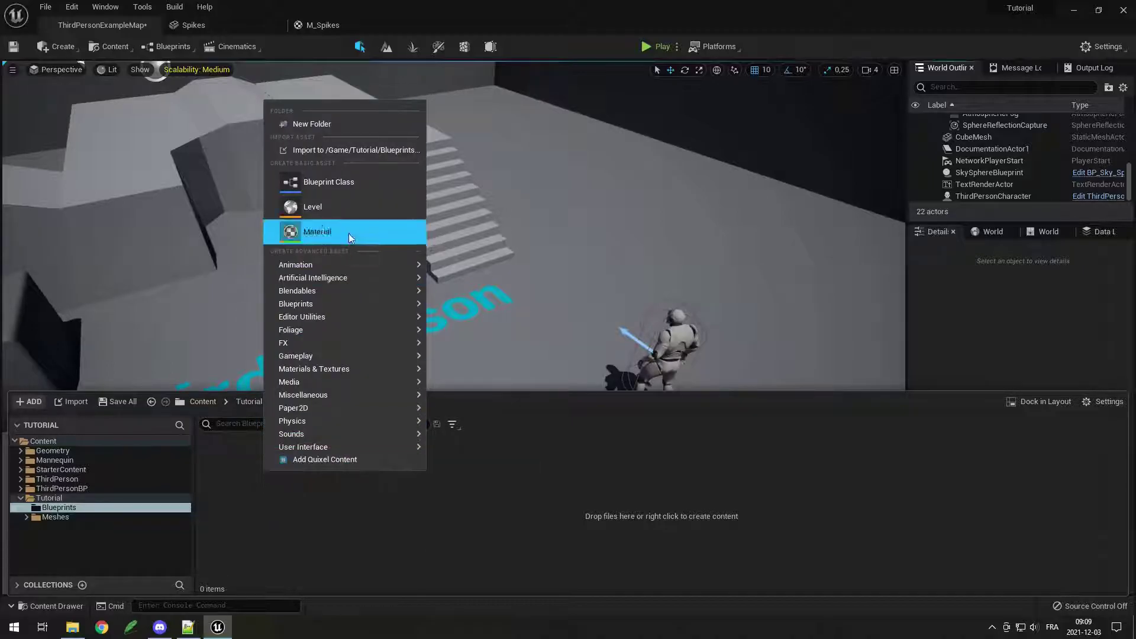
click(347, 185)
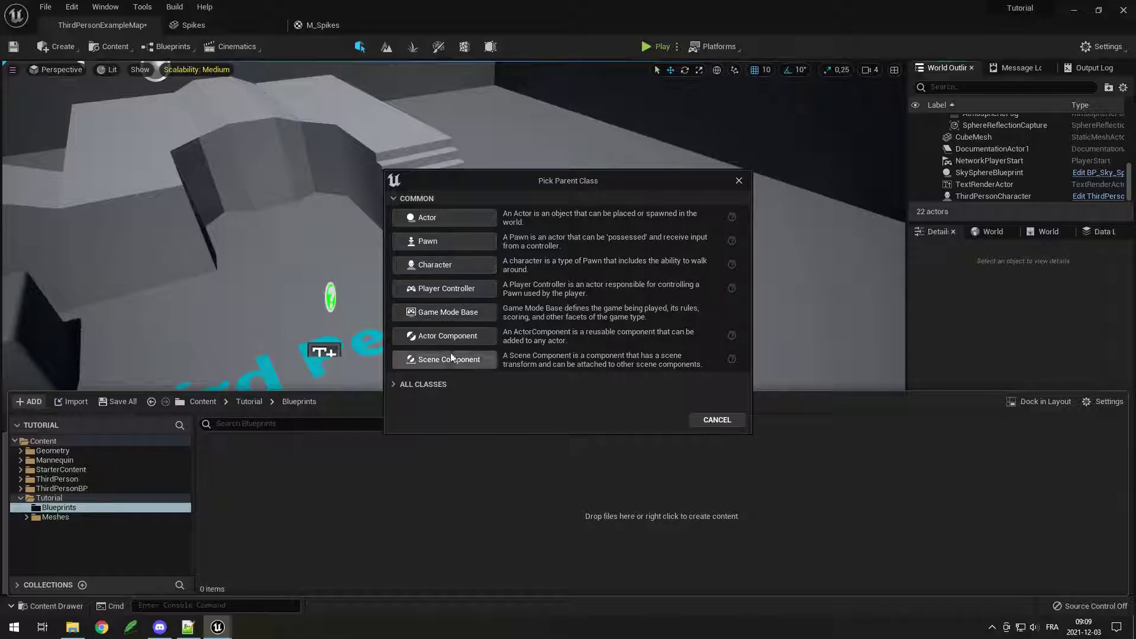
click(451, 219)
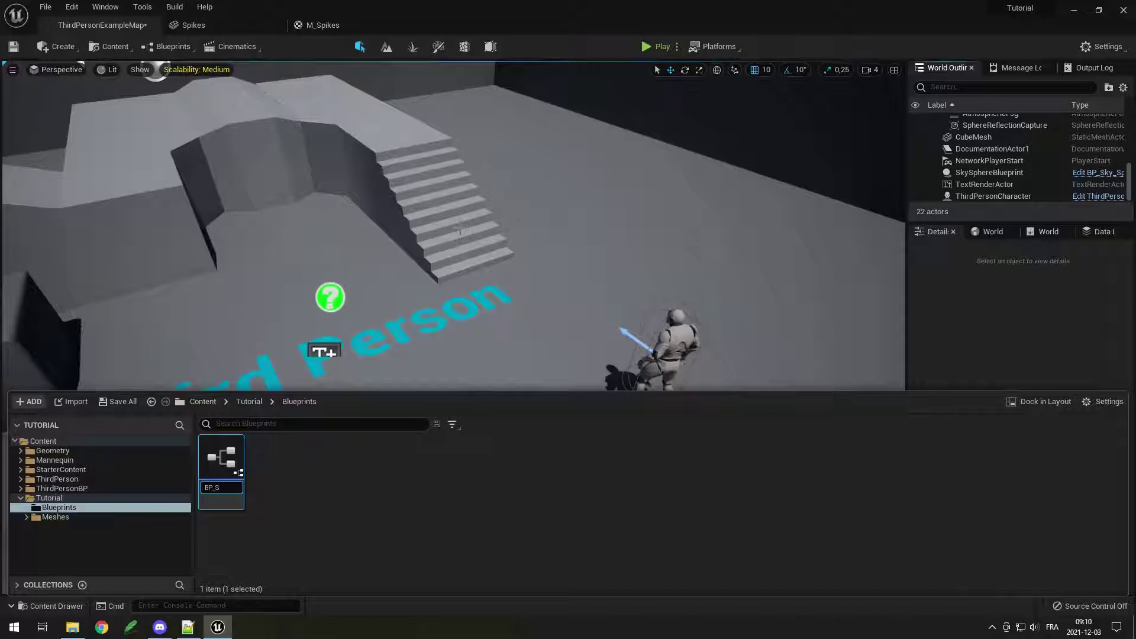
text(Spikes)
key(Return)
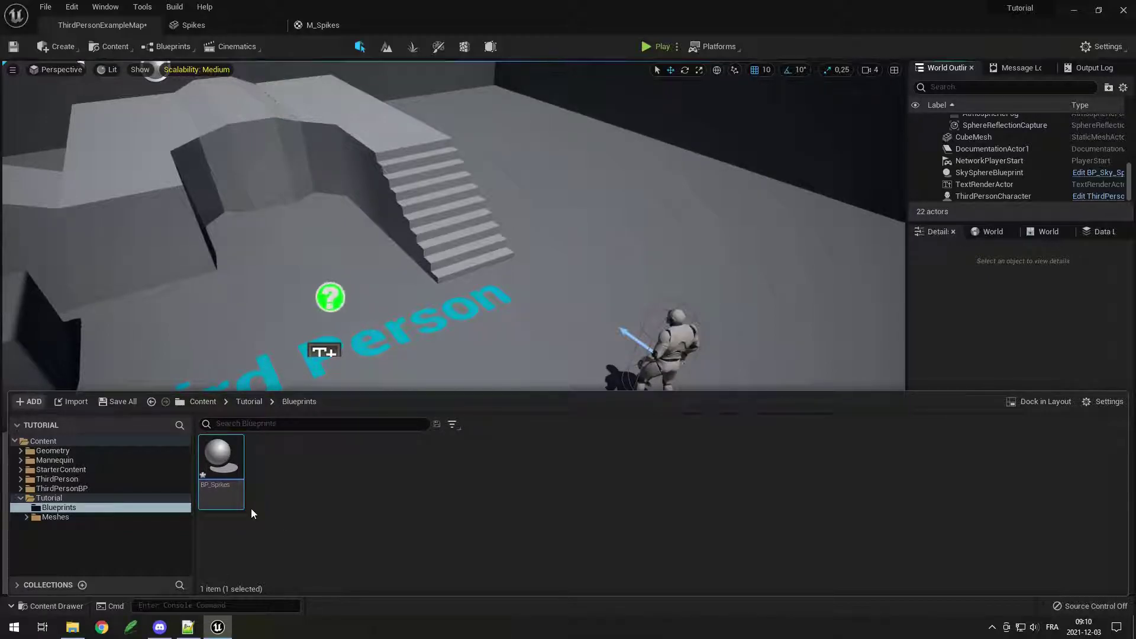
Step: Open BP_Spikes in the Blueprint editor and collapse its Replication settings
double_click(232, 490)
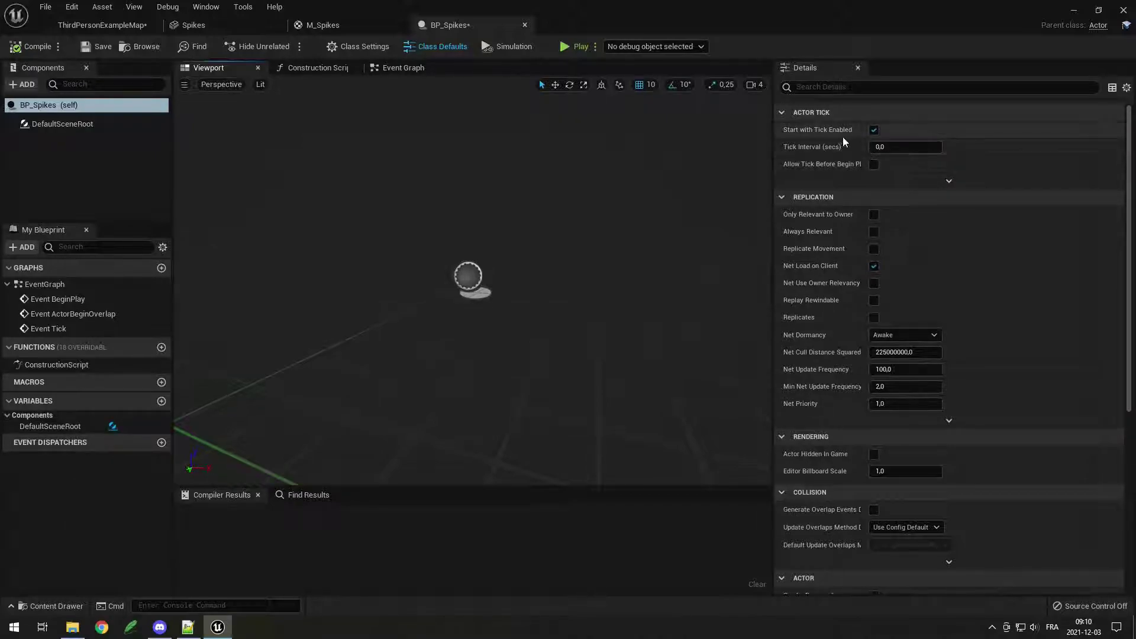
scroll(856, 163, down, 1)
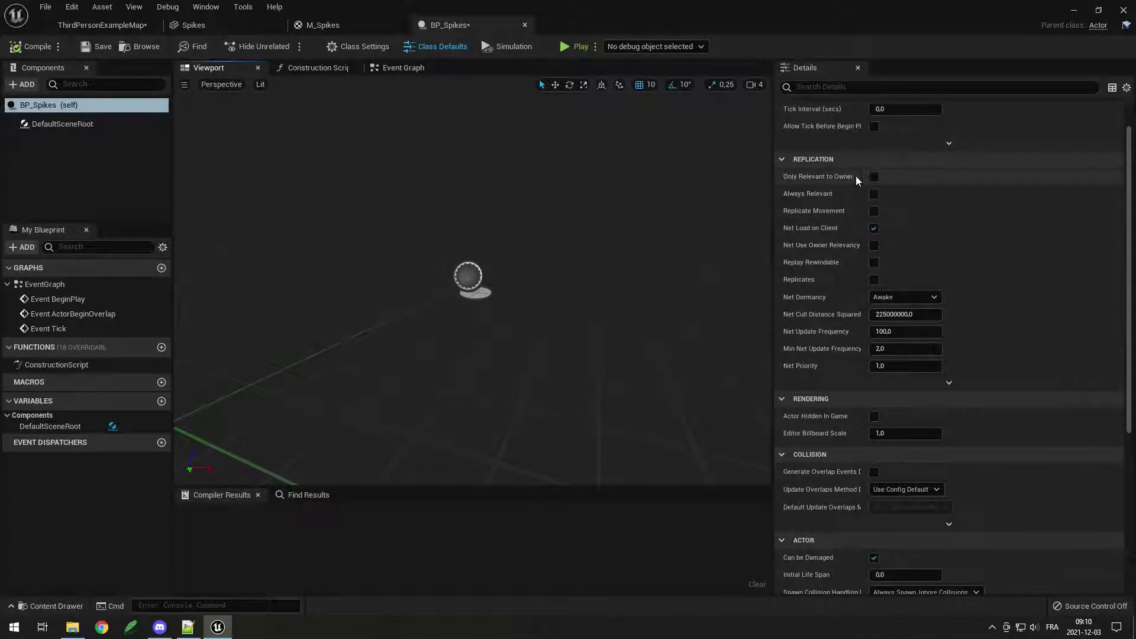
click(784, 163)
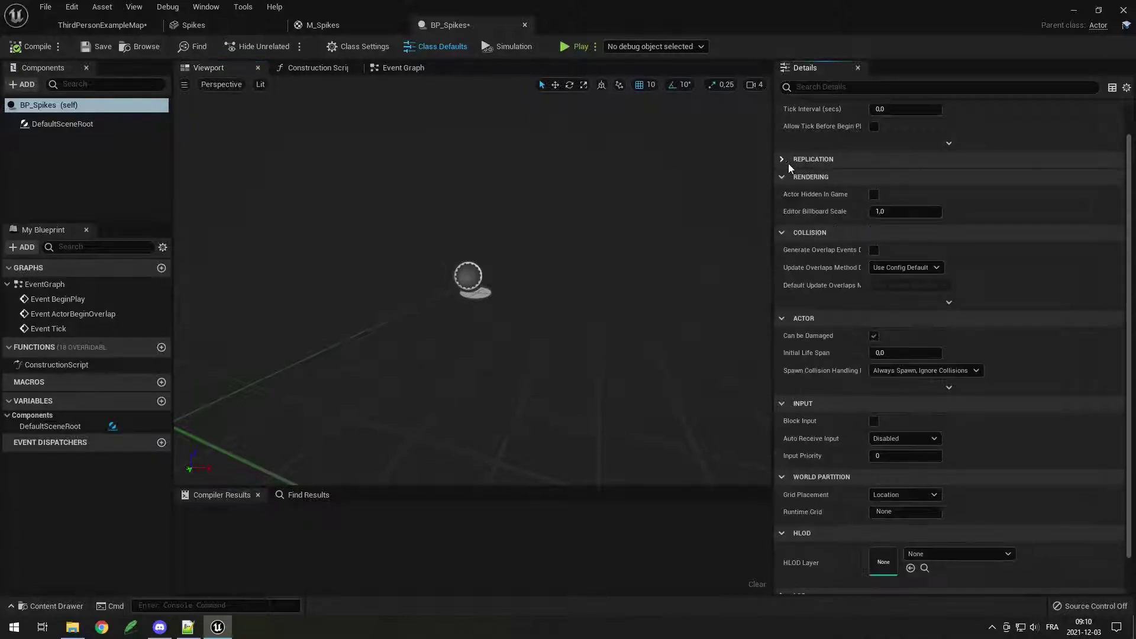
click(874, 195)
scroll(874, 198, down, 1)
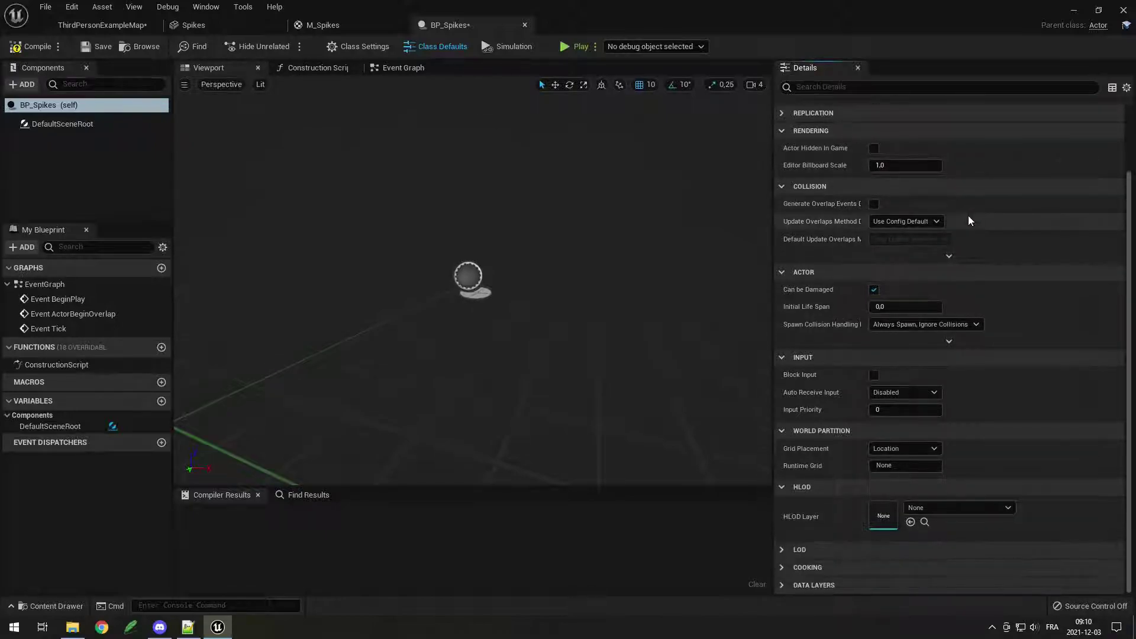
scroll(843, 271, up, 2)
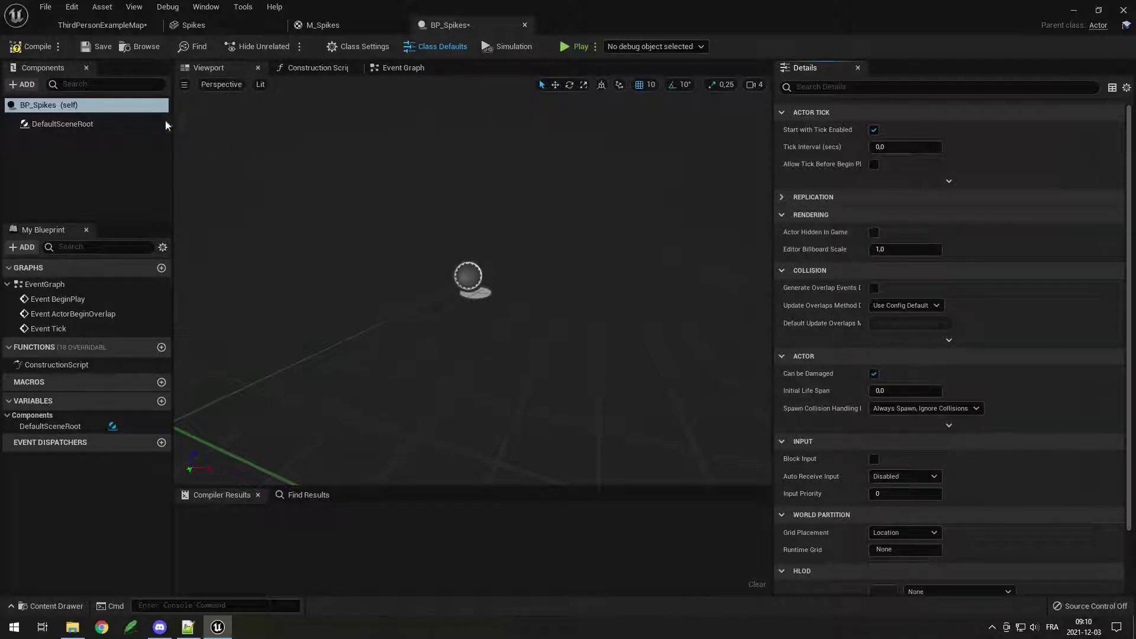
Step: Add a Static Mesh component named StaticMesh to BP_Spikes and select it
click(28, 85)
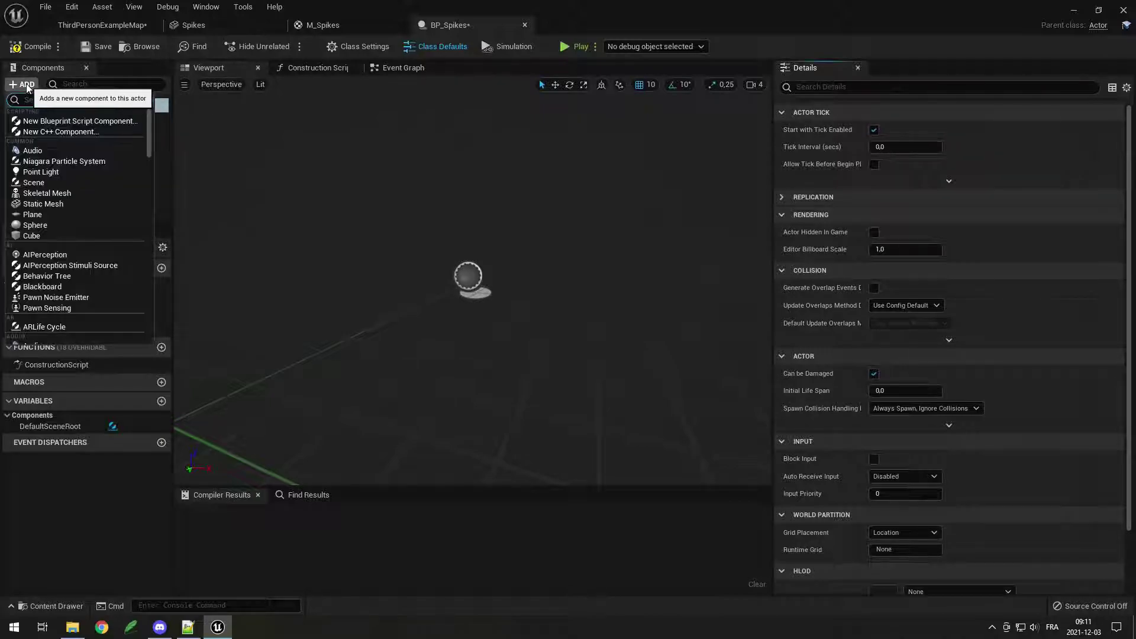
text(stat)
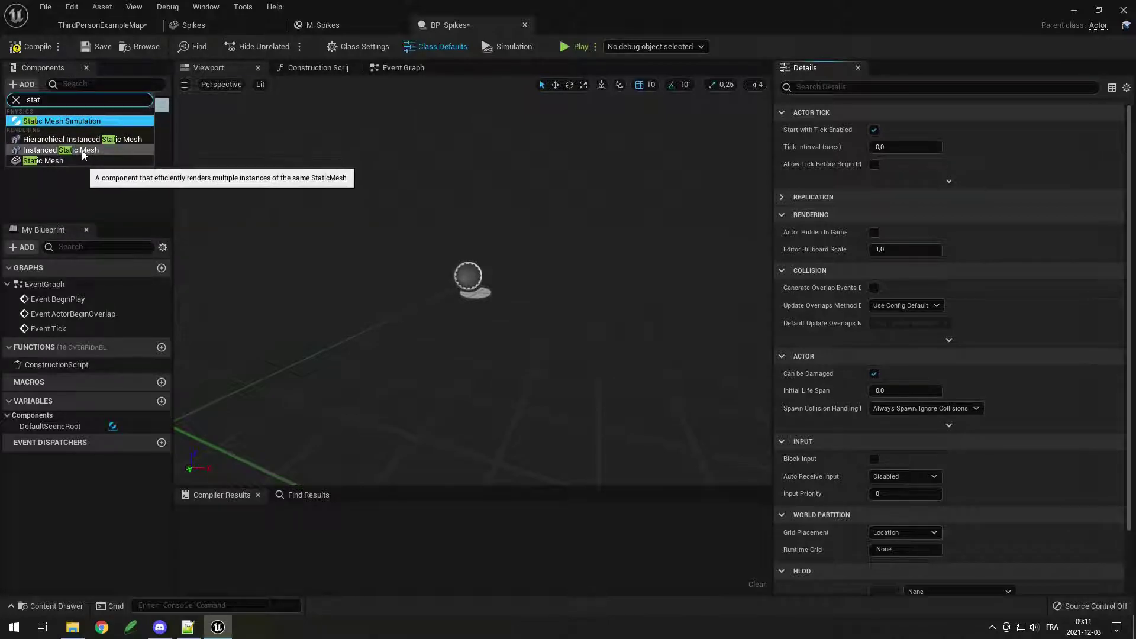
click(55, 160)
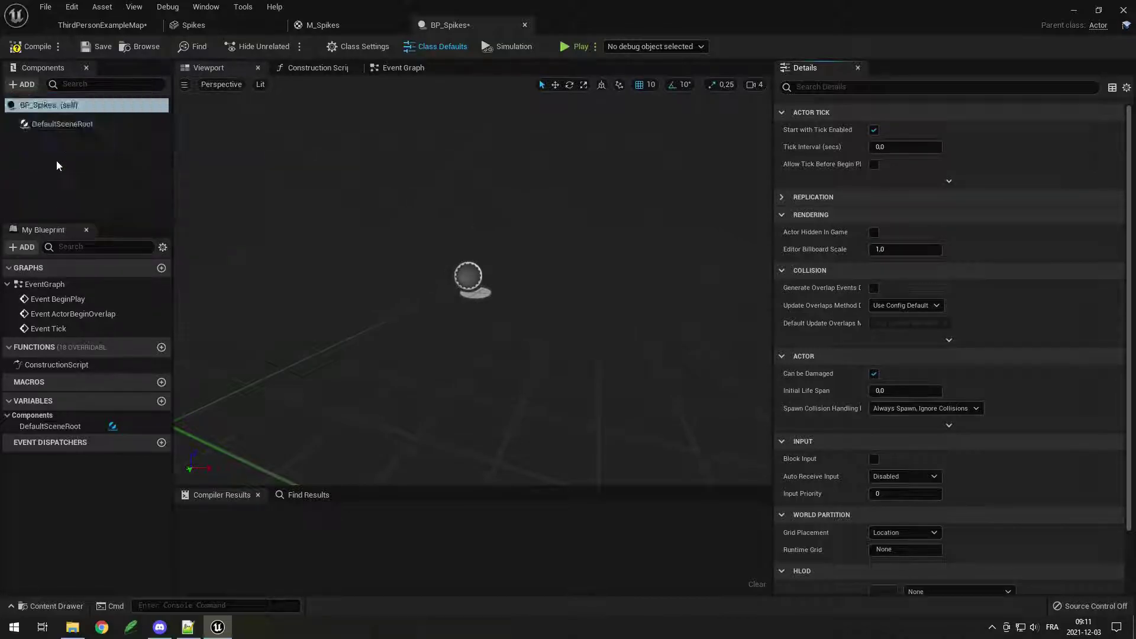
click(77, 140)
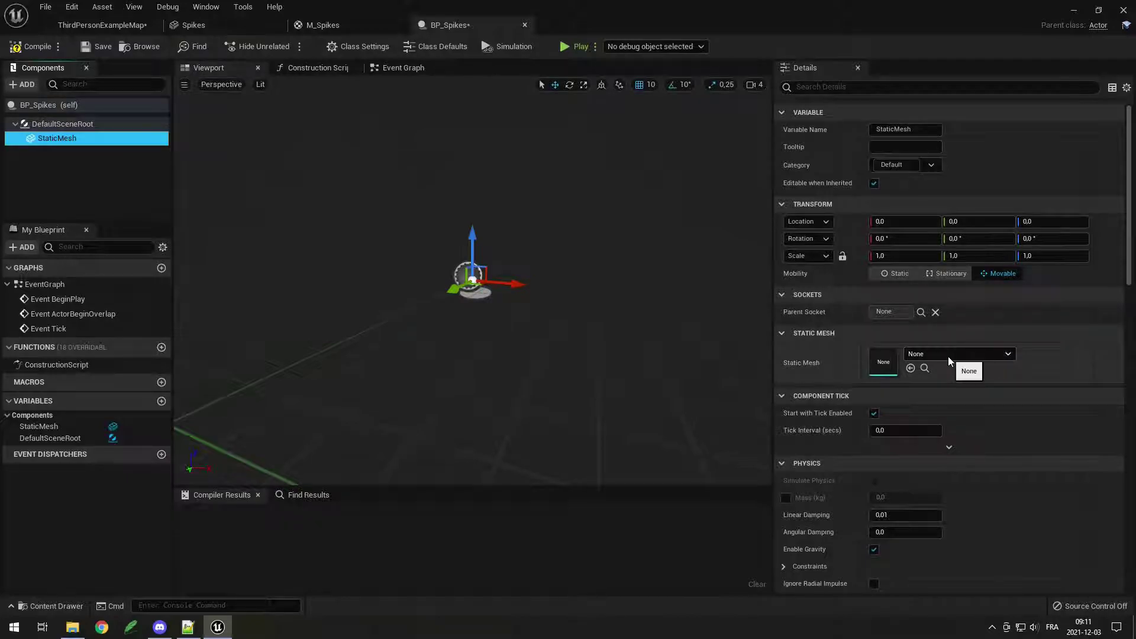
click(132, 106)
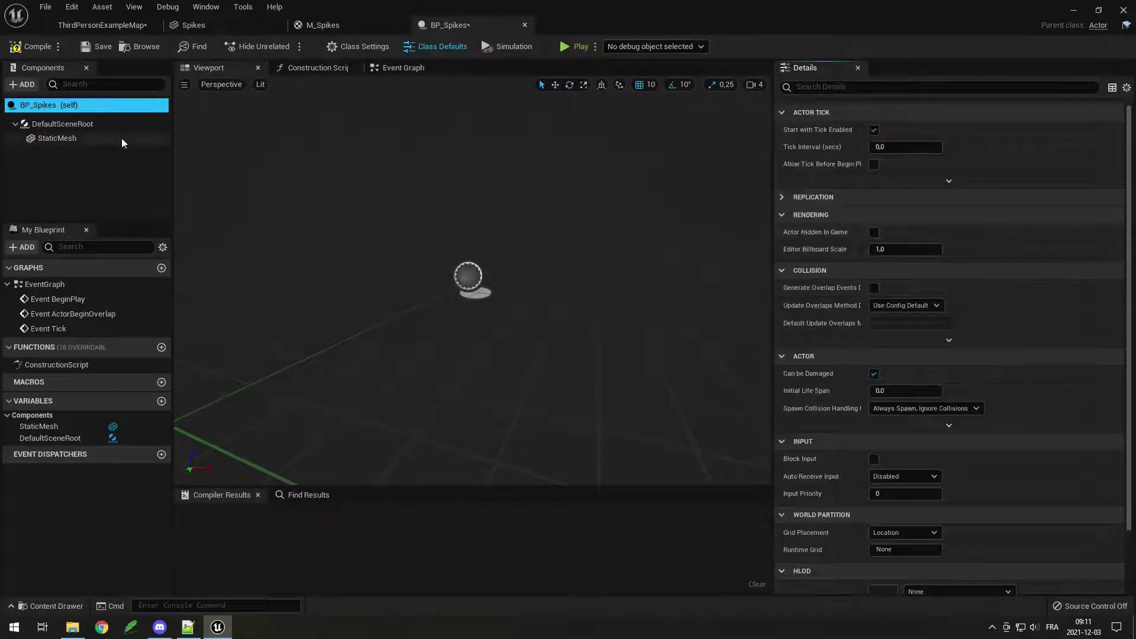
click(122, 140)
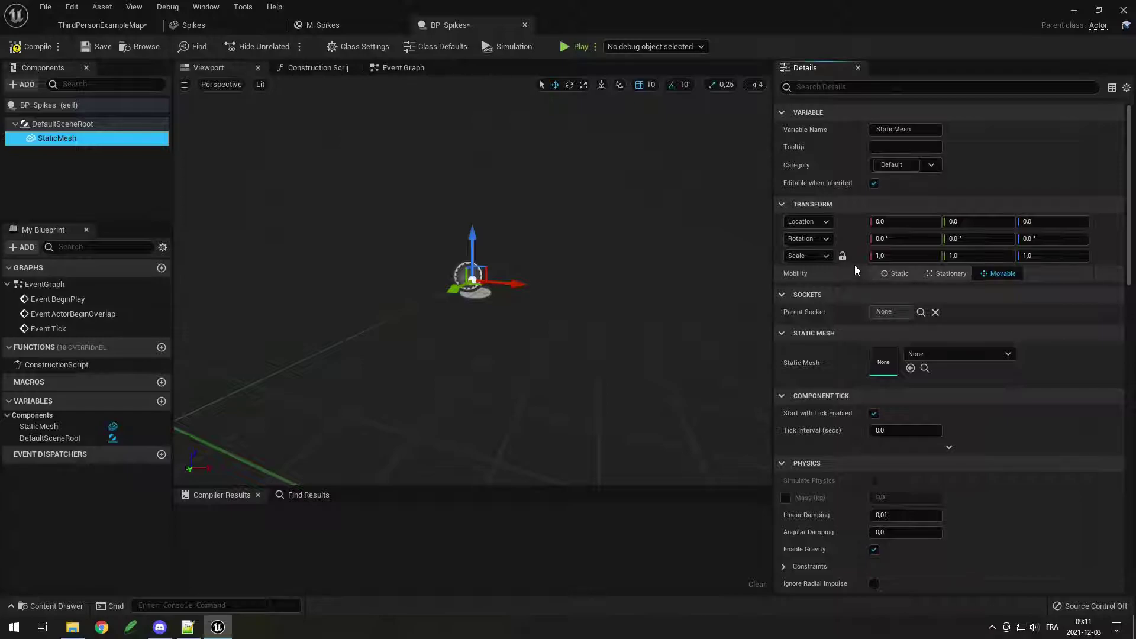
Step: Set the StaticMesh component's mesh to Spikes, orbit the preview, and compile BP_Spikes
click(928, 354)
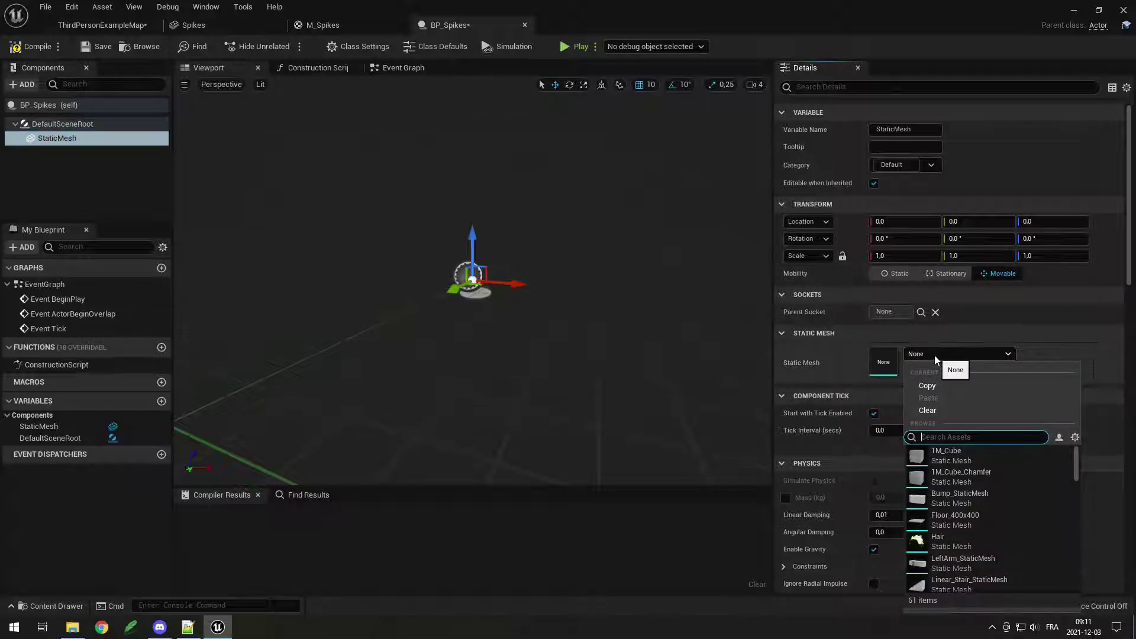
text(spi)
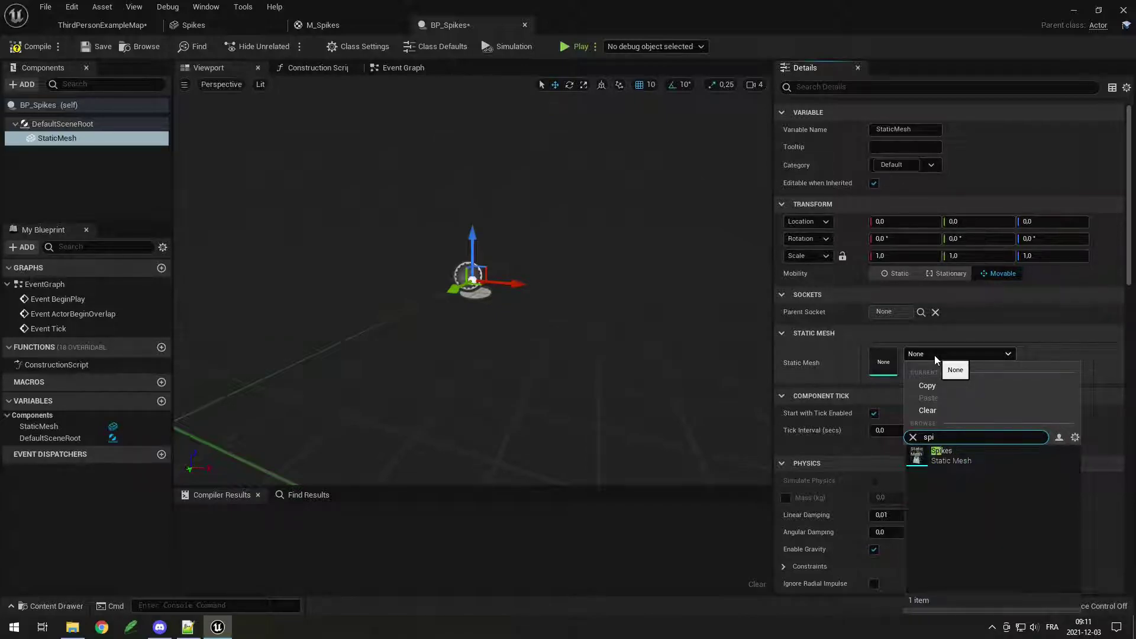
click(965, 459)
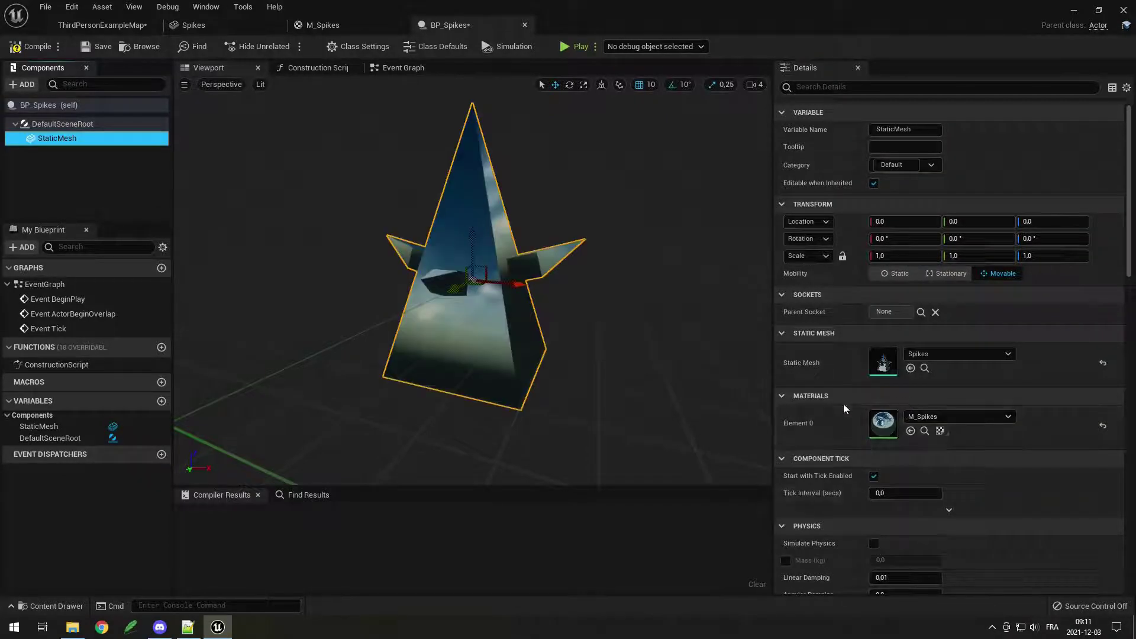
scroll(601, 307, down, 5)
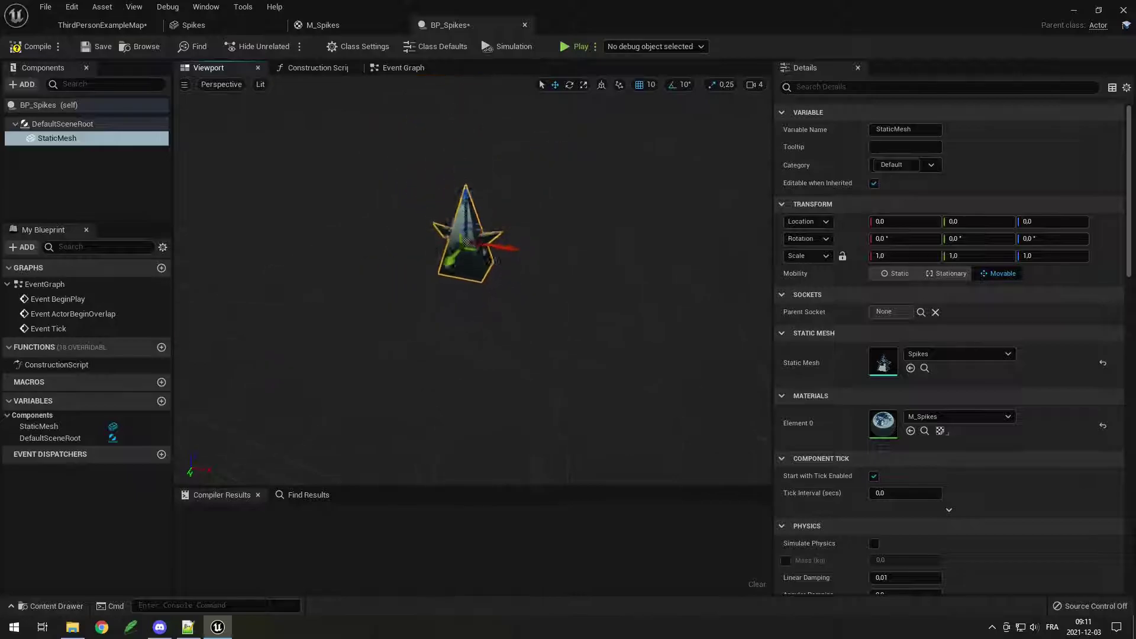
right_drag(490, 220, 490, 219)
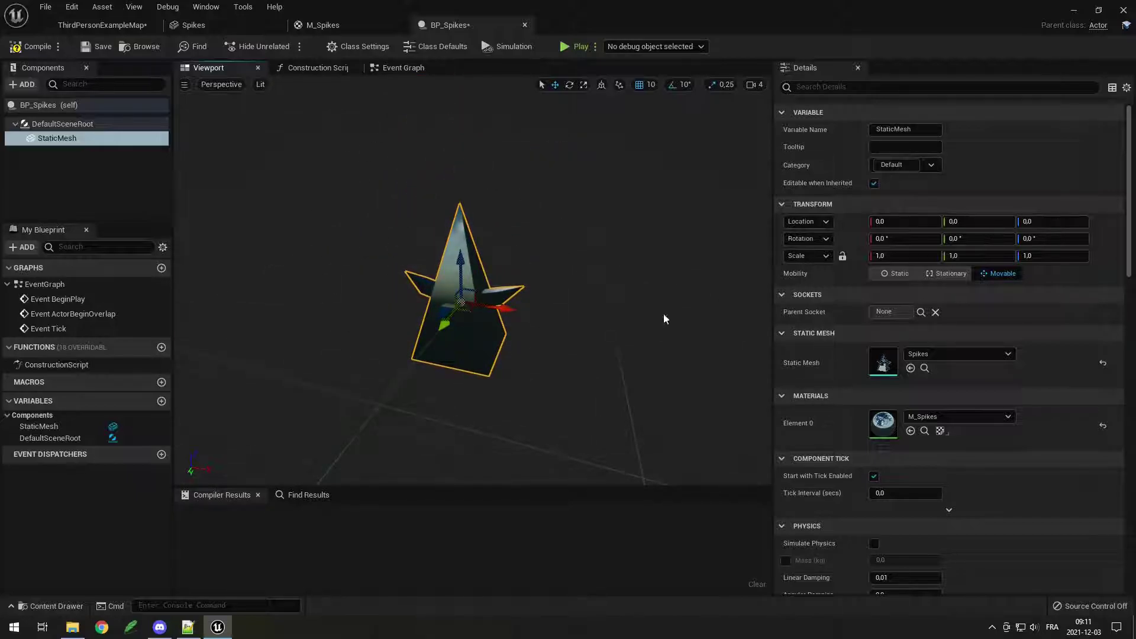
click(34, 48)
Step: Save BP_Spikes, place one BP_Spikes actor beyond the character, then return to its Event Graph
click(93, 48)
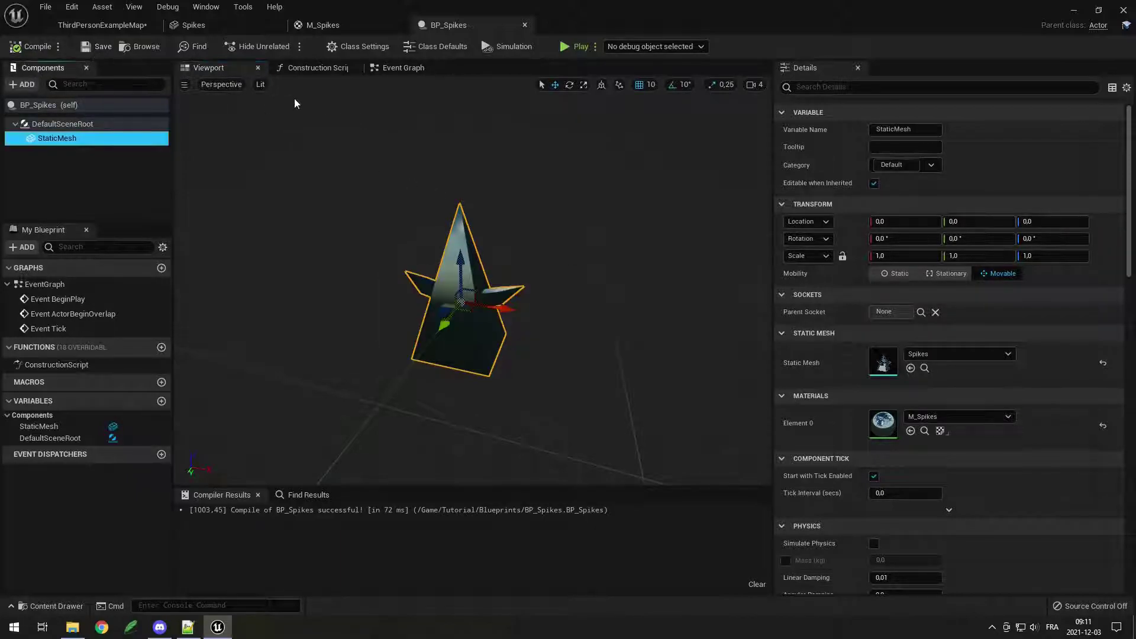
click(101, 25)
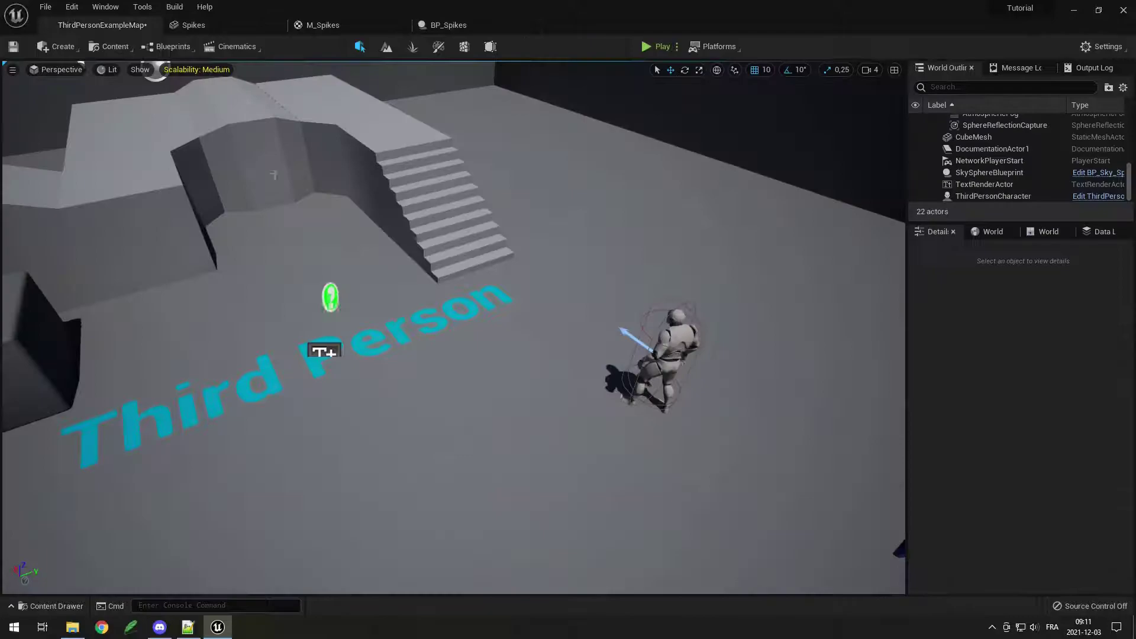
click(62, 606)
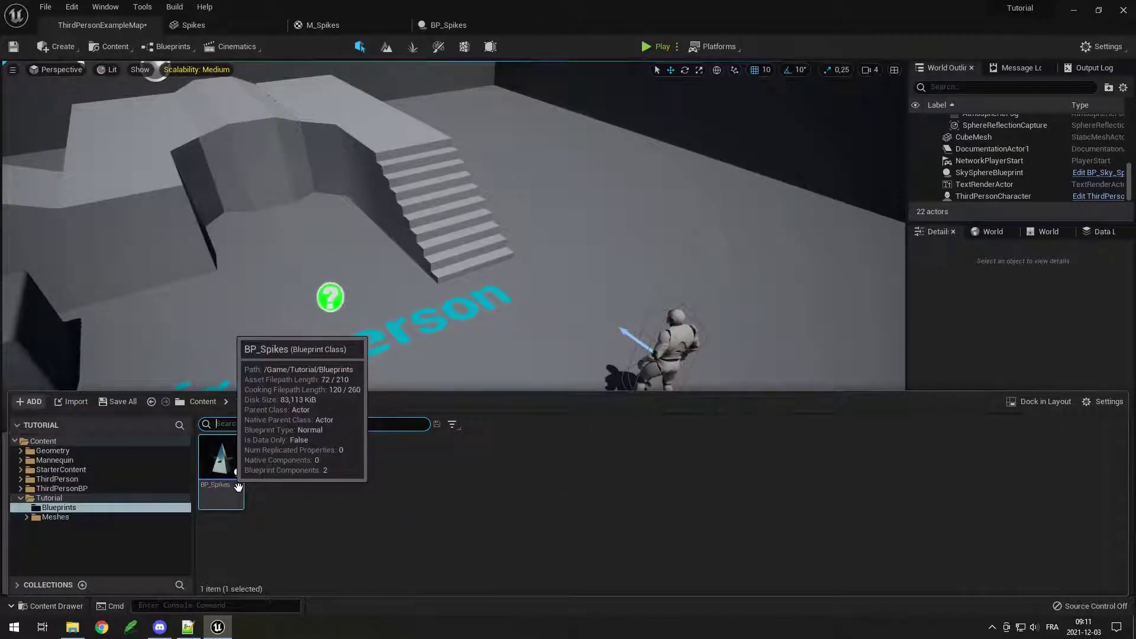
drag(238, 486, 619, 232)
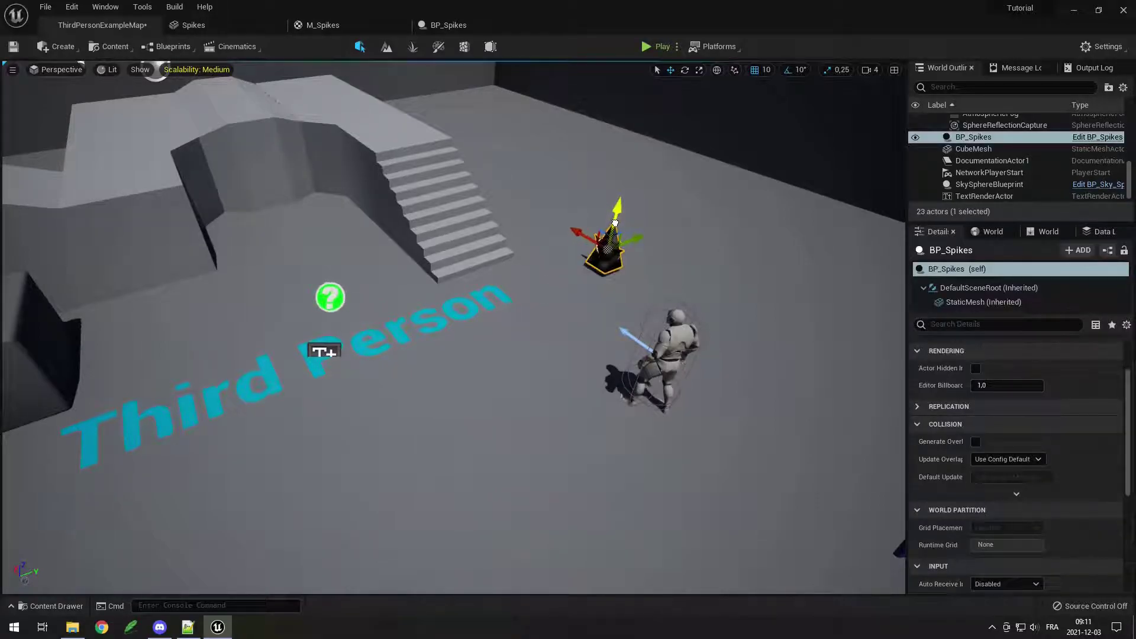
click(449, 25)
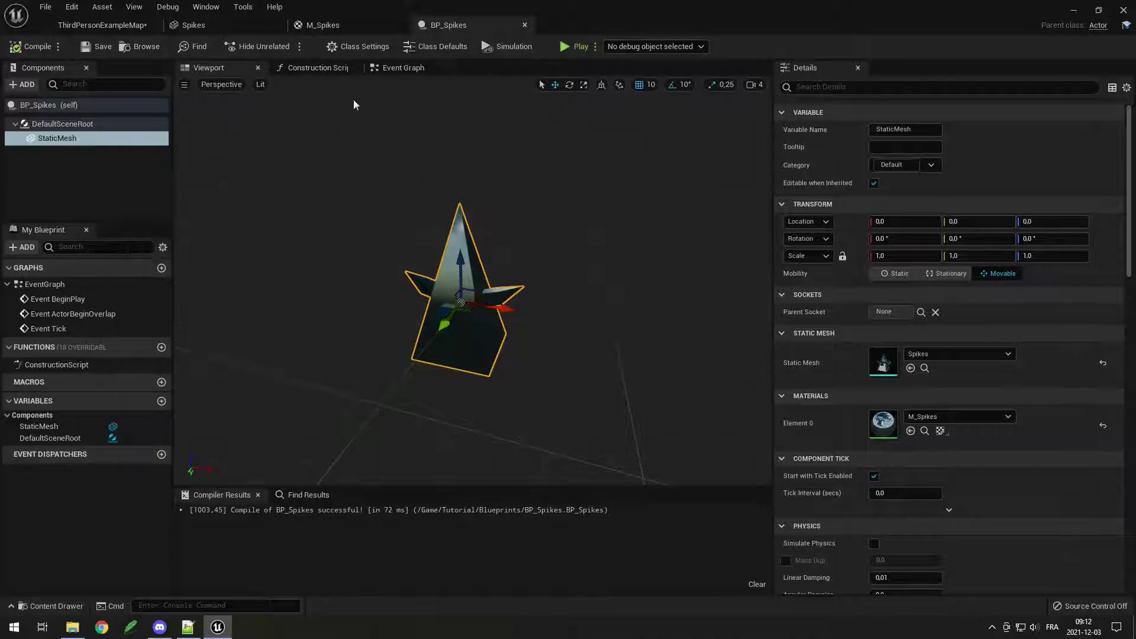
click(394, 69)
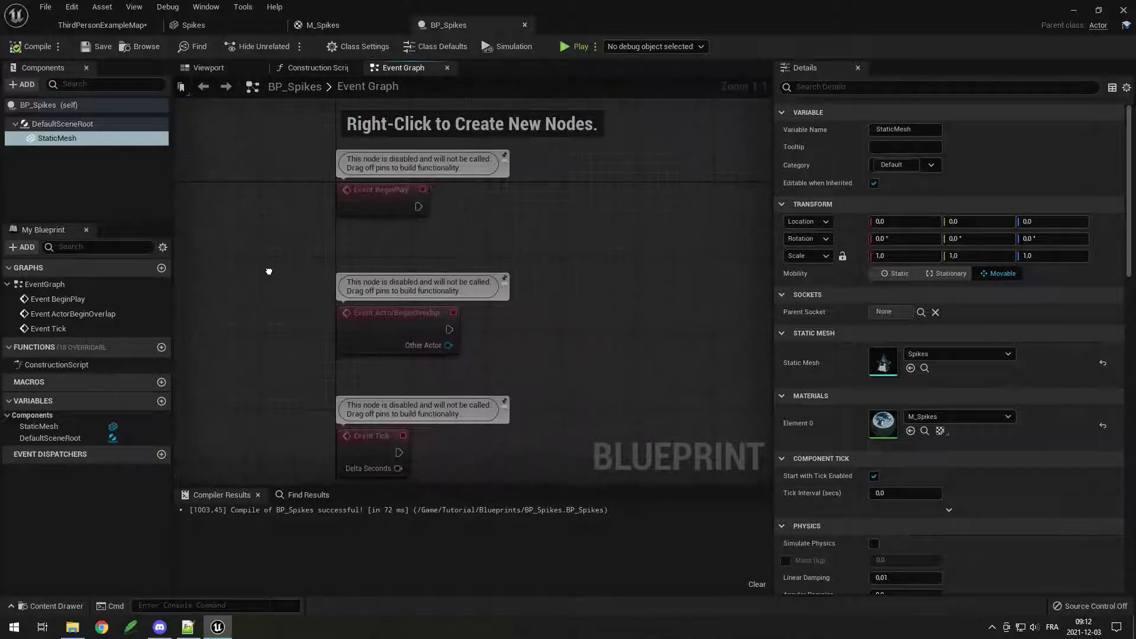
Step: Place a second BP_Spikes actor in the level beside the first one
click(208, 67)
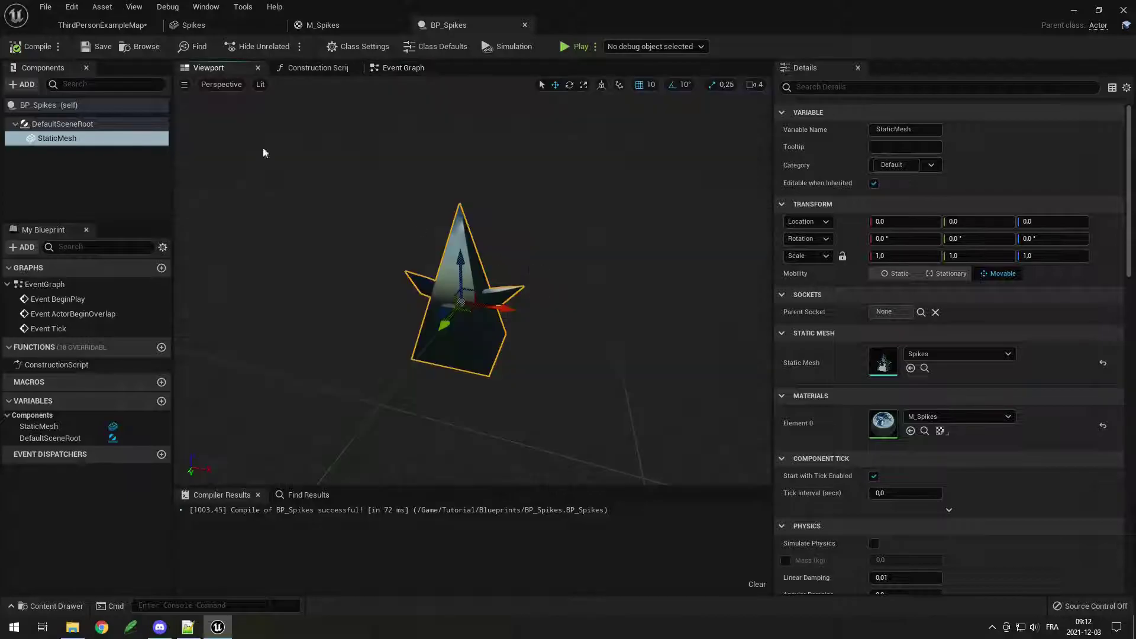
scroll(943, 351, down, 8)
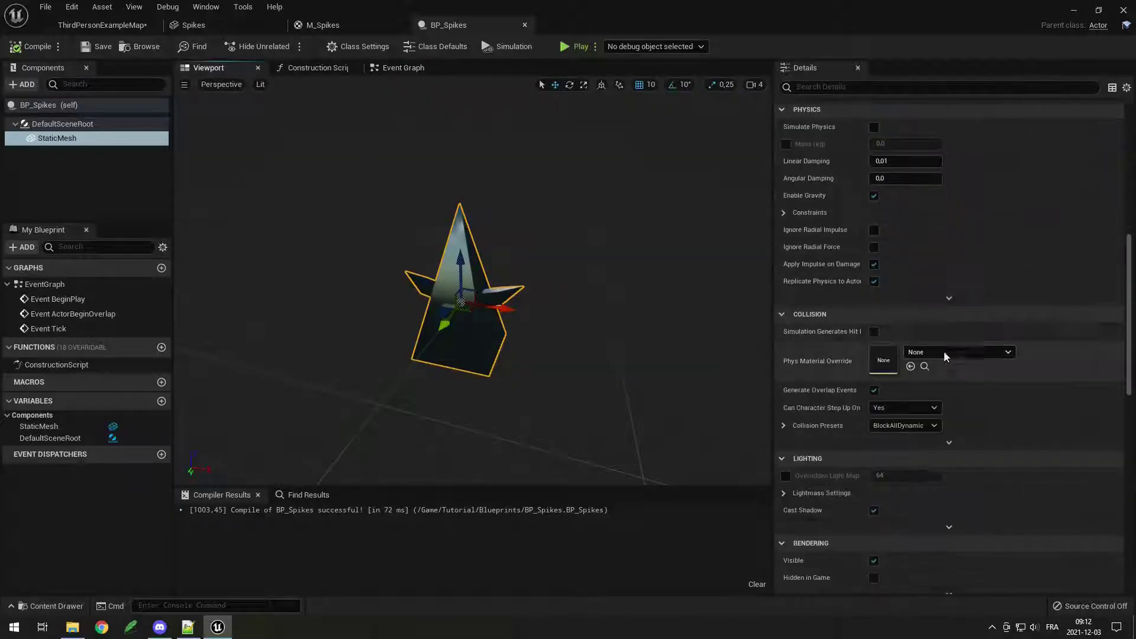
click(102, 25)
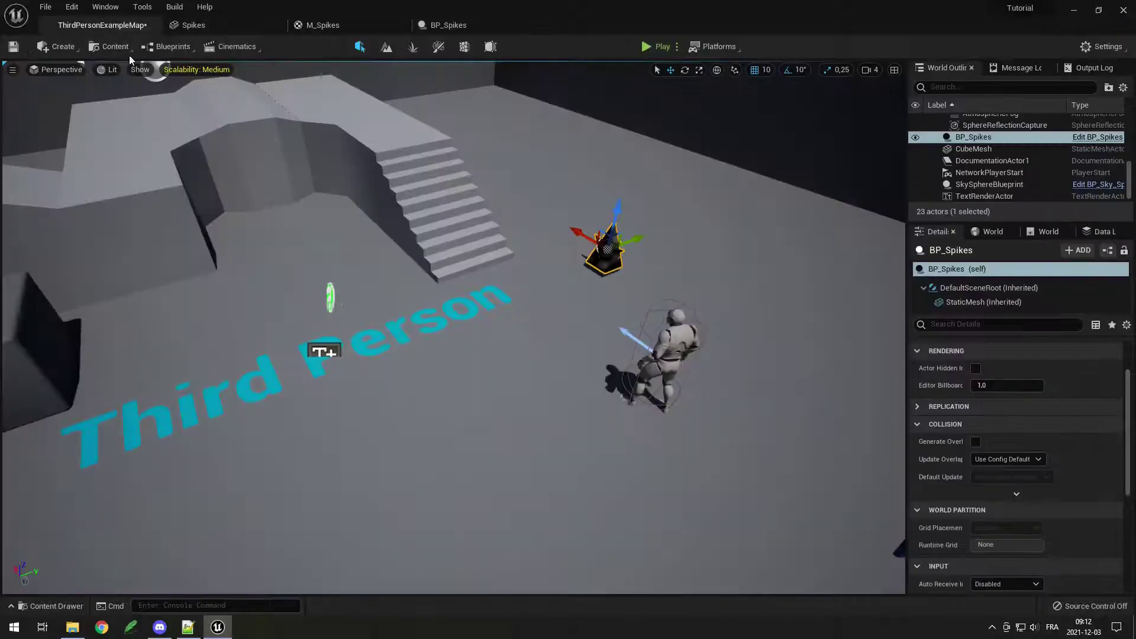
click(47, 606)
drag(223, 464, 698, 262)
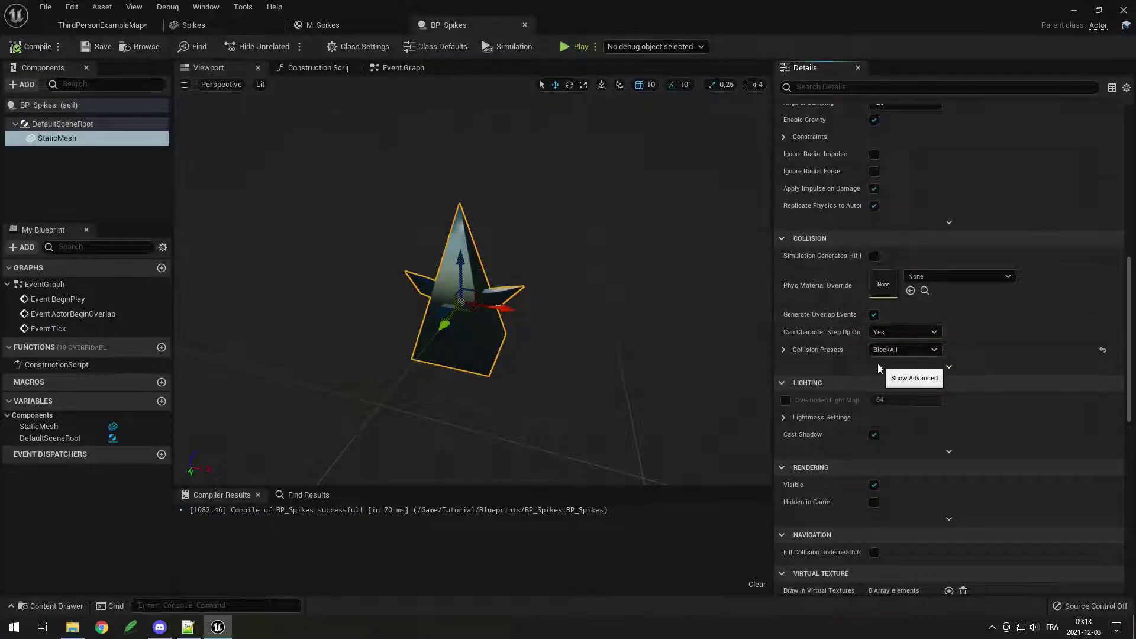
scroll(878, 363, down, 5)
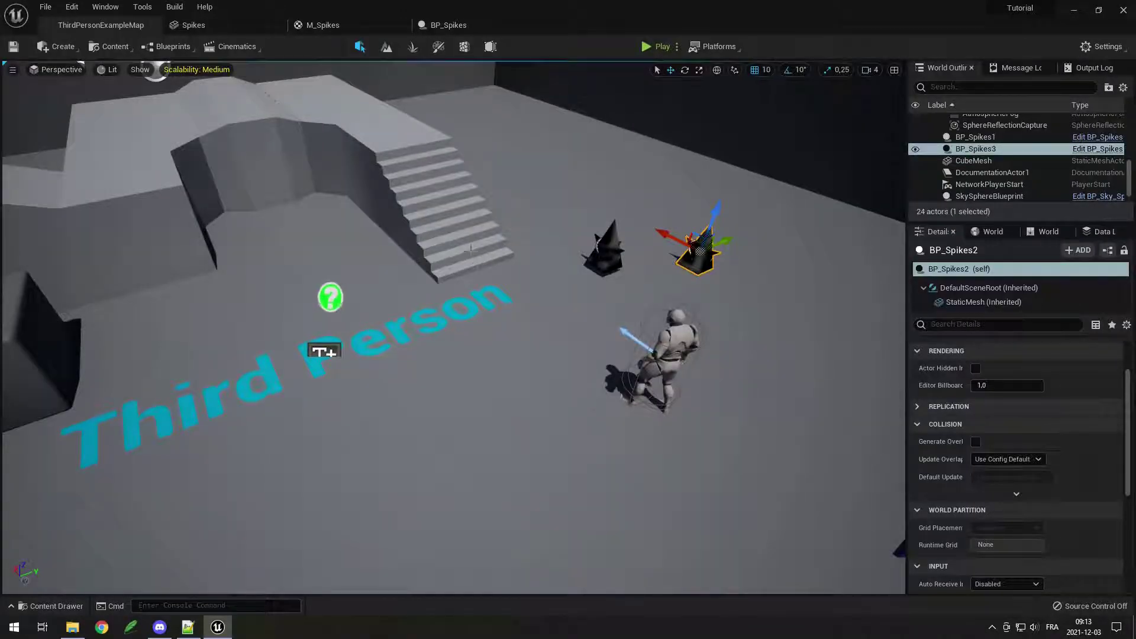
Step: Turn the level view toward the spikes and select the ThirdPersonCharacter, then the floor
right_drag(350, 168, 390, 175)
click(494, 308)
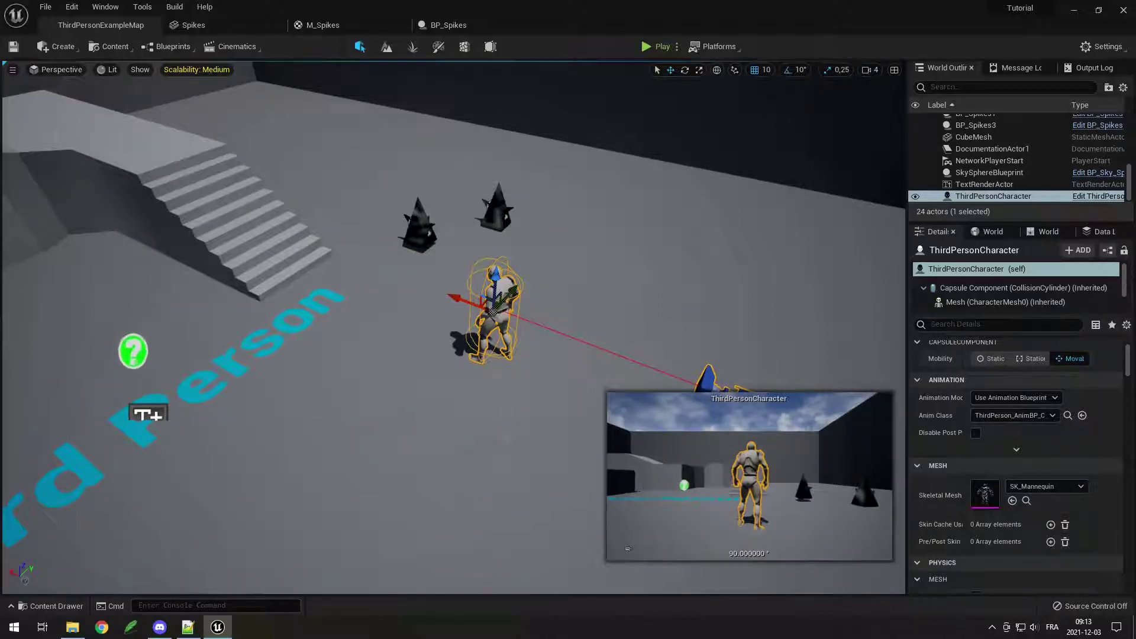
click(628, 549)
click(52, 606)
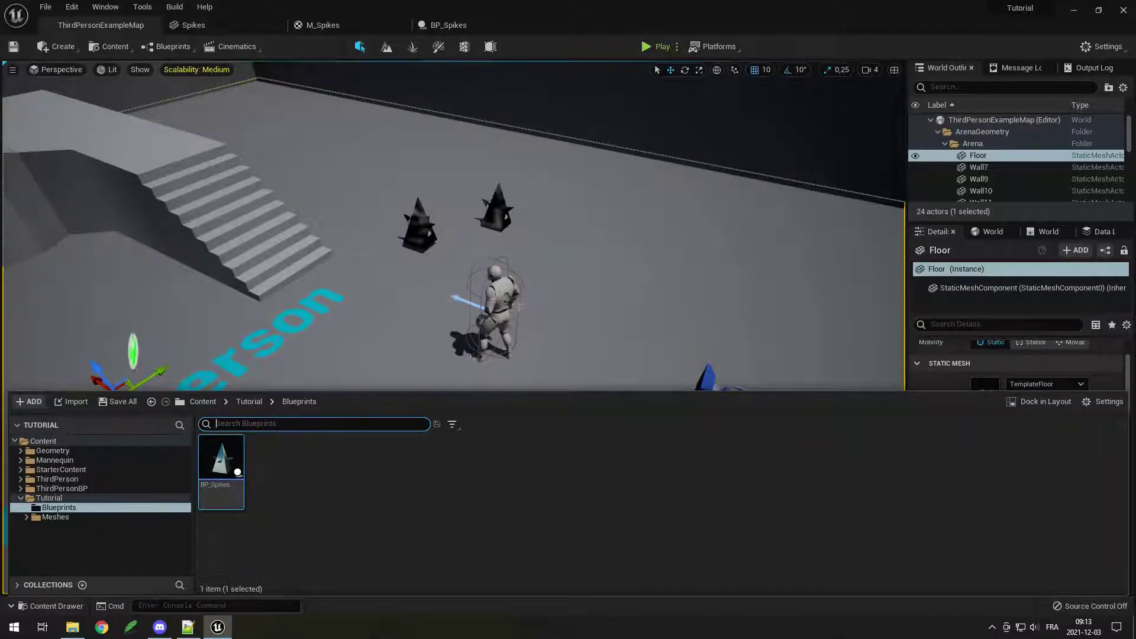
Step: Open ThirdPersonCharacter from Content > ThirdPersonBP > Blueprints and show its Viewport preview
click(44, 441)
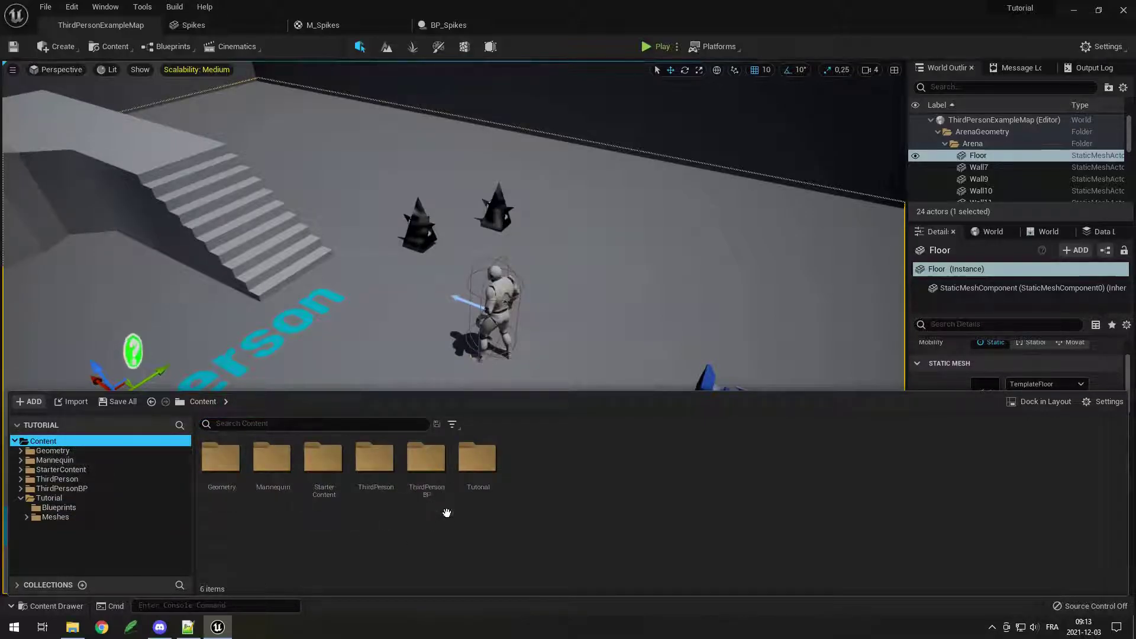
double_click(429, 495)
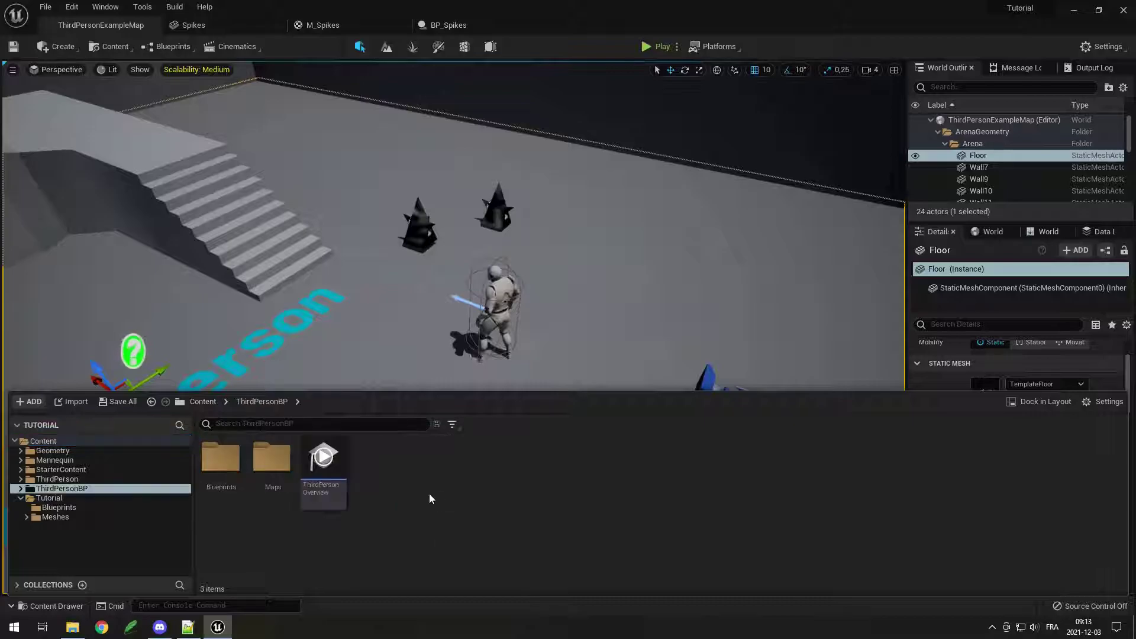
double_click(241, 493)
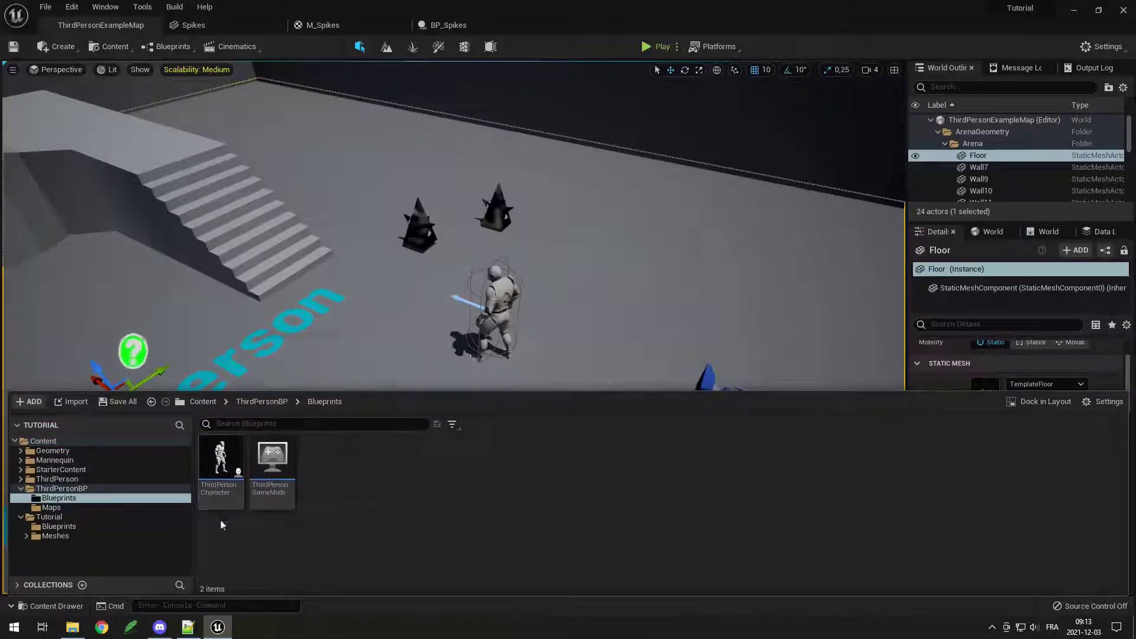
mouse_move(211, 512)
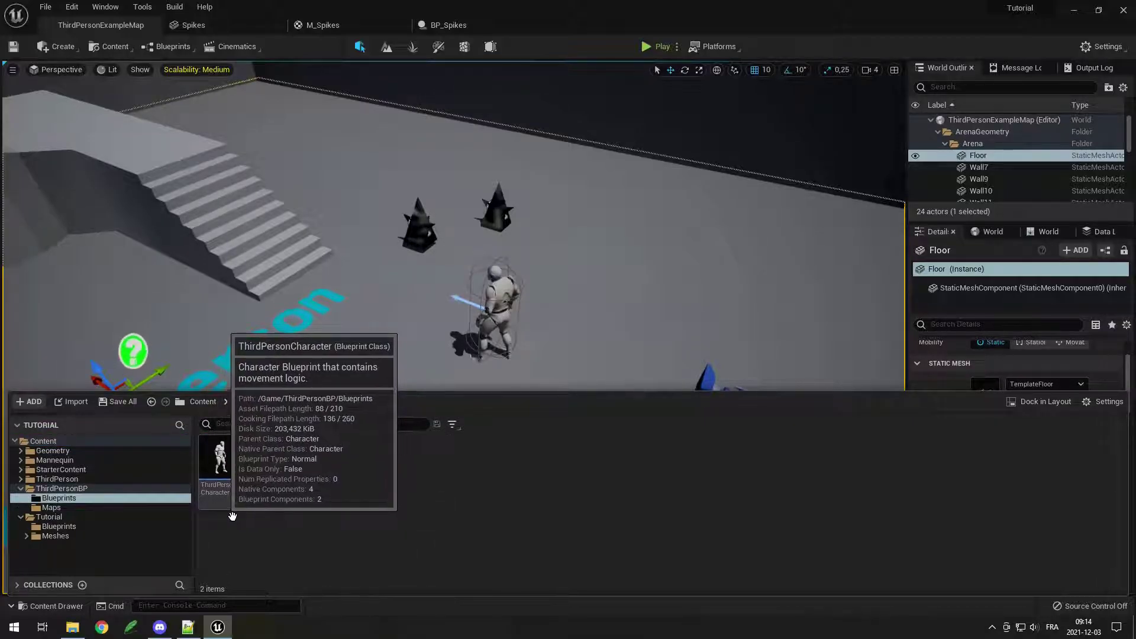
double_click(218, 473)
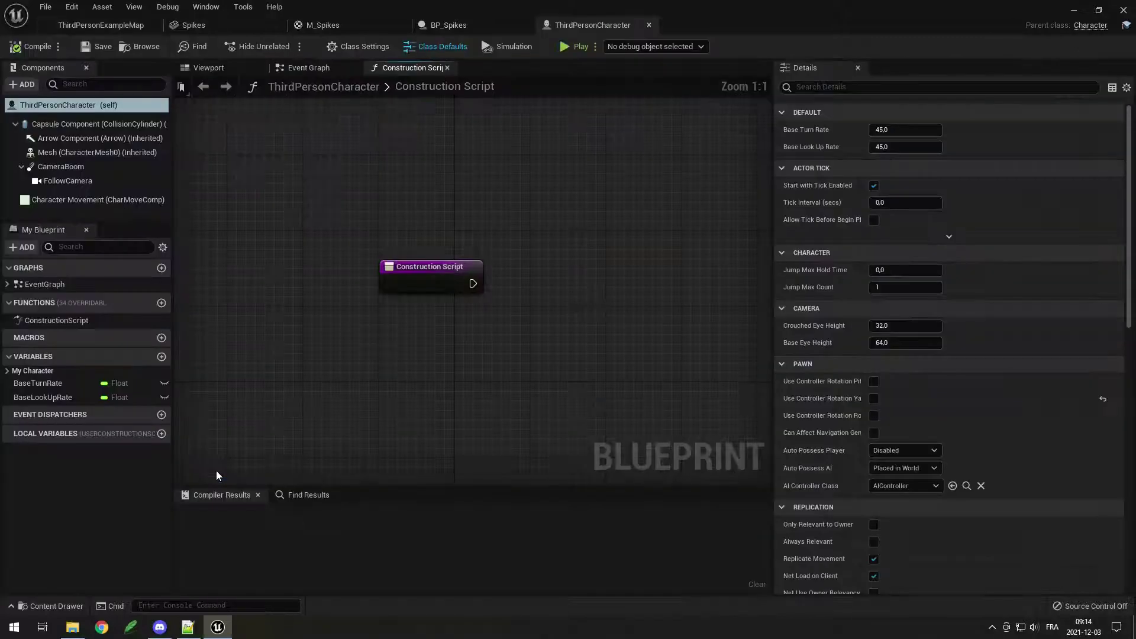
click(447, 67)
scroll(288, 282, down, 6)
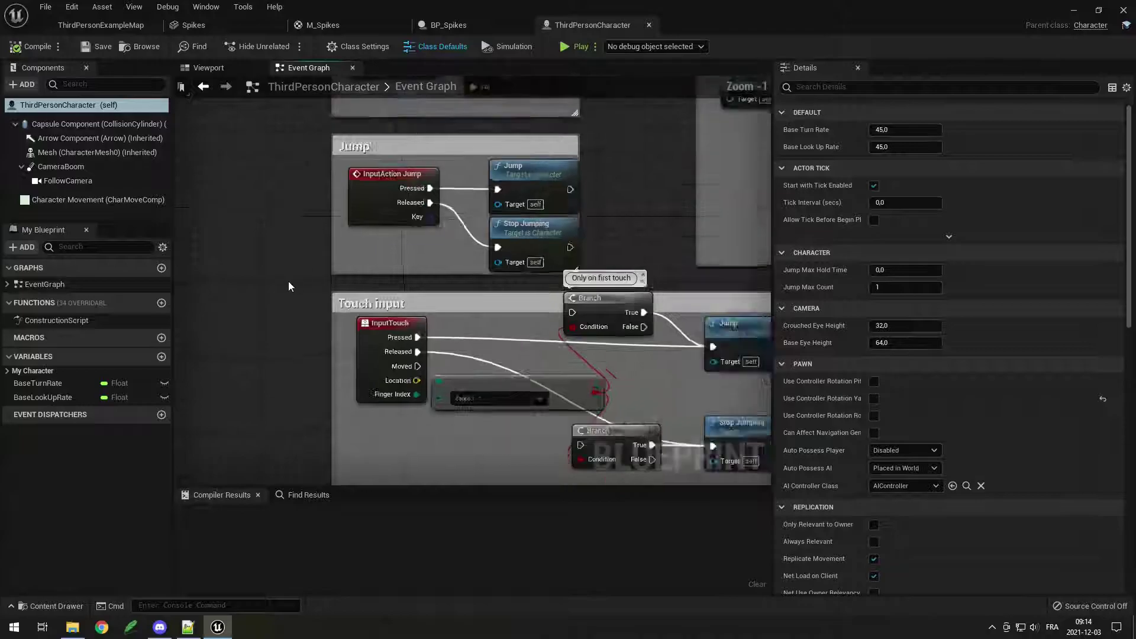
right_drag(308, 386, 278, 393)
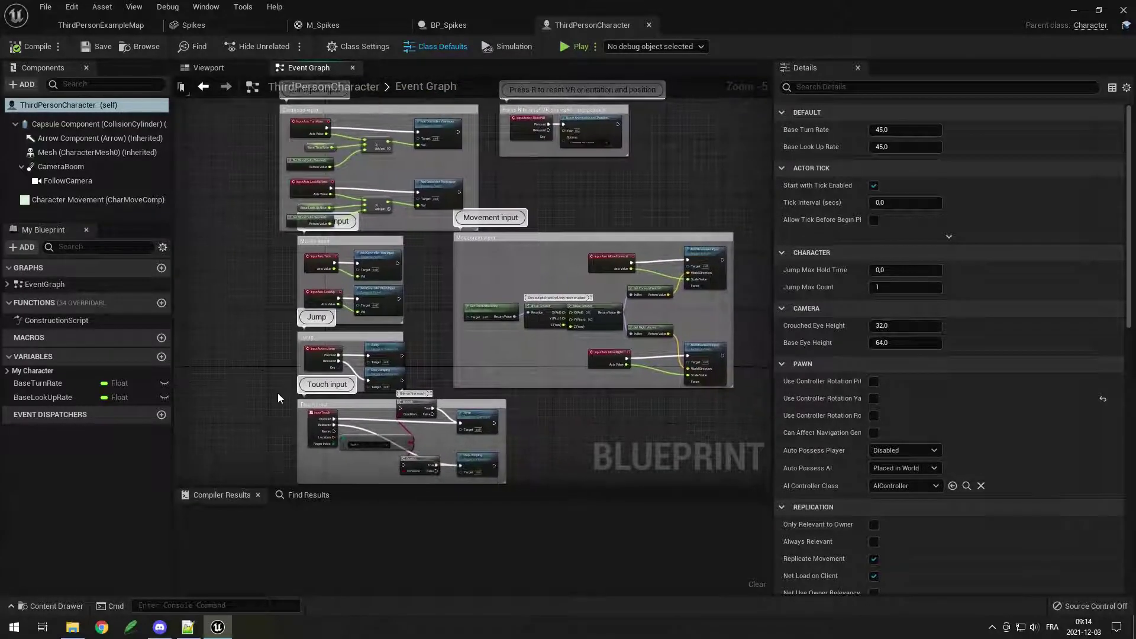
click(221, 69)
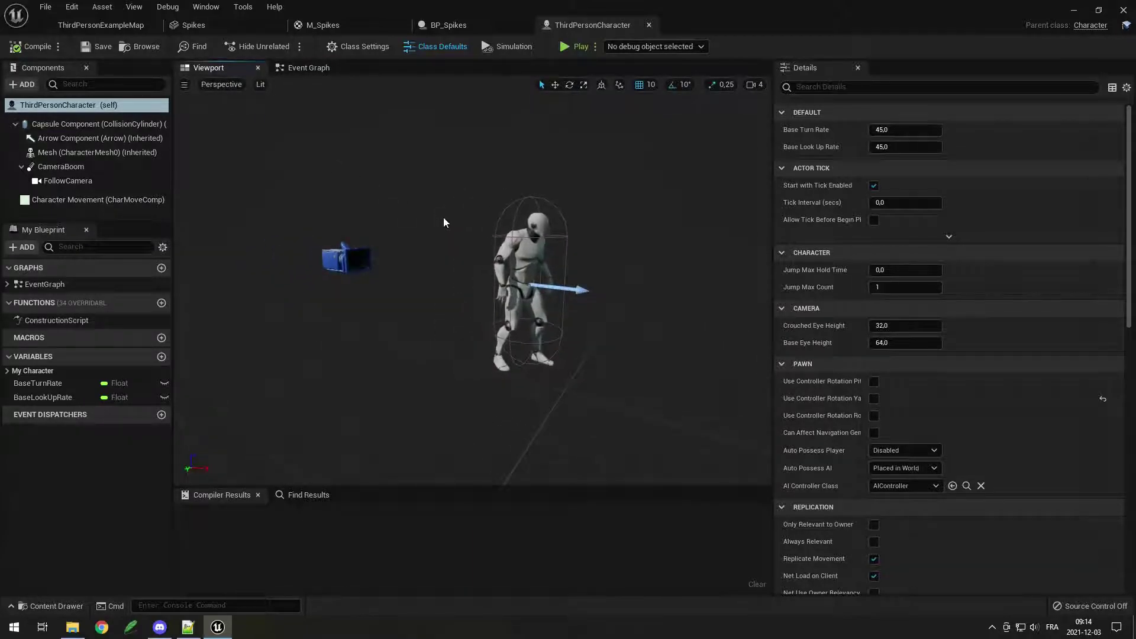
Step: Inspect the Capsule, CameraBoom and FollowCamera components, then view the Mesh component's SK_Mannequin settings
click(76, 124)
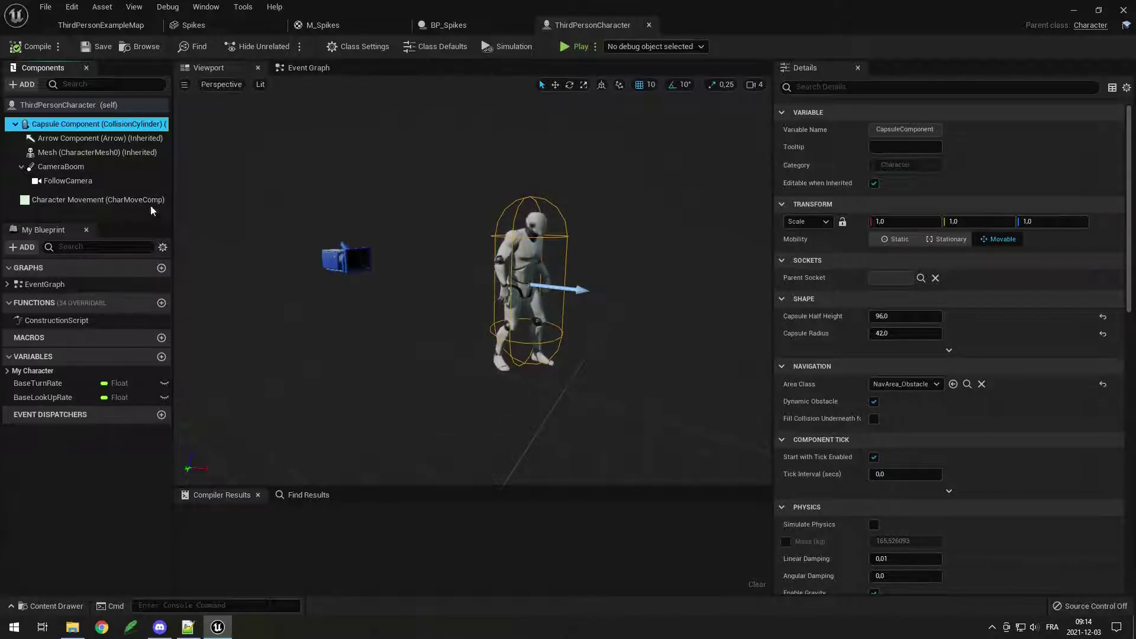
click(77, 152)
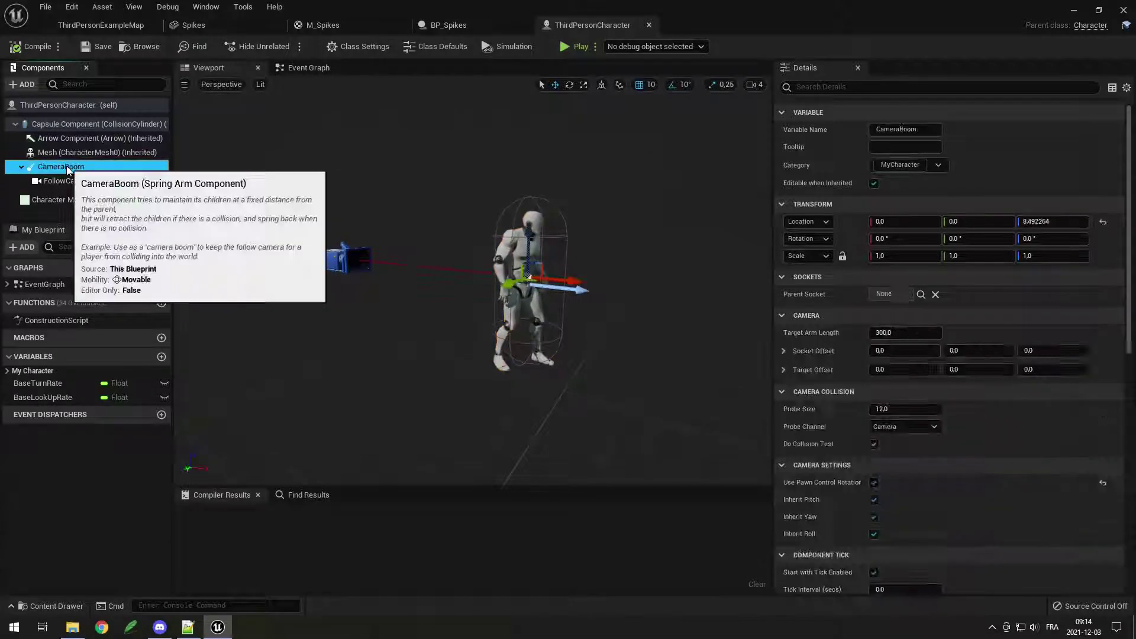
click(69, 181)
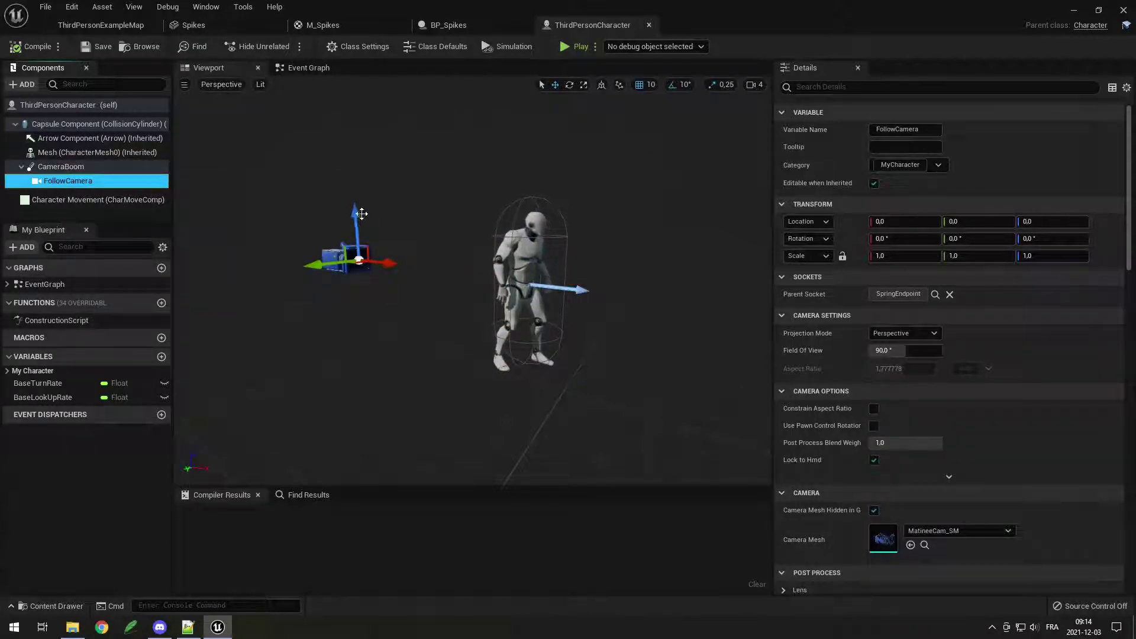
click(87, 152)
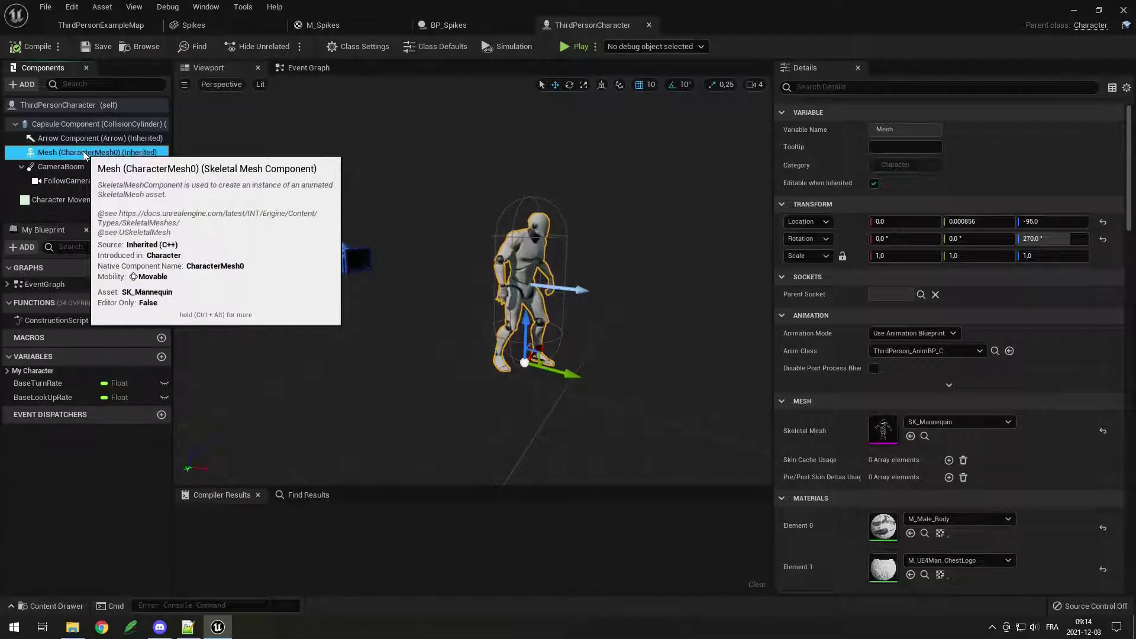
scroll(1059, 327, down, 2)
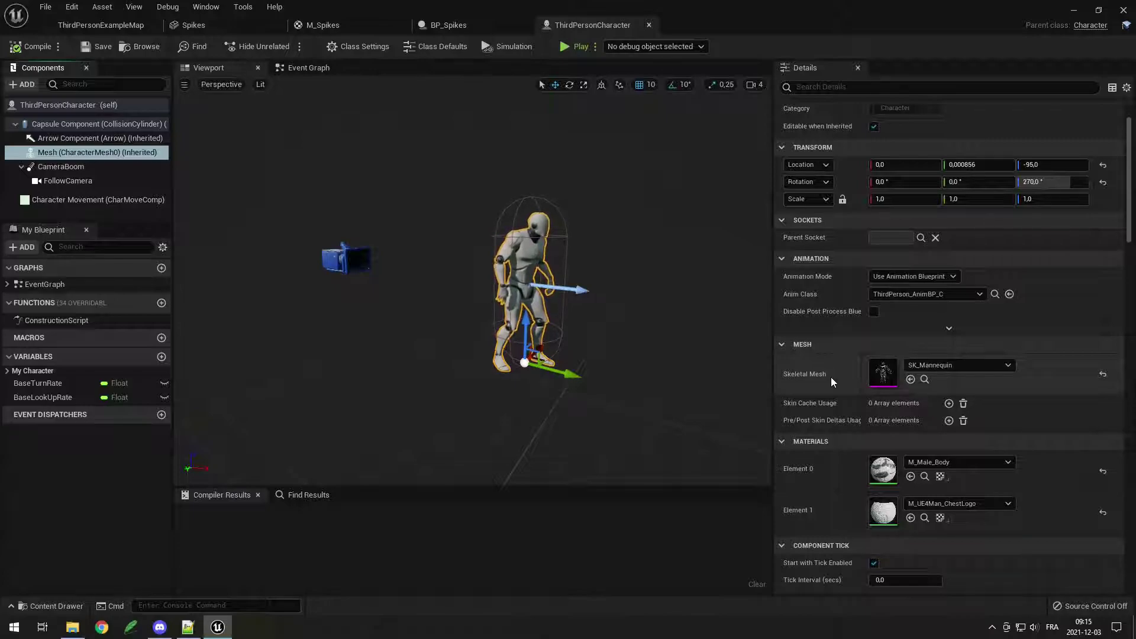
Step: Set the Mesh component's Skeletal Mesh to MaleCharacter, bringing in M_Shirt, M_Player and M_Pants
click(944, 367)
mouse_move(964, 196)
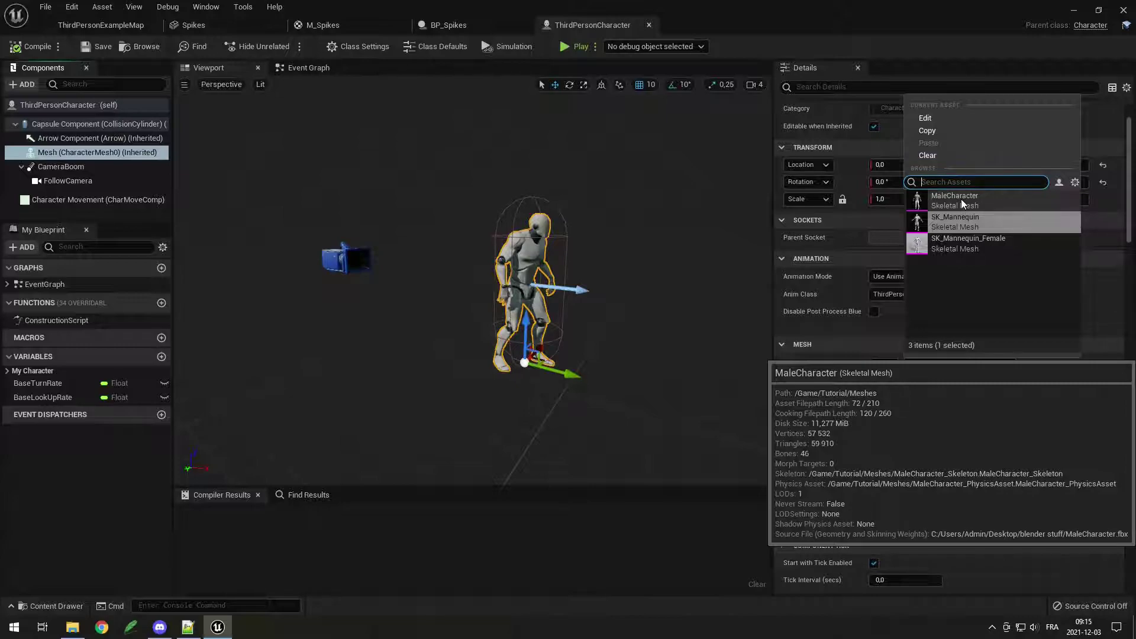
click(961, 199)
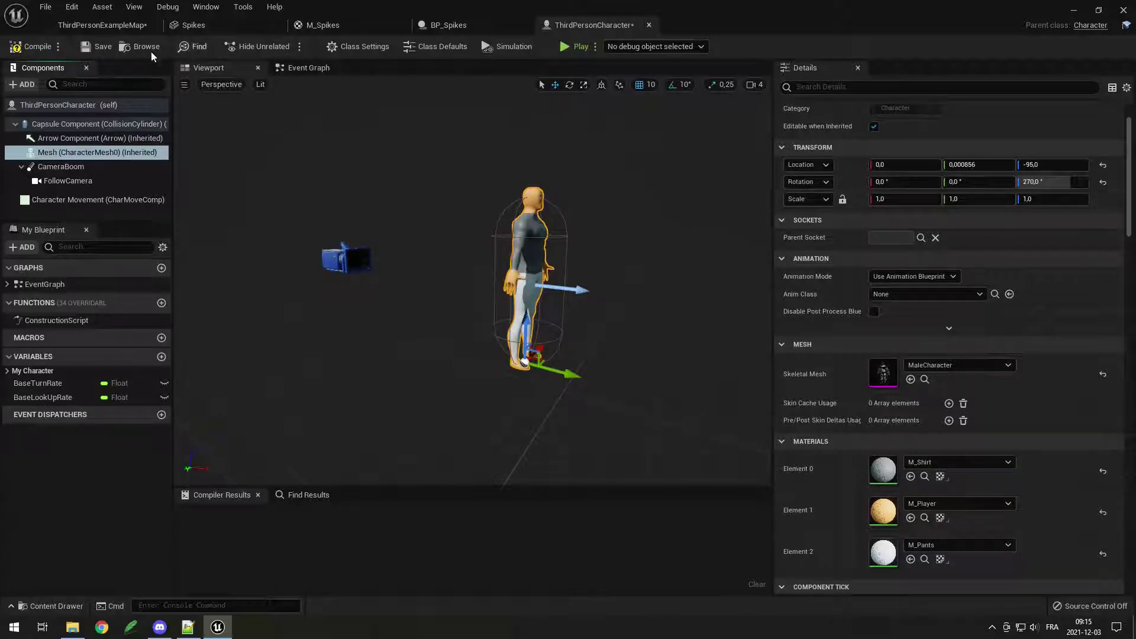